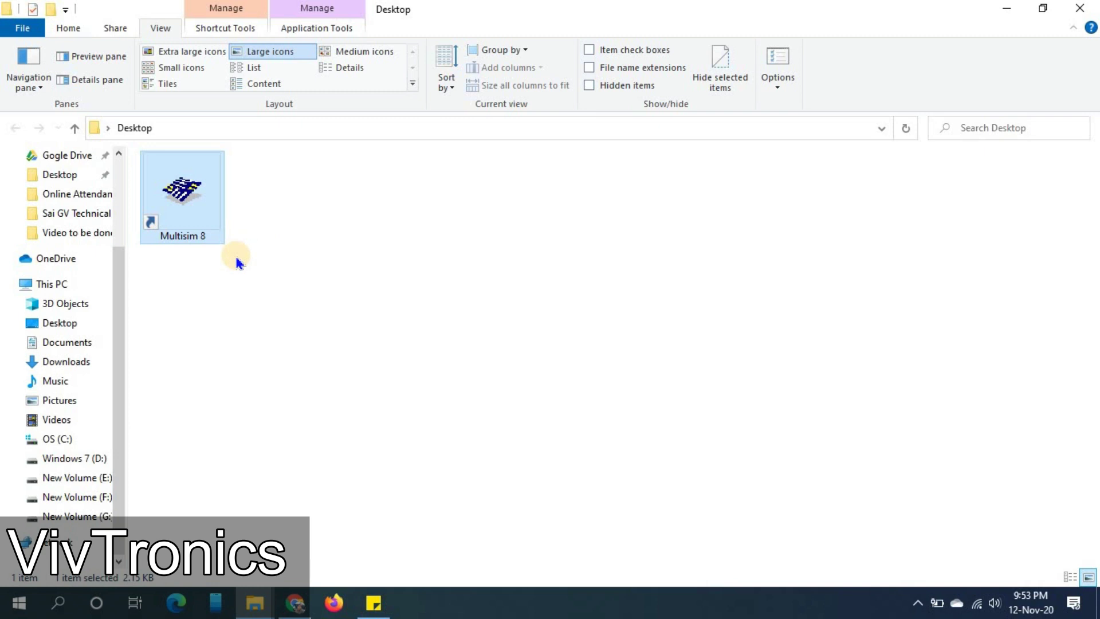
Step: Launch Multisim 8 and place a 2N2369 transistor from the BJT_NPN family near the middle of the sheet
double_click(210, 221)
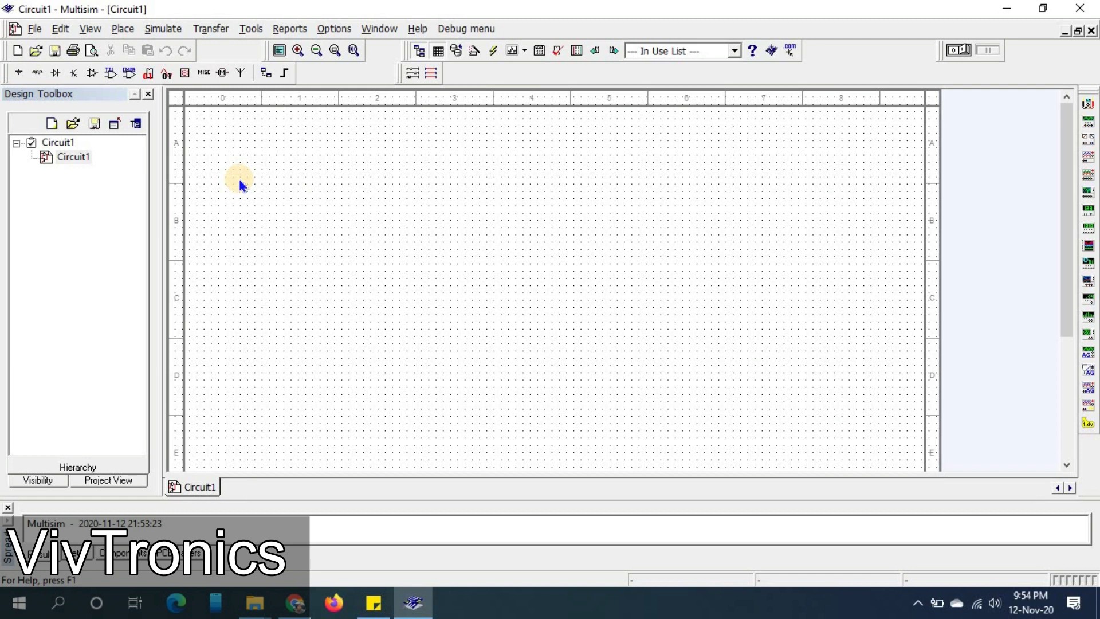
left_click(74, 73)
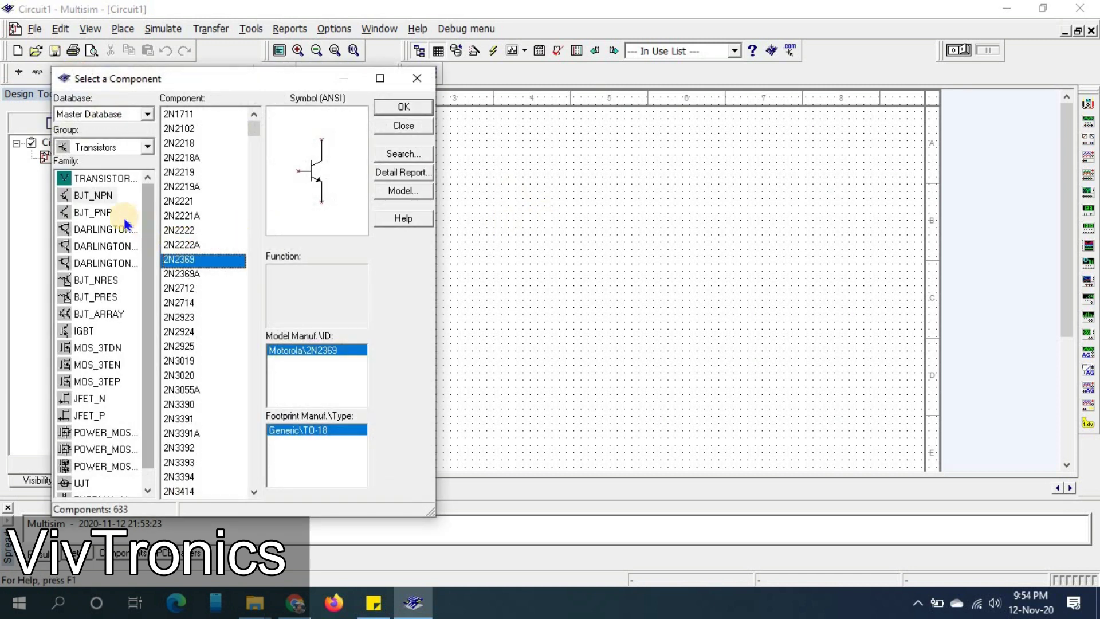
left_click(98, 199)
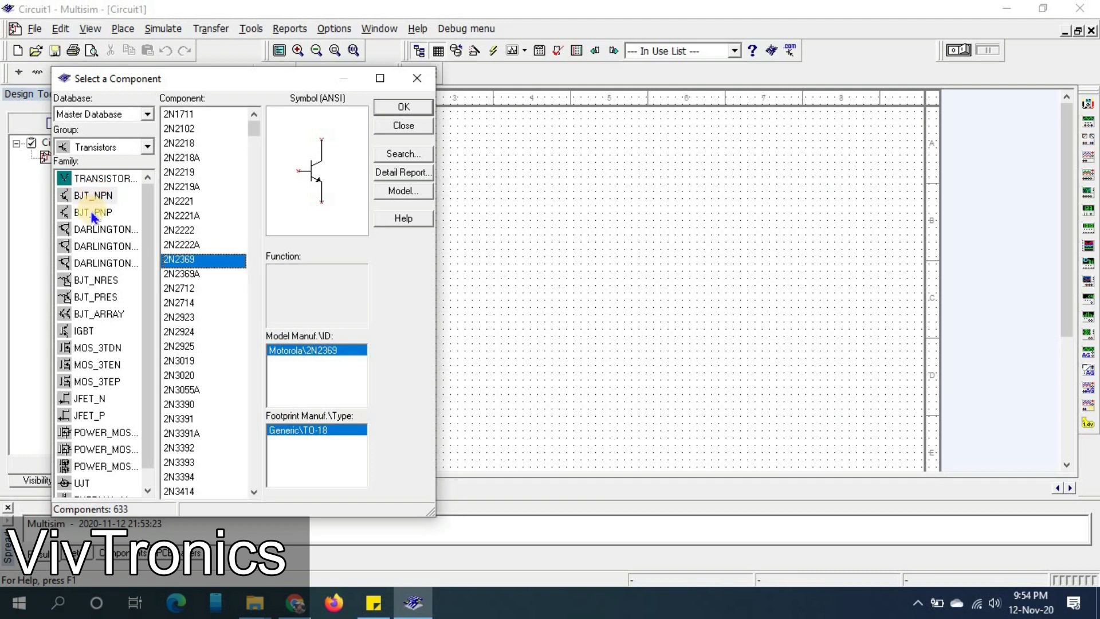
left_click(94, 216)
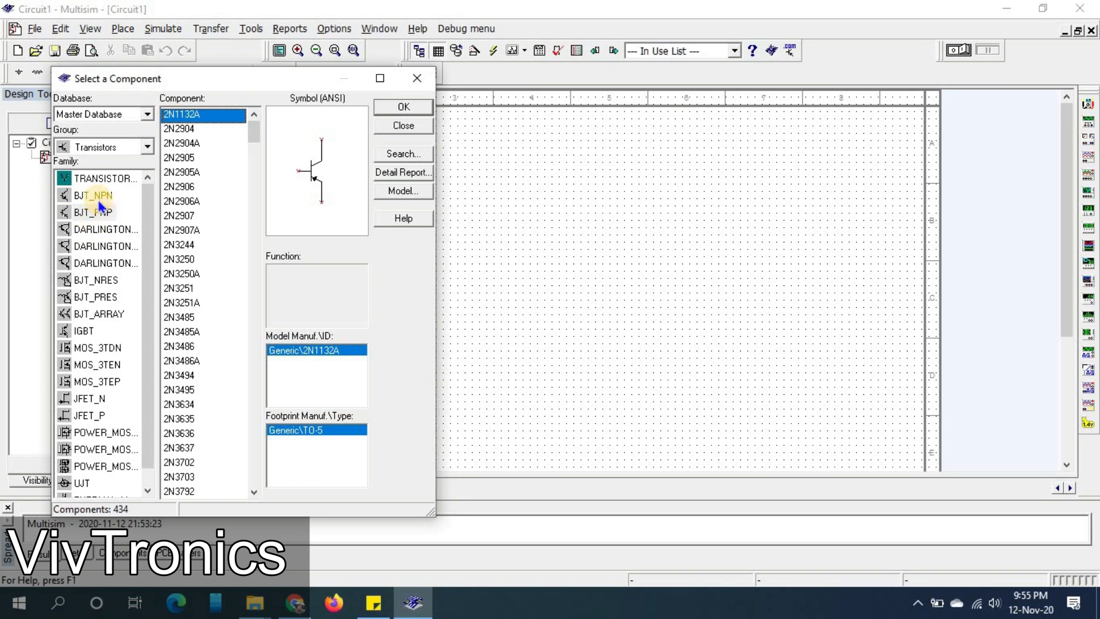
left_click(99, 197)
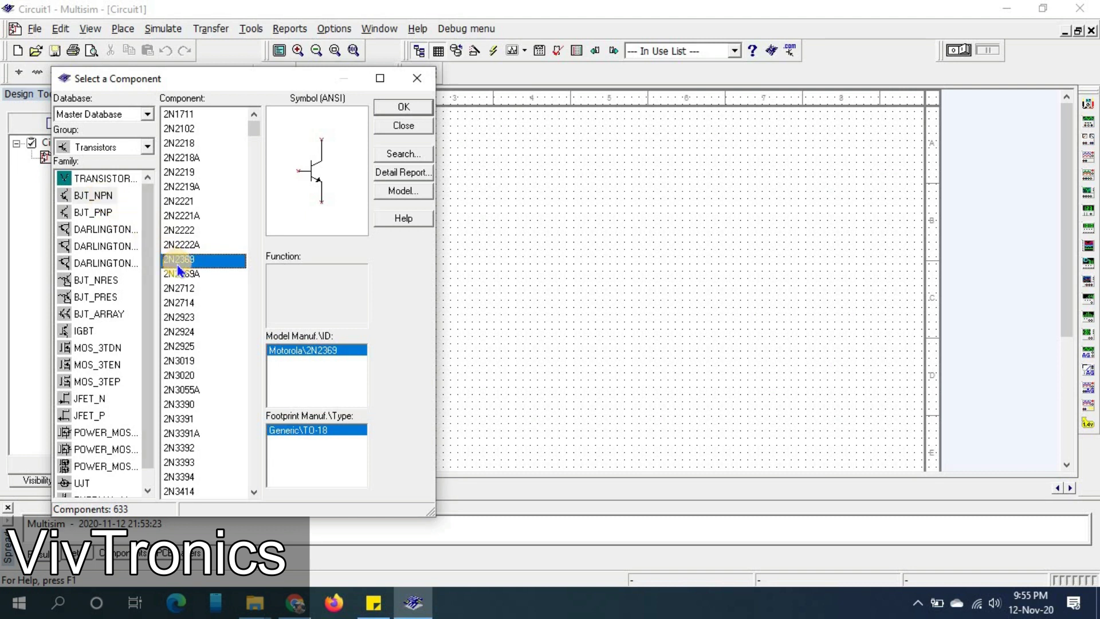
left_click(404, 109)
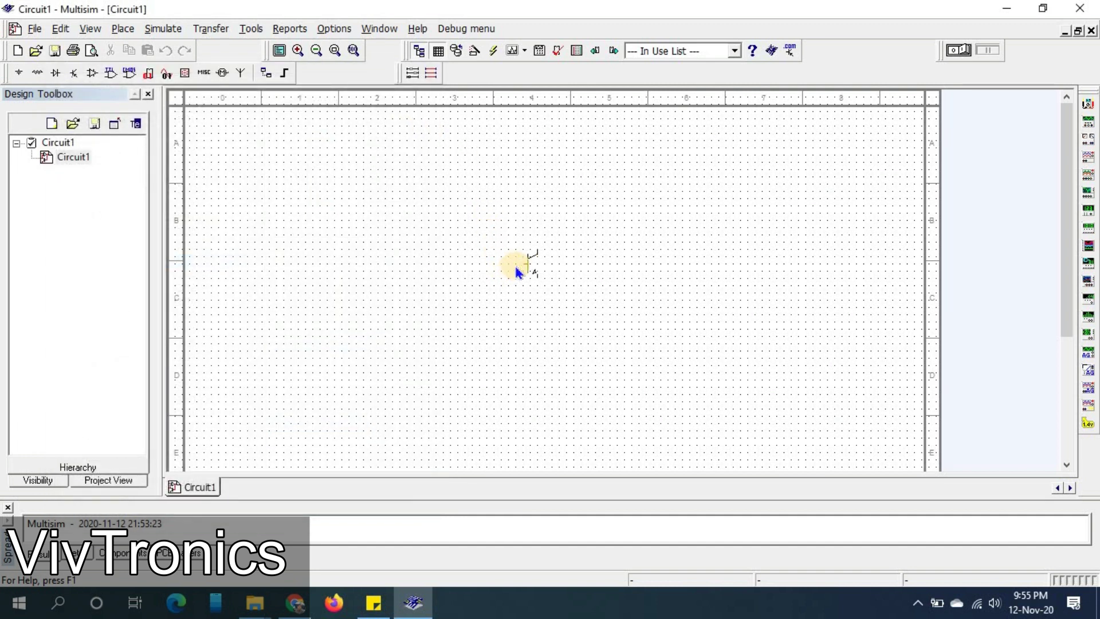
left_click(514, 269)
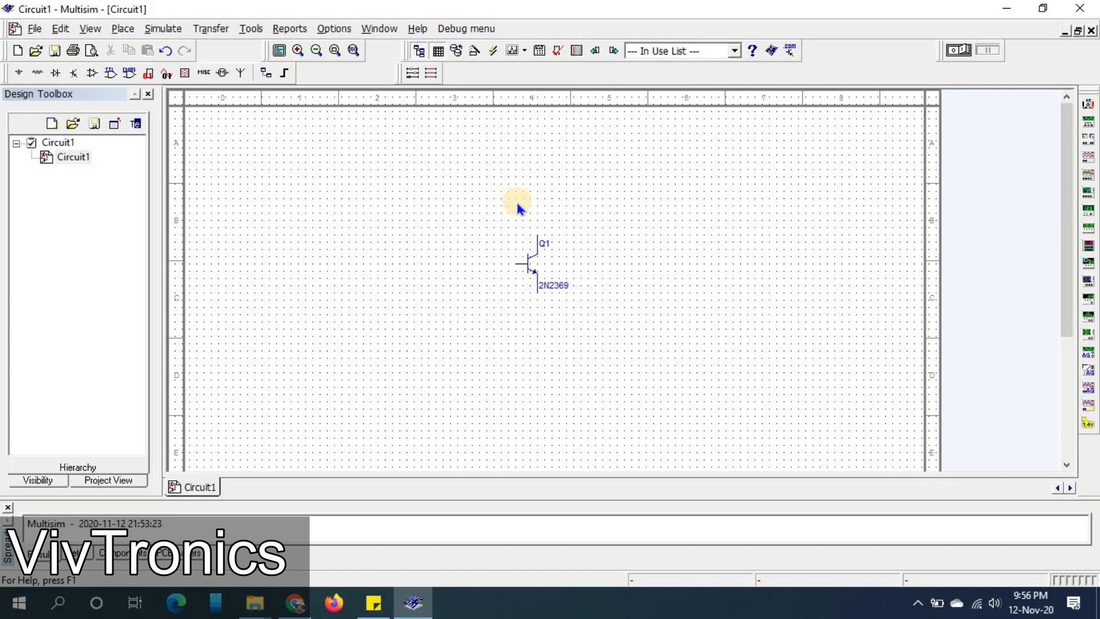
Step: Place a RESISTOR_VIRTUAL component from the basic virtual family above the transistor
left_click(37, 73)
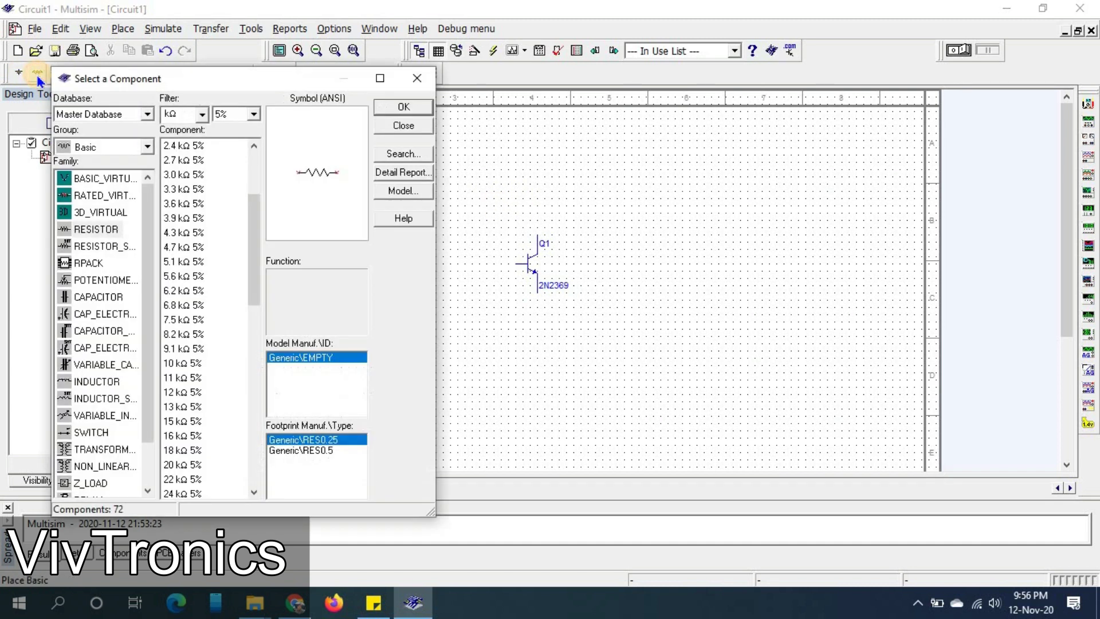
left_click(97, 230)
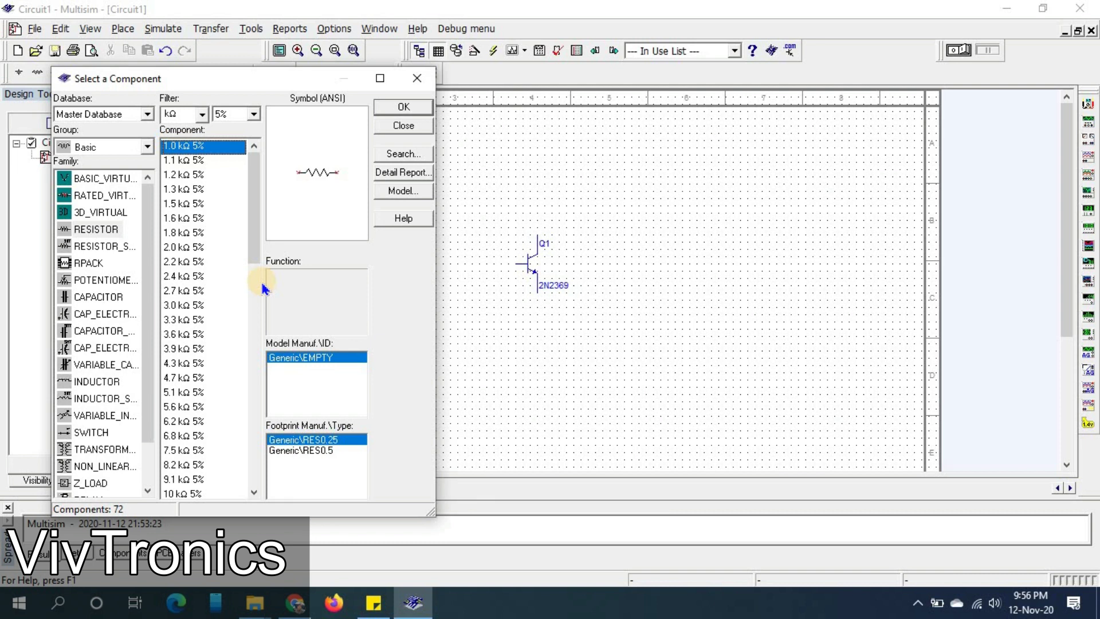
left_click(97, 180)
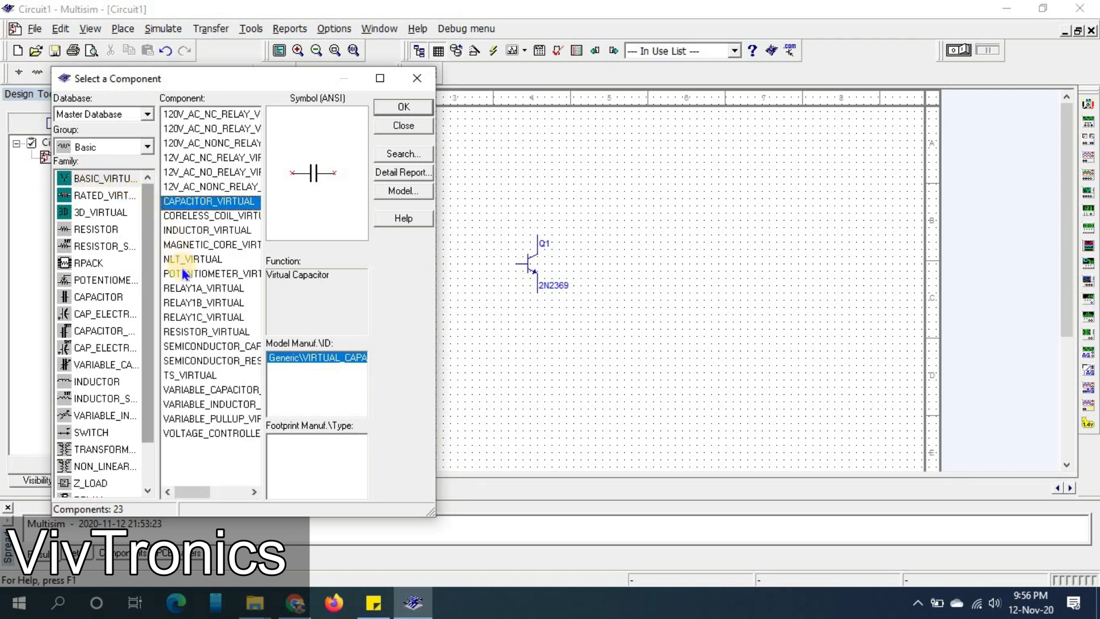
left_click(189, 317)
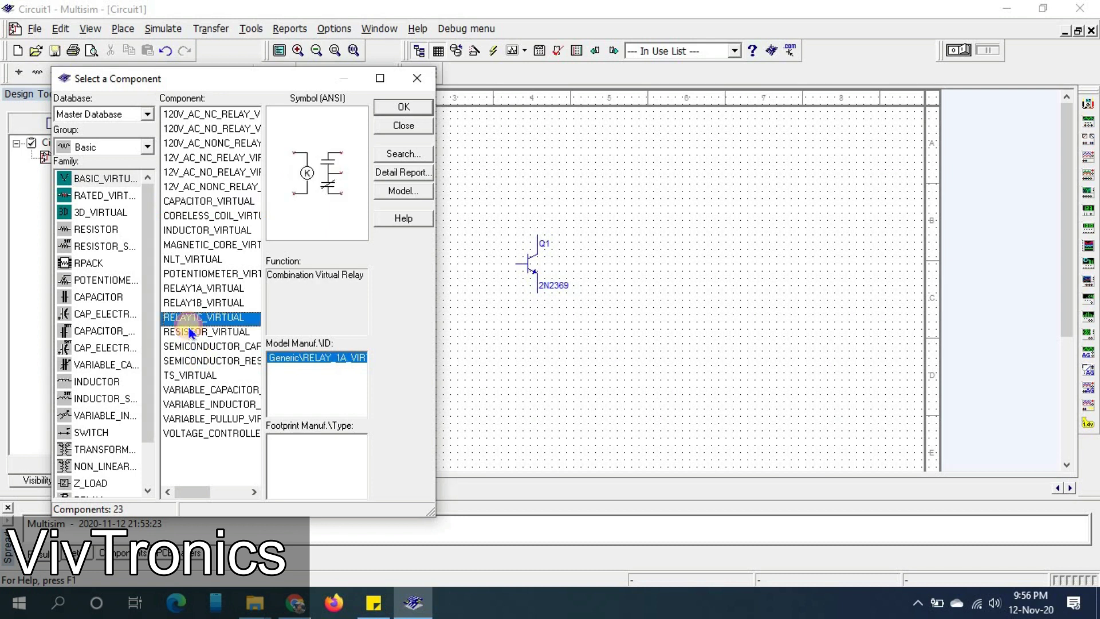
left_click(201, 334)
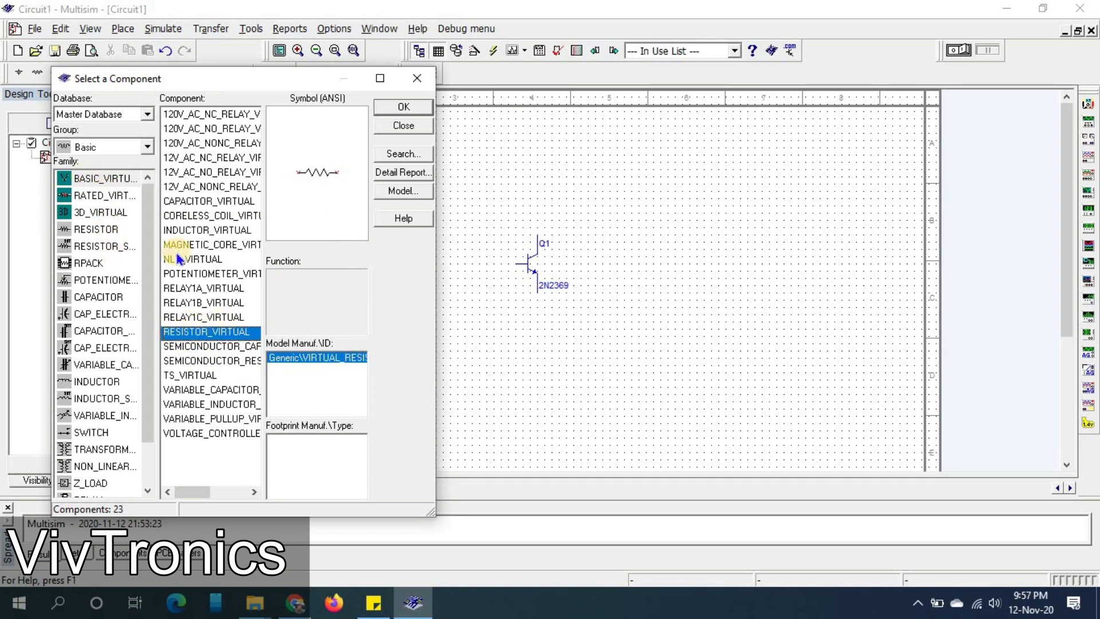
left_click(411, 107)
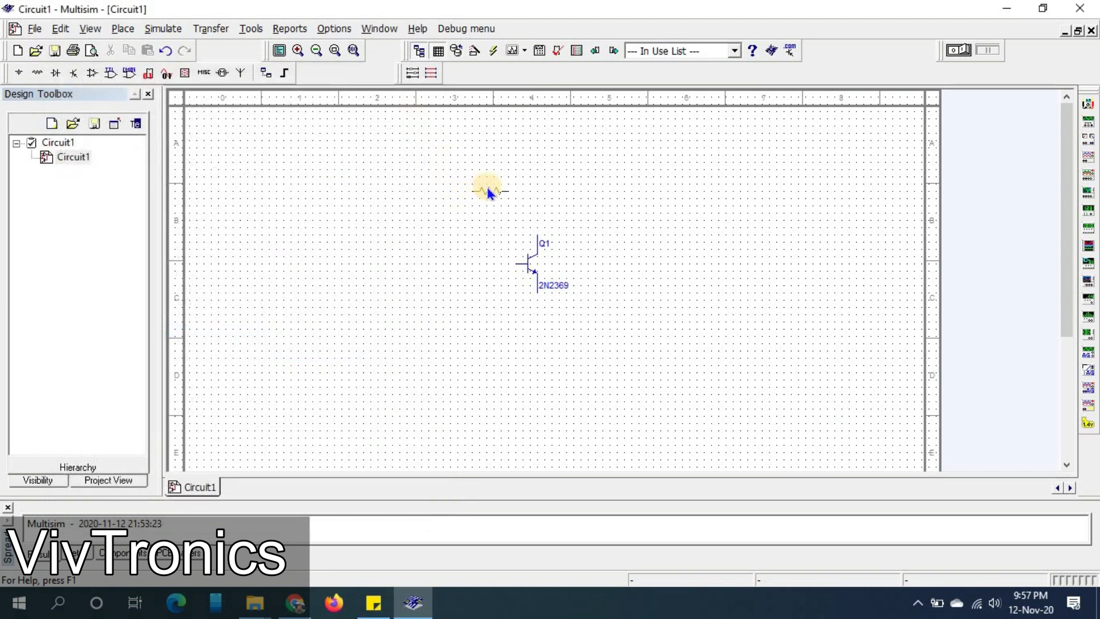
left_click(523, 189)
Step: Rotate resistor R1 90 degrees clockwise and align it vertically above the transistor's collector
left_click(542, 187)
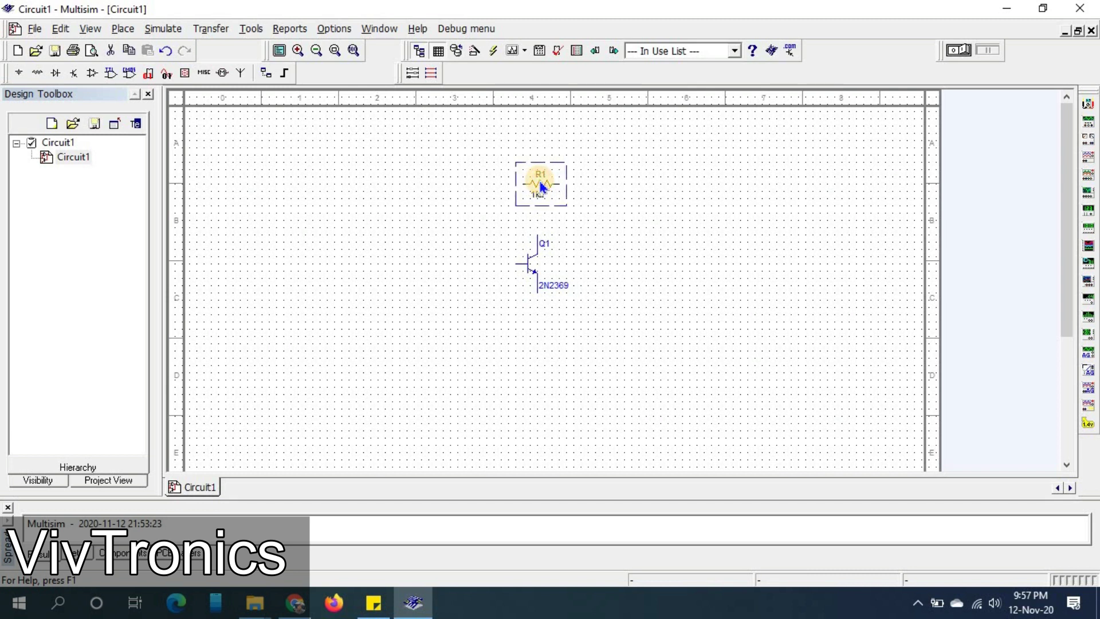
right_click(542, 187)
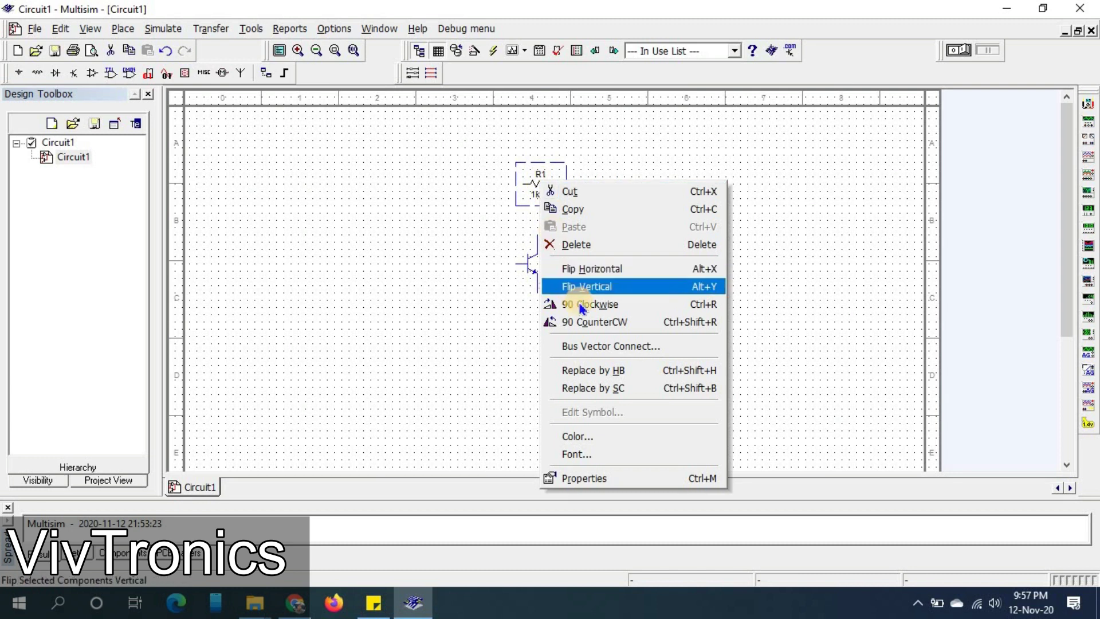
left_click(624, 308)
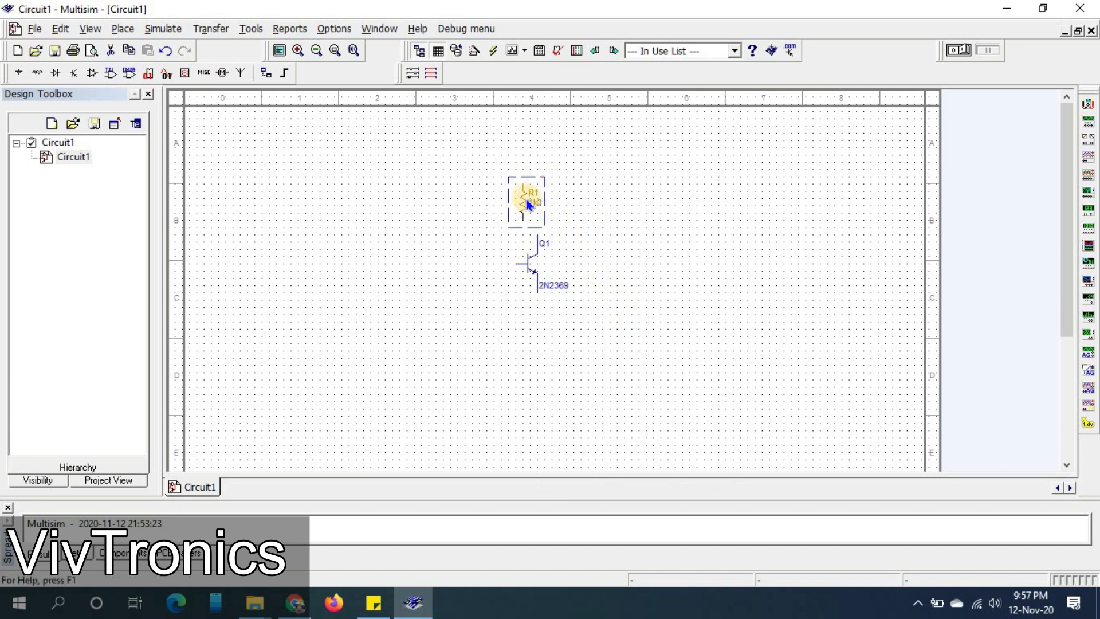
left_click_drag(535, 201, 542, 200)
left_click(613, 216)
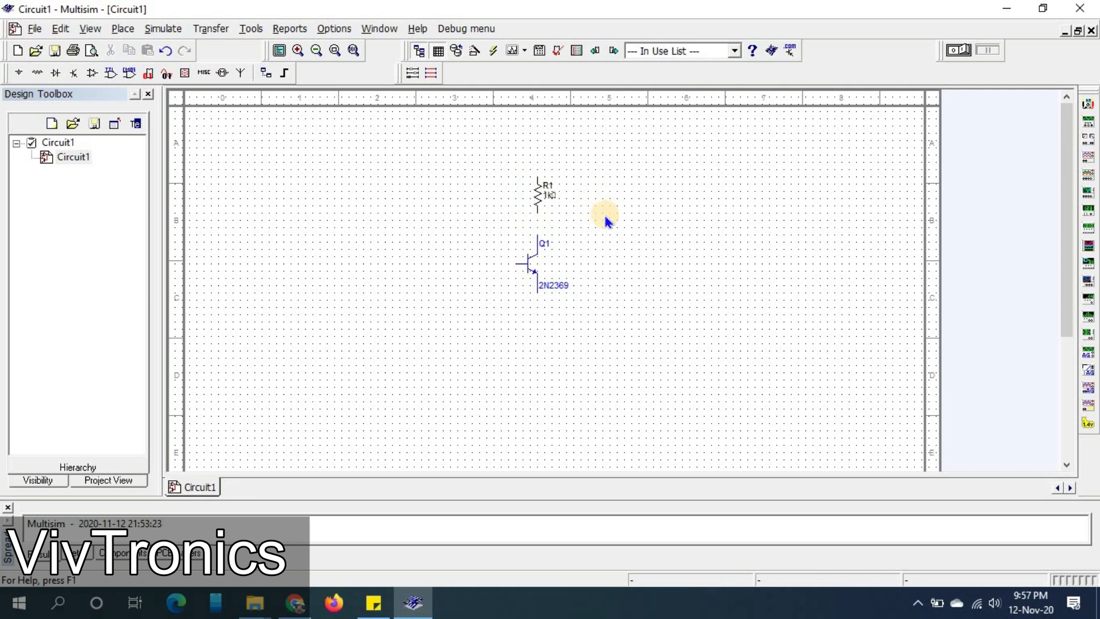
Step: Copy resistor R1 and paste the duplicate directly below the transistor's emitter
left_click(539, 194)
right_click(540, 194)
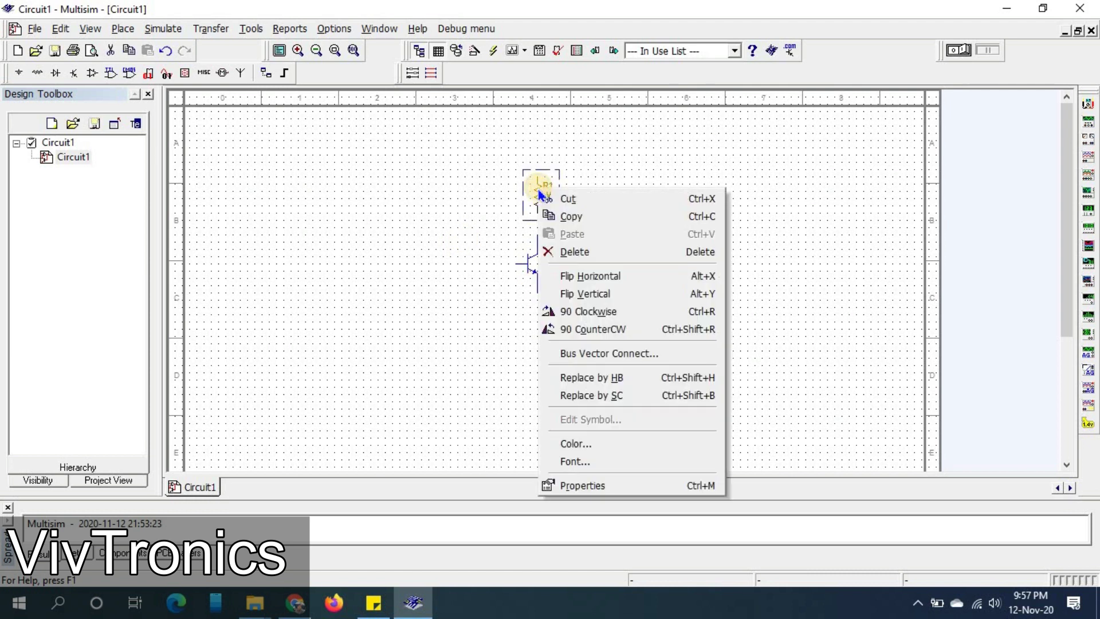
left_click(565, 222)
right_click(538, 327)
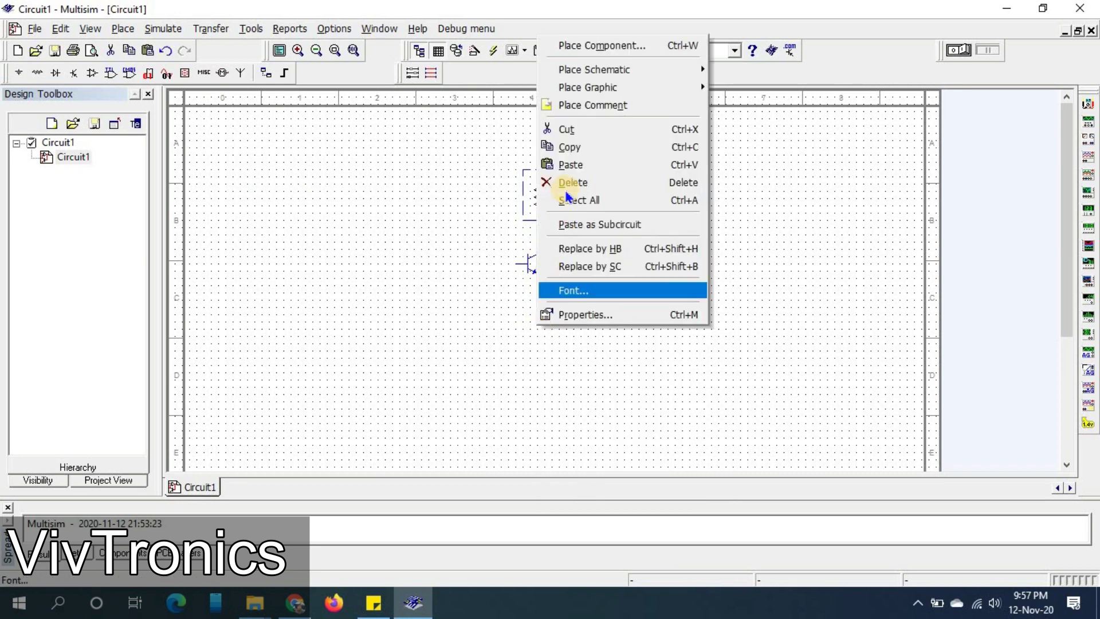
left_click(570, 165)
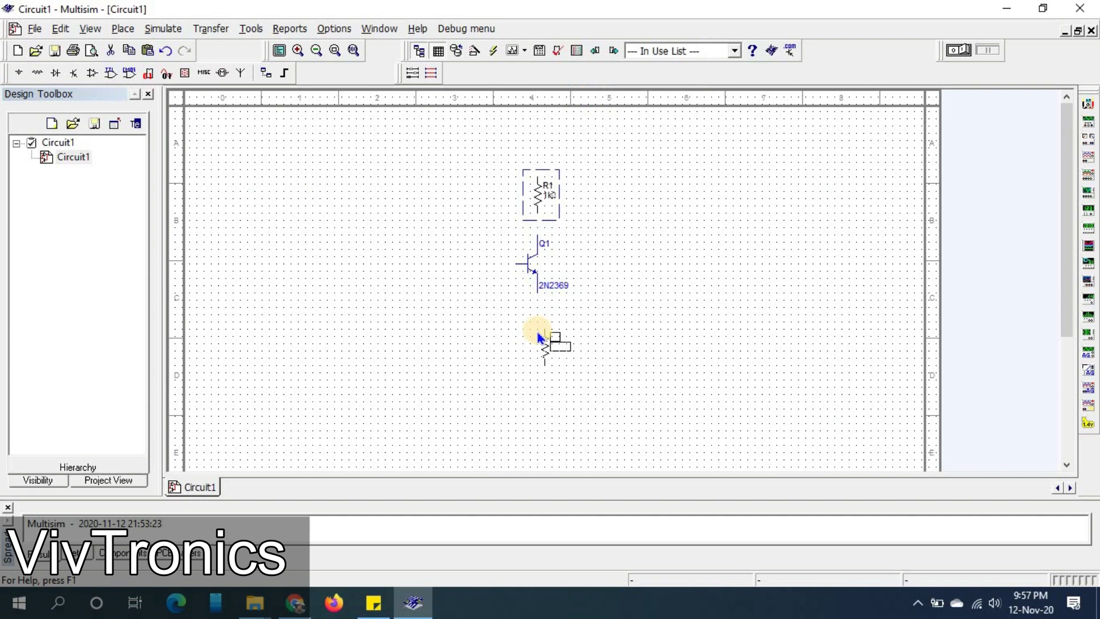
left_click(539, 332)
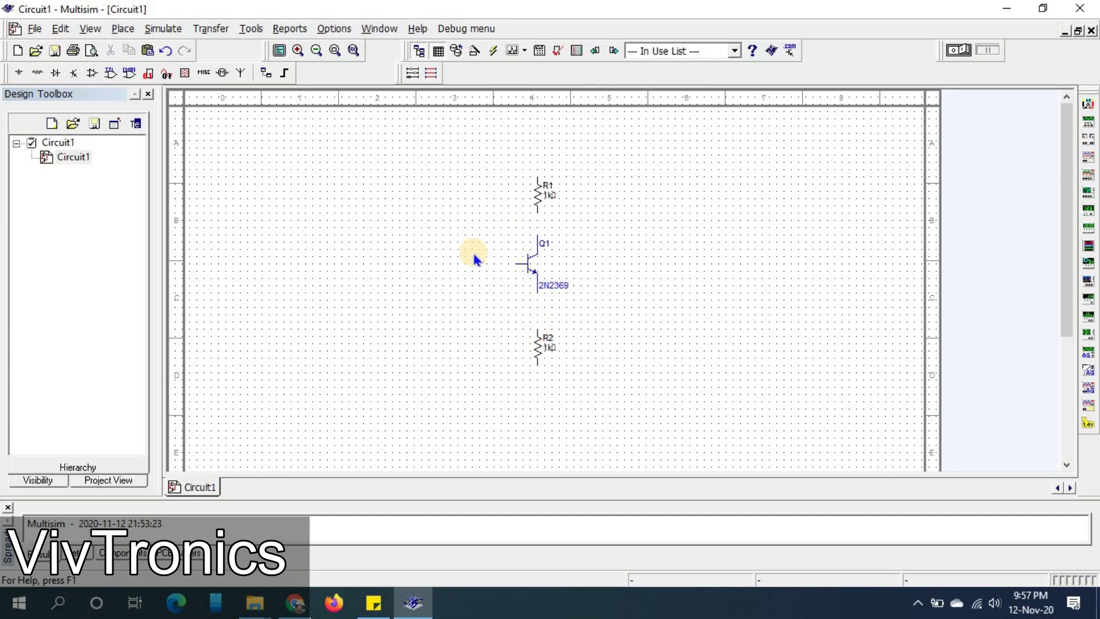
Step: Paste two more copies of the resistor on the transistor's base side, one level with R1 and one level with R2
right_click(457, 187)
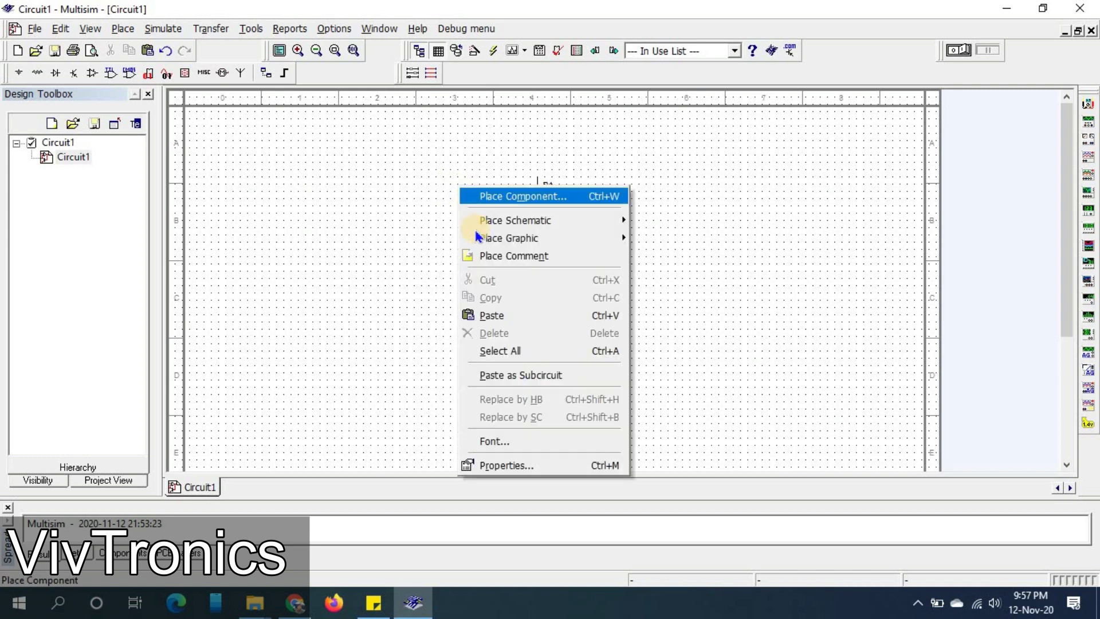
left_click(487, 315)
left_click(449, 190)
right_click(462, 314)
left_click(486, 163)
left_click(457, 332)
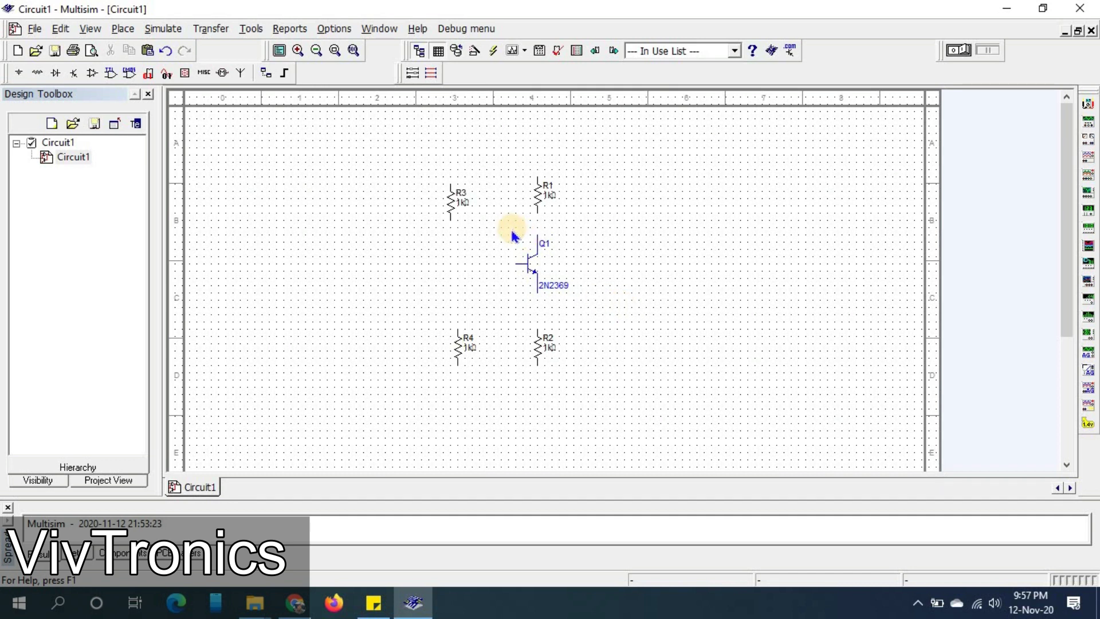
Step: Set the resistance of R3 to 100 kOhm and of R4 to 10 kOhm
left_click(453, 213)
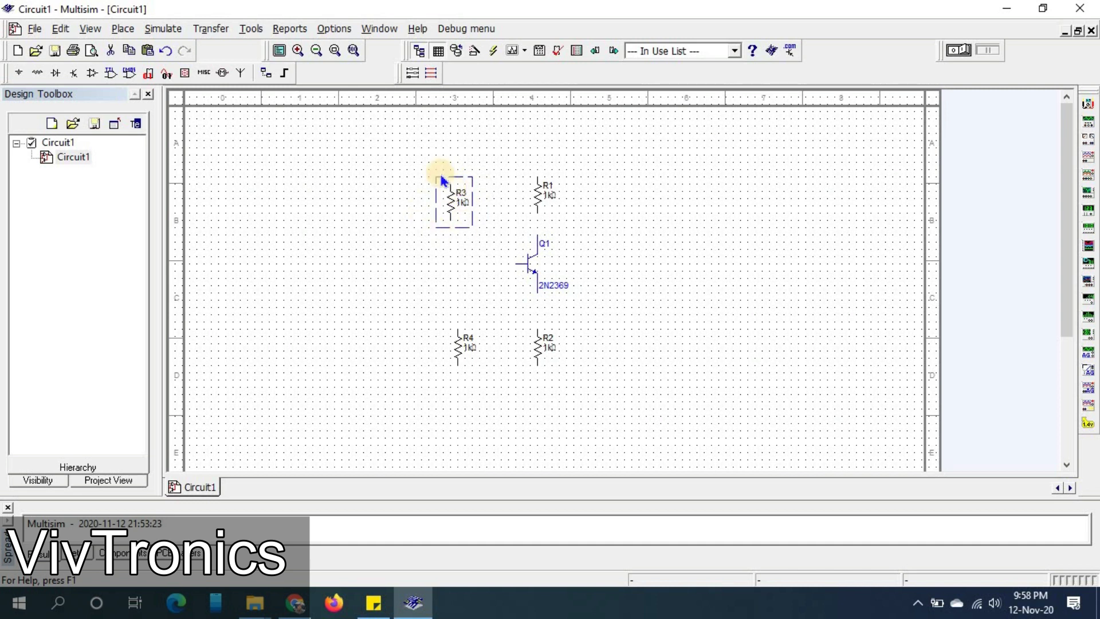
double_click(452, 214)
double_click(584, 188)
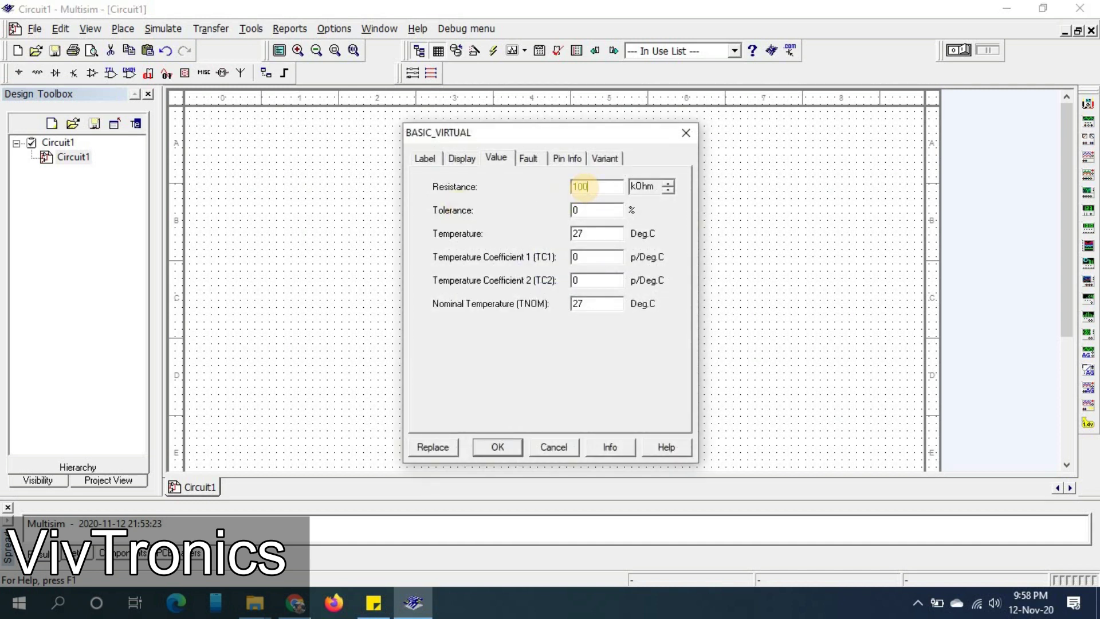
key("Return")
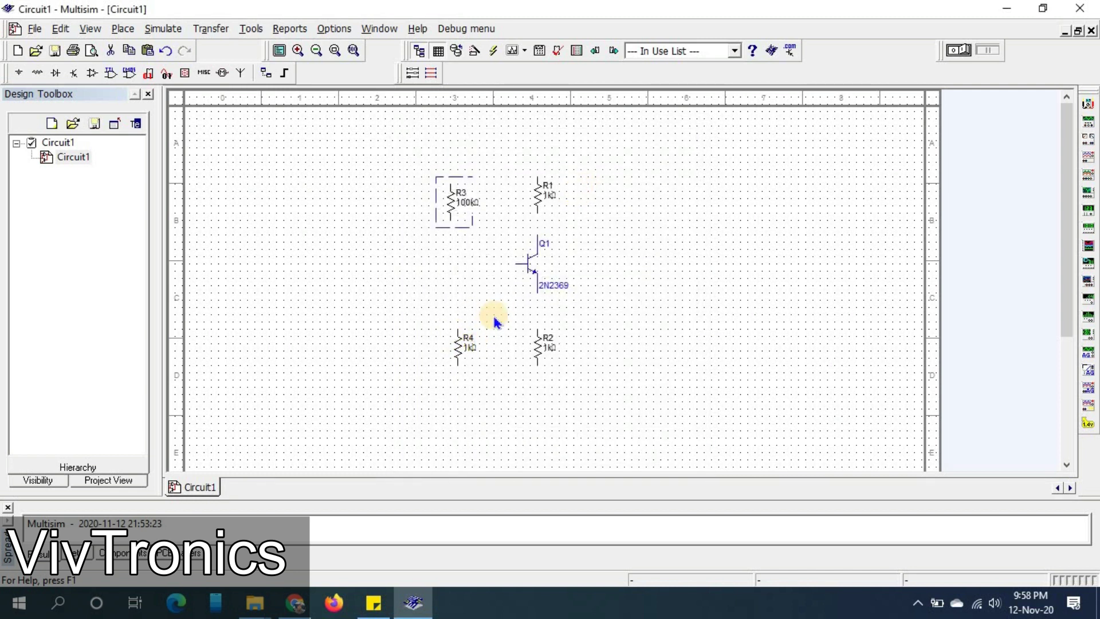
double_click(453, 347)
double_click(588, 187)
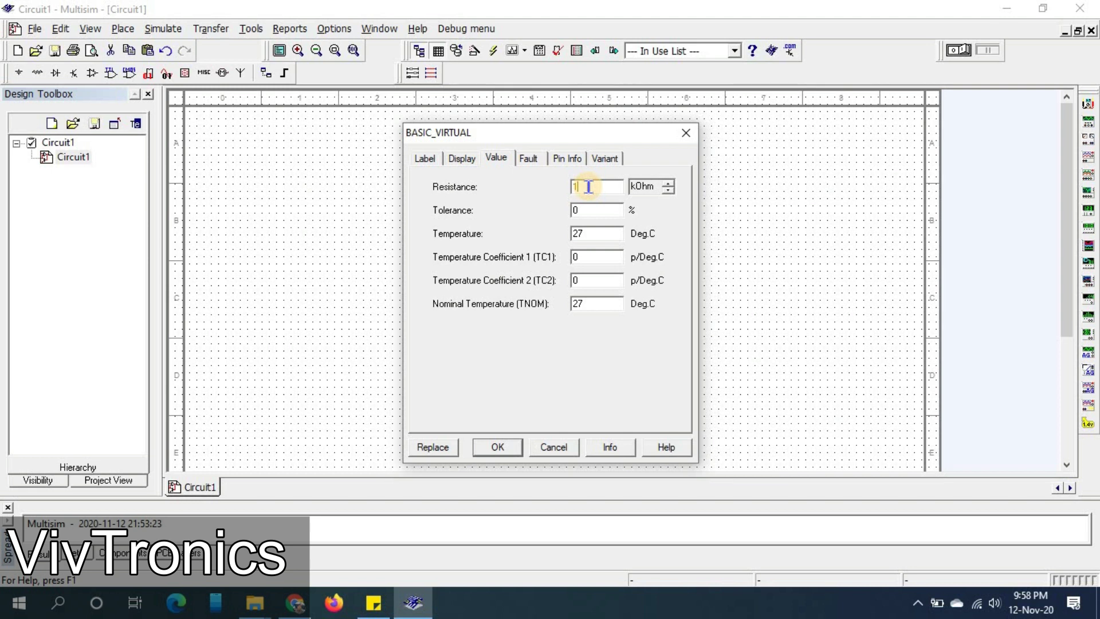
key("Return")
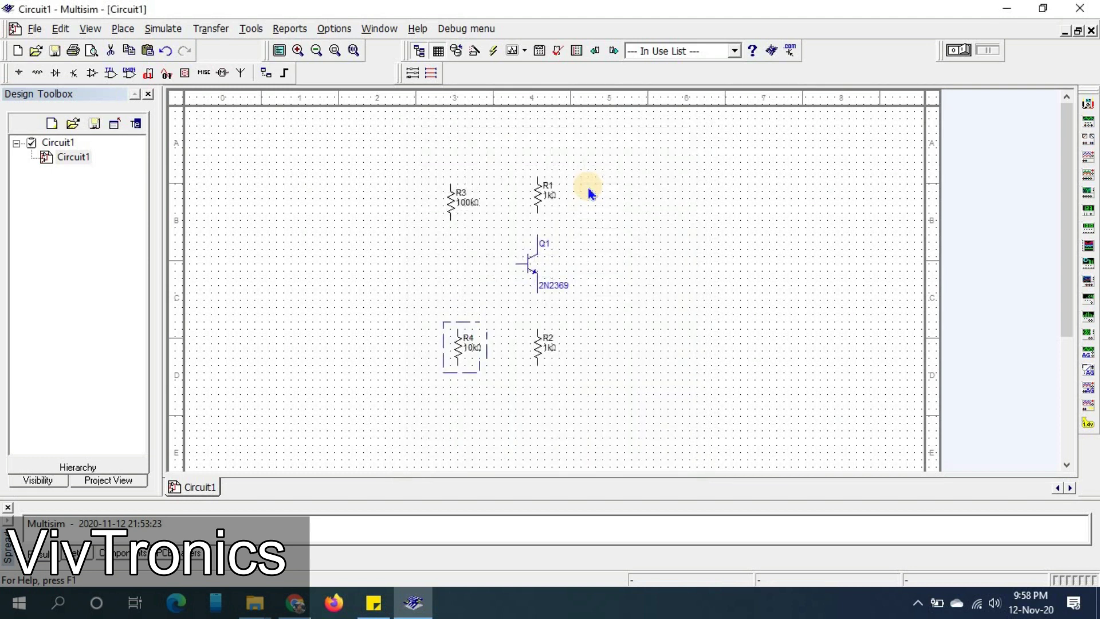
Step: Set the resistance of R1 to 4.7 kOhm and accept 1 kOhm for R2
double_click(539, 198)
left_click(594, 191)
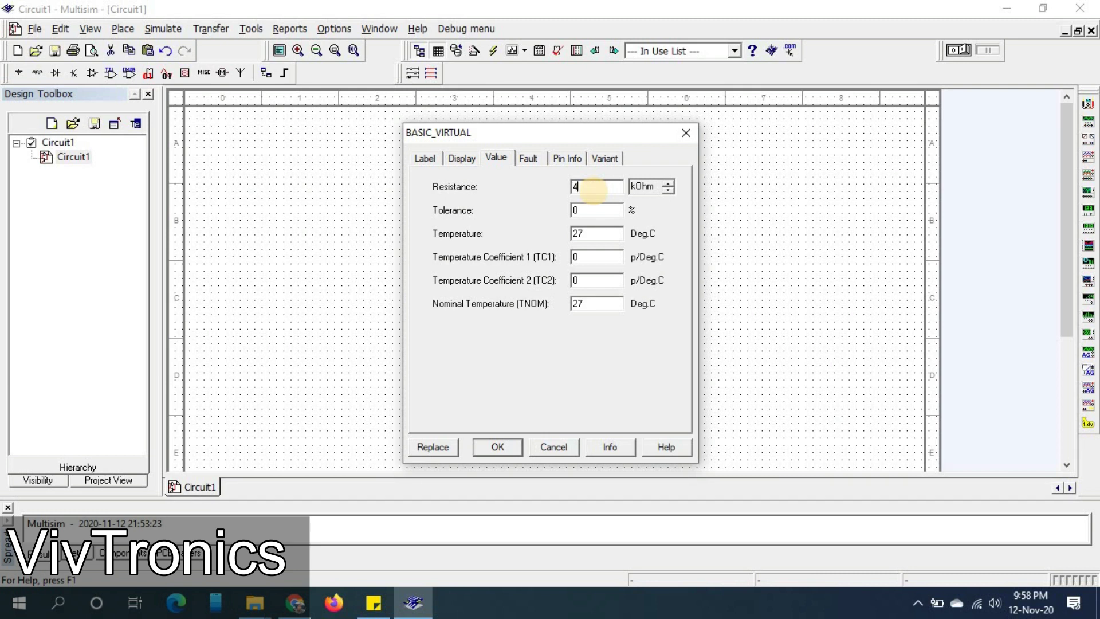
type("4.7")
key("Return")
left_click(538, 355)
double_click(539, 356)
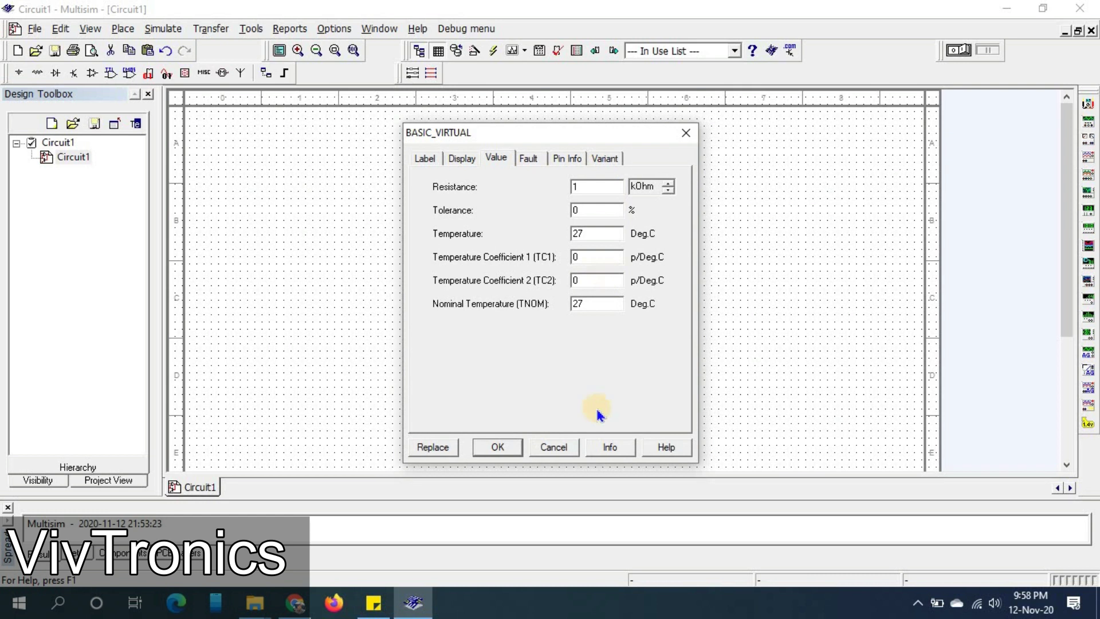
left_click(481, 450)
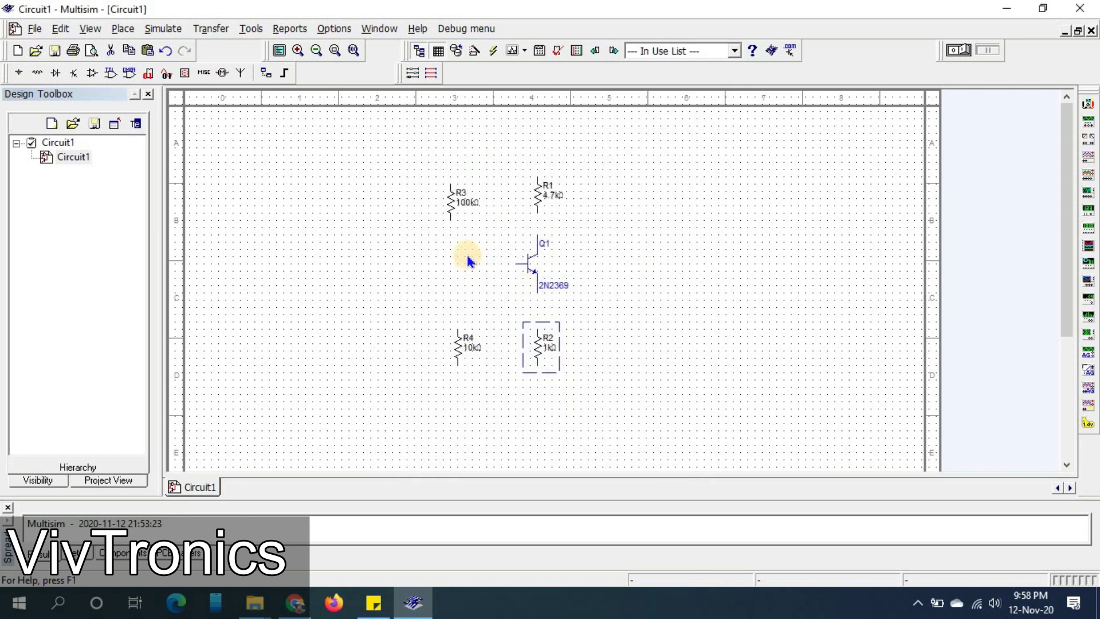
Step: Move resistor R4 so that it lines up vertically beneath R3
left_click(460, 351)
left_click_drag(462, 349, 453, 342)
left_click(656, 274)
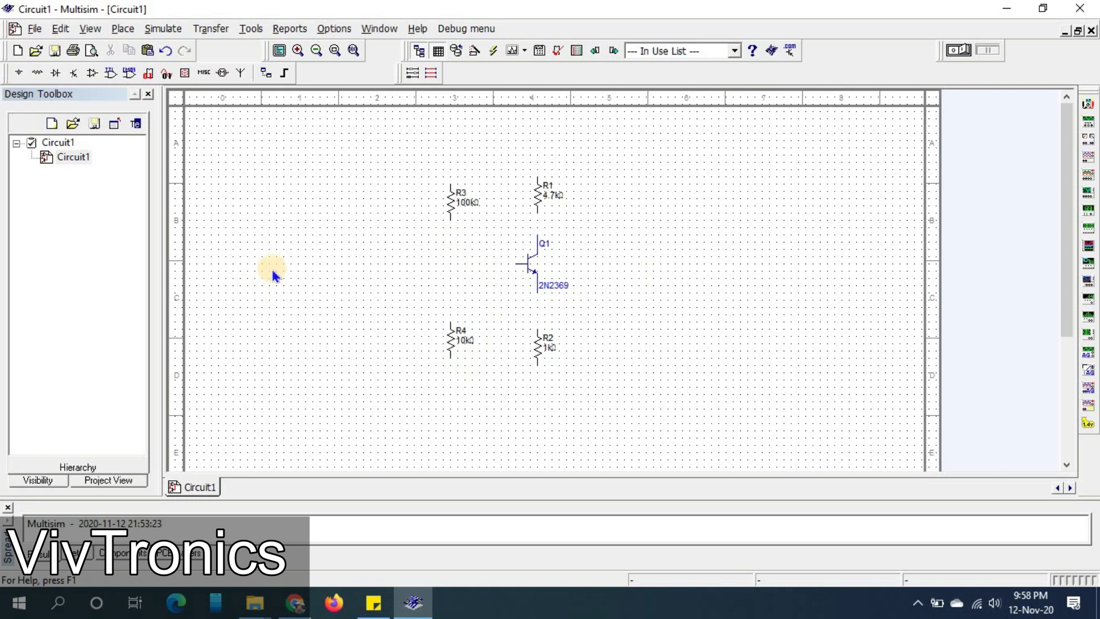
Step: Copy resistor R2, paste the duplicate at the circuit's input side, level with the transistor's base, and rotate it to horizontal
right_click(539, 346)
left_click(570, 69)
right_click(322, 264)
left_click(355, 393)
left_click(314, 266)
right_click(313, 283)
left_click(360, 125)
left_click(603, 236)
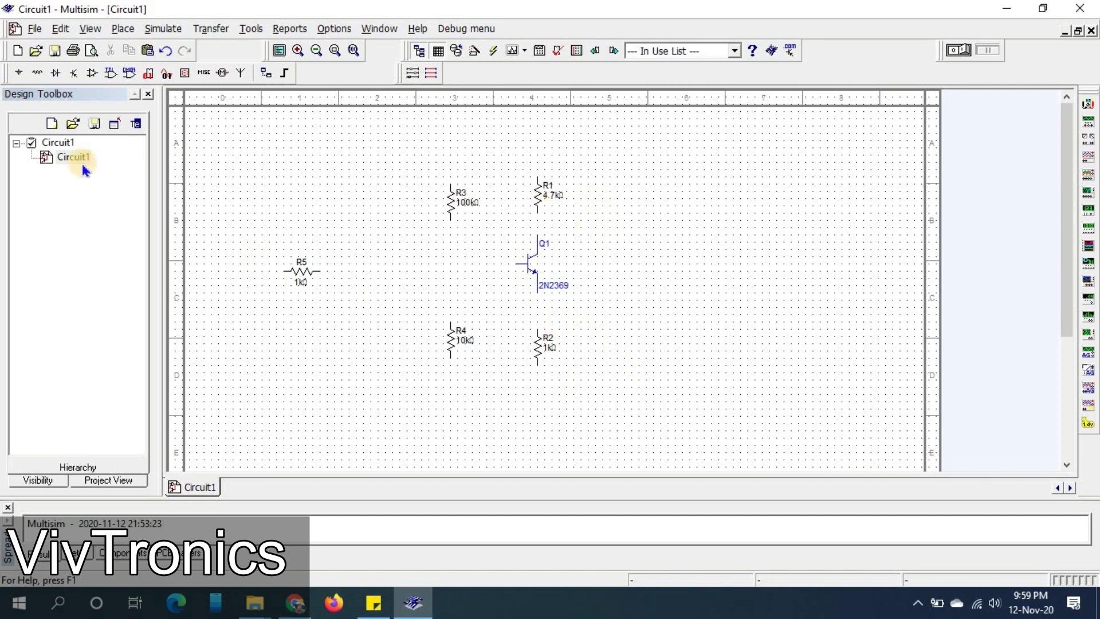
Step: Place a virtual capacitor (CAPACITOR_VIRTUAL) between R5 and the R3/R4 column, in line with R5
left_click(36, 73)
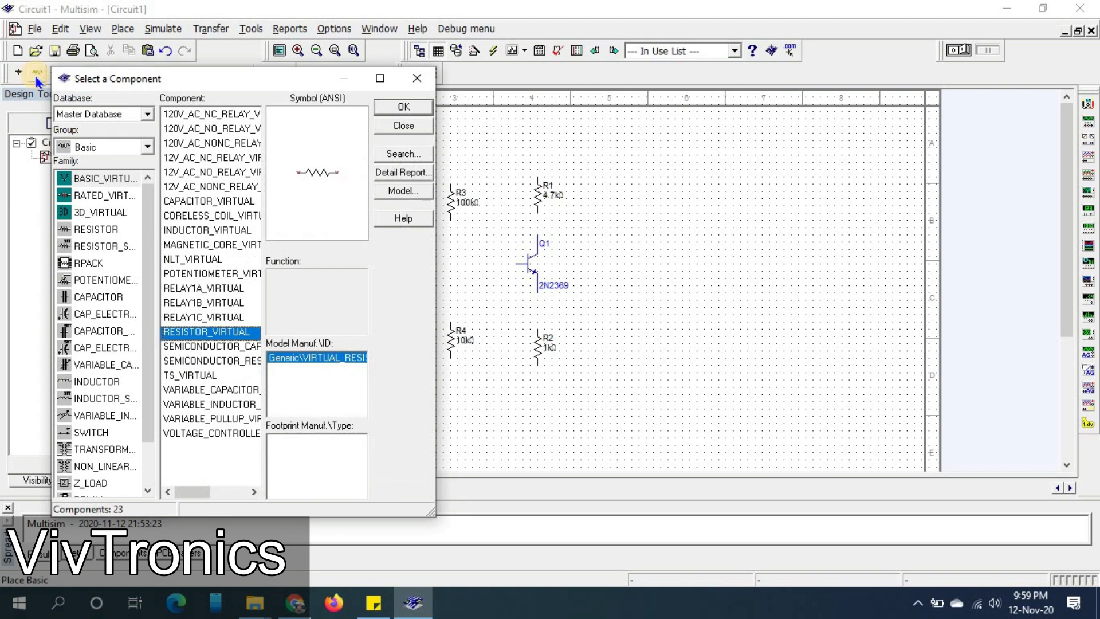
left_click(195, 201)
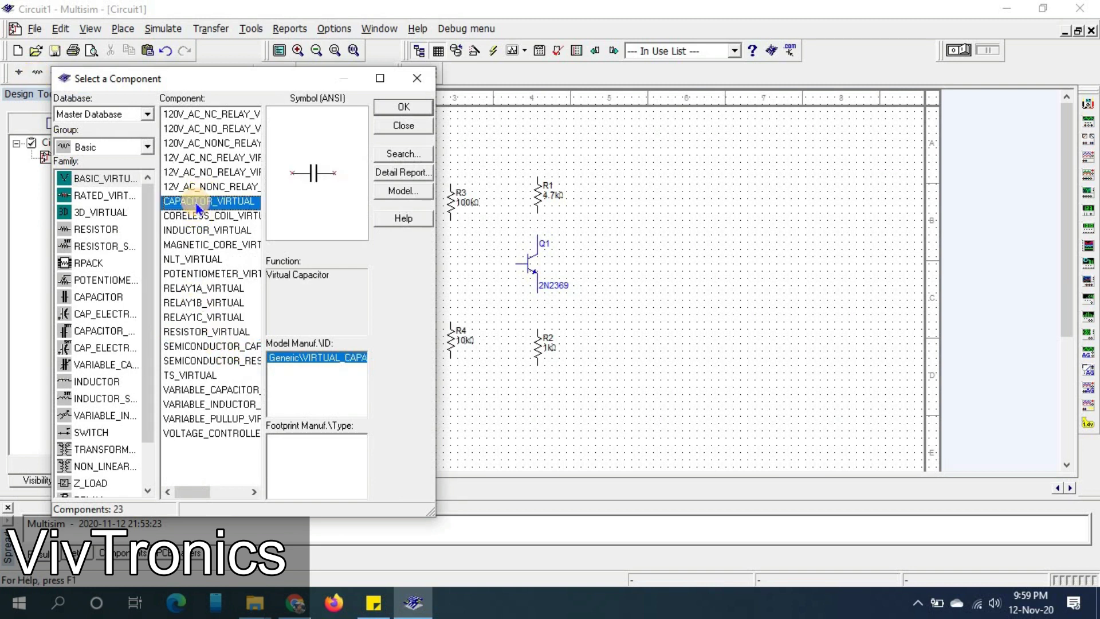
left_click(399, 110)
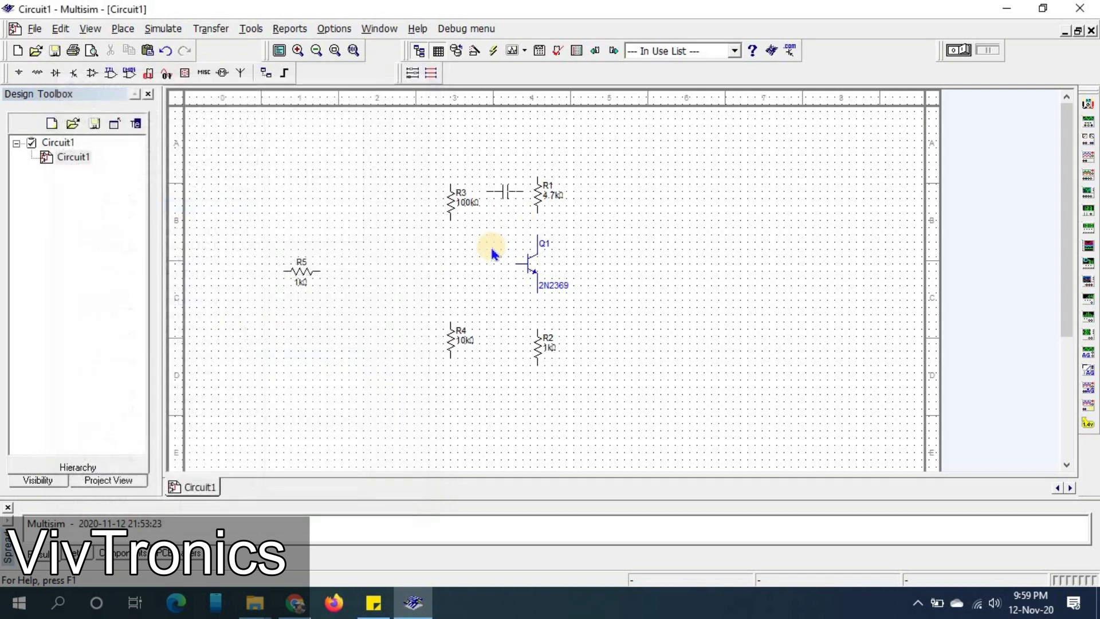
left_click(346, 278)
mouse_move(347, 274)
left_mouse_down()
mouse_move(245, 277)
mouse_move(335, 280)
left_mouse_up()
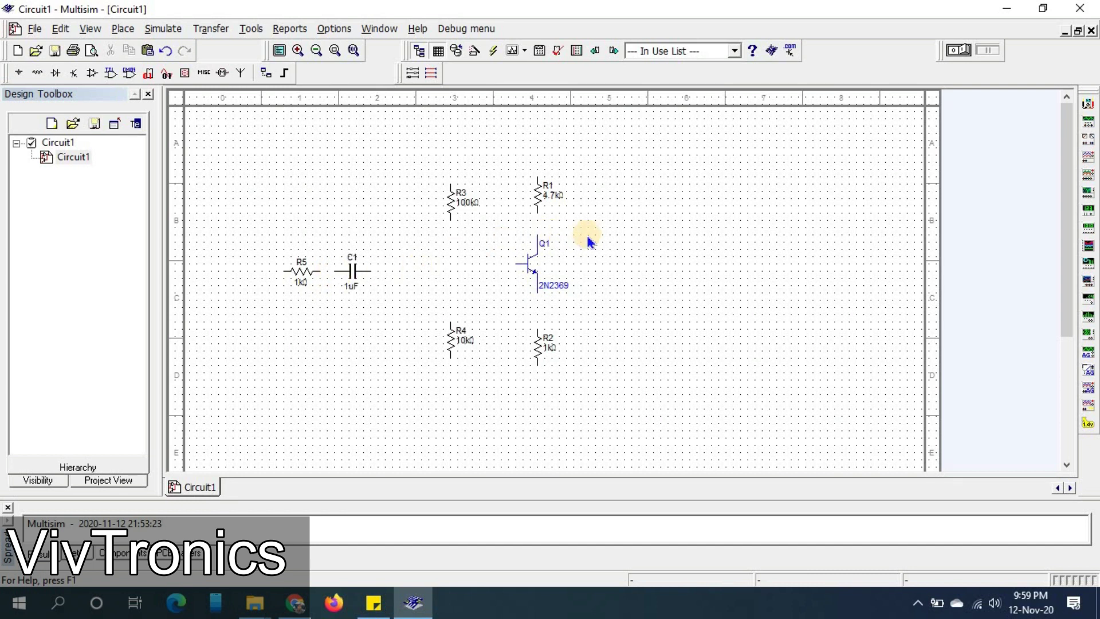
Step: Copy capacitor C1 and paste two duplicates, one near the transistor's collector and one beside R2
left_click(354, 275)
right_click(355, 274)
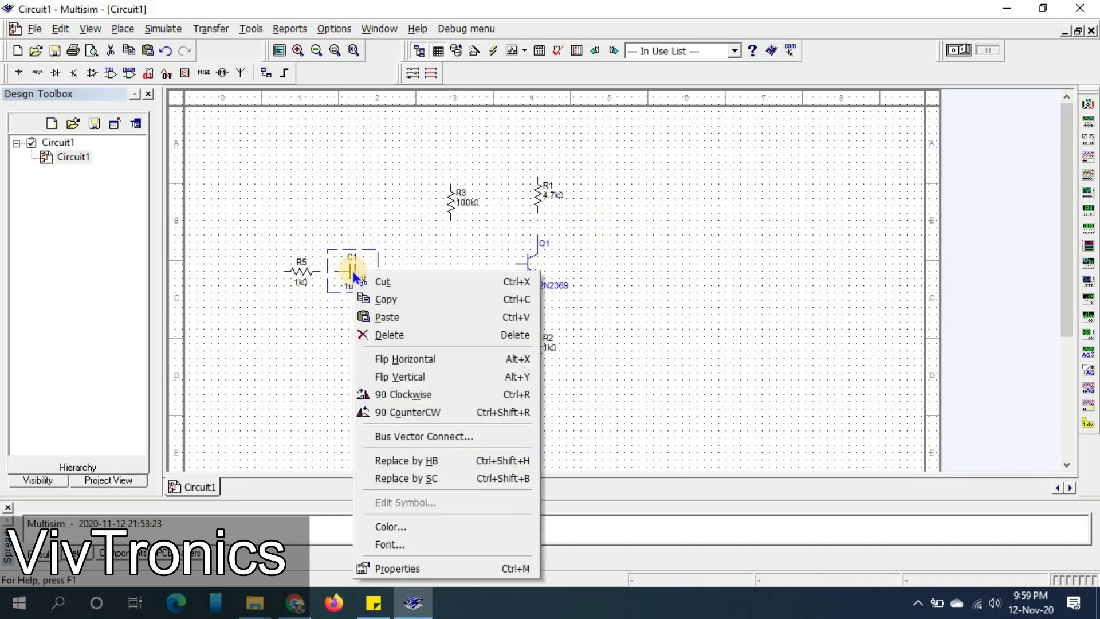
left_click(383, 299)
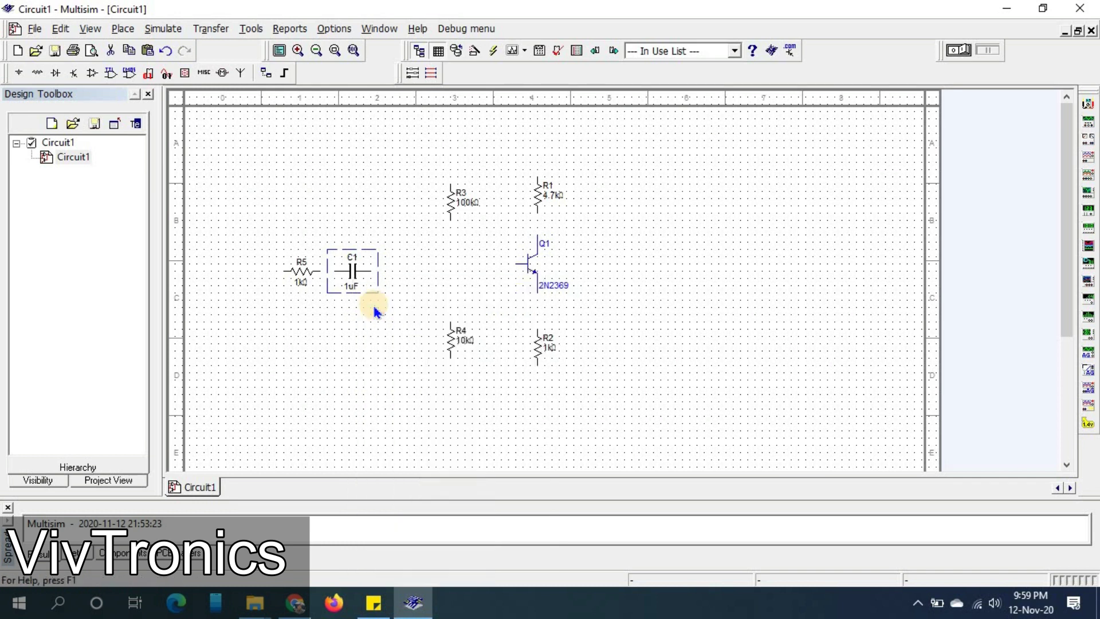
right_click(615, 220)
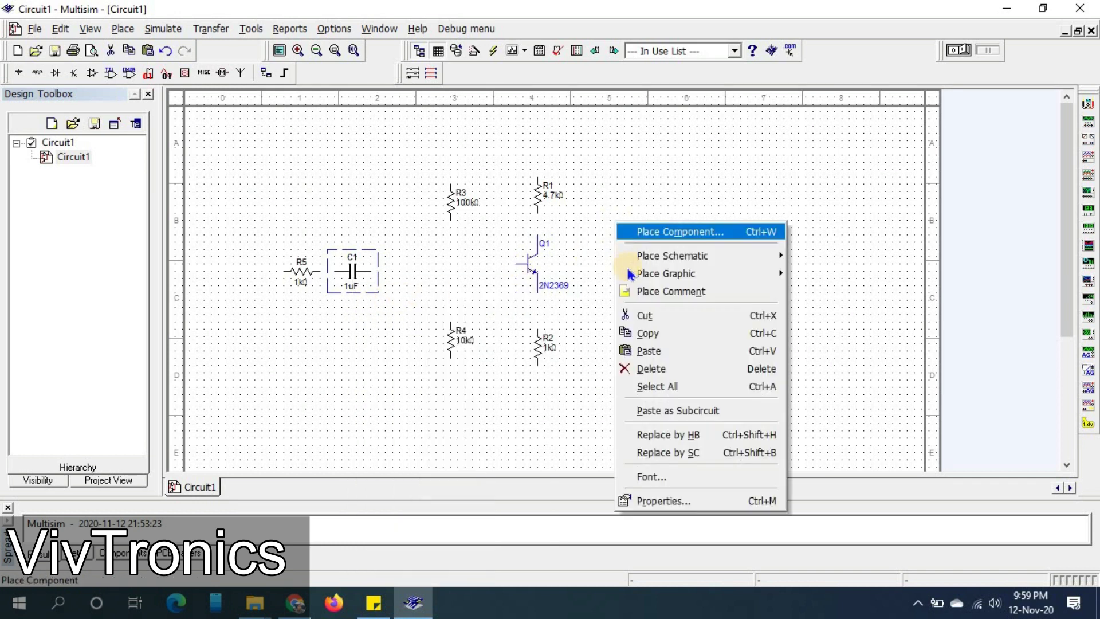
left_click(640, 351)
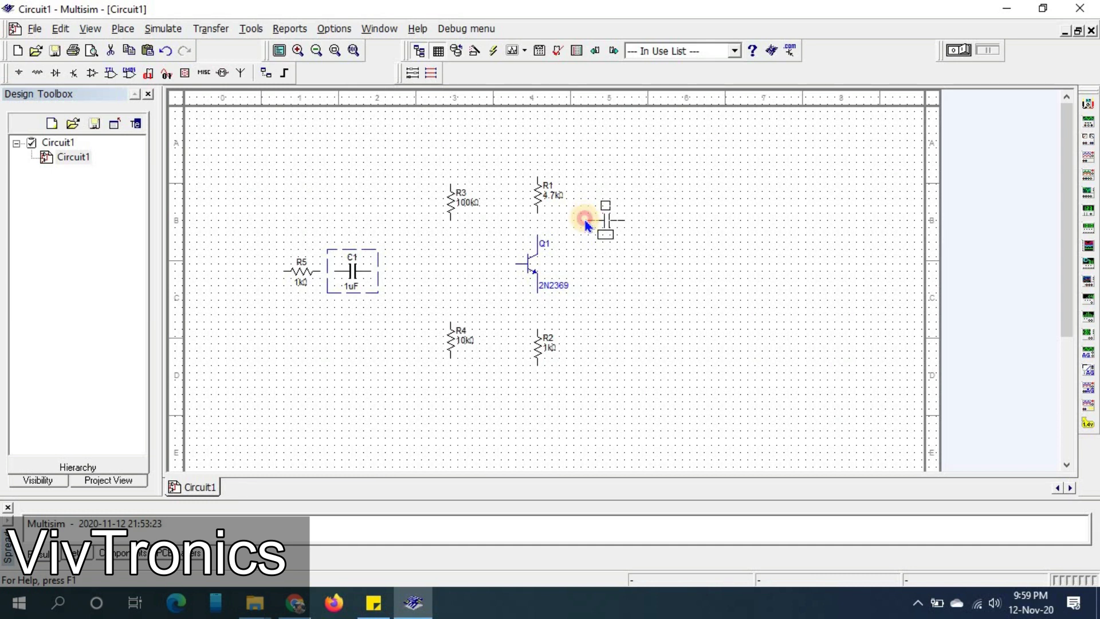
left_click(585, 221)
key("ctrl+v")
left_click(590, 340)
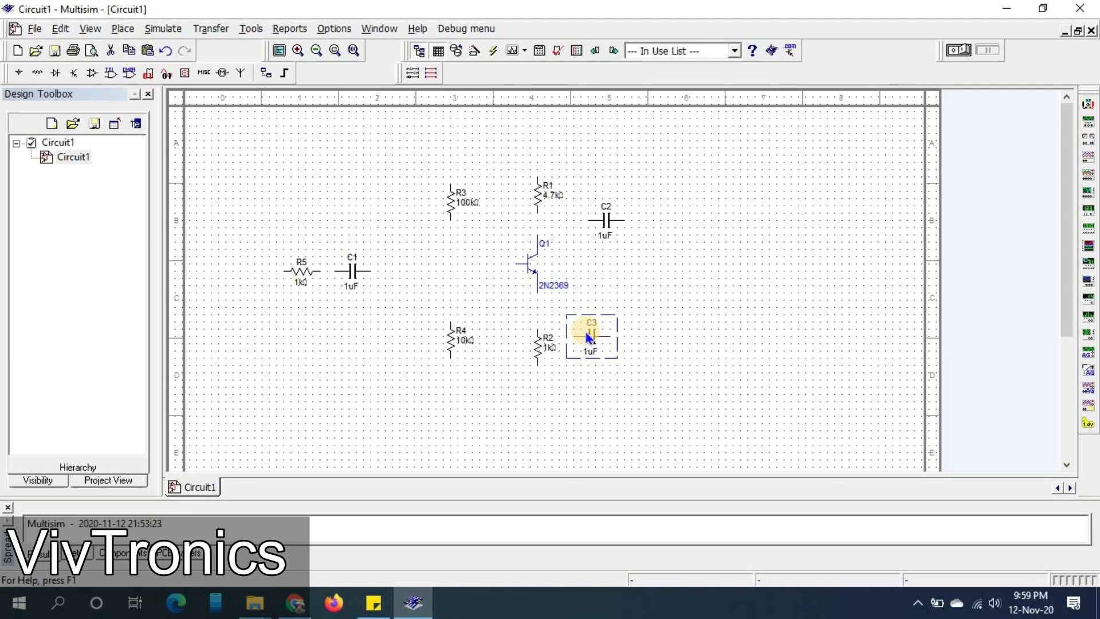
Step: Rotate capacitor C3 90 degrees clockwise and position it upright alongside R2
right_click(589, 337)
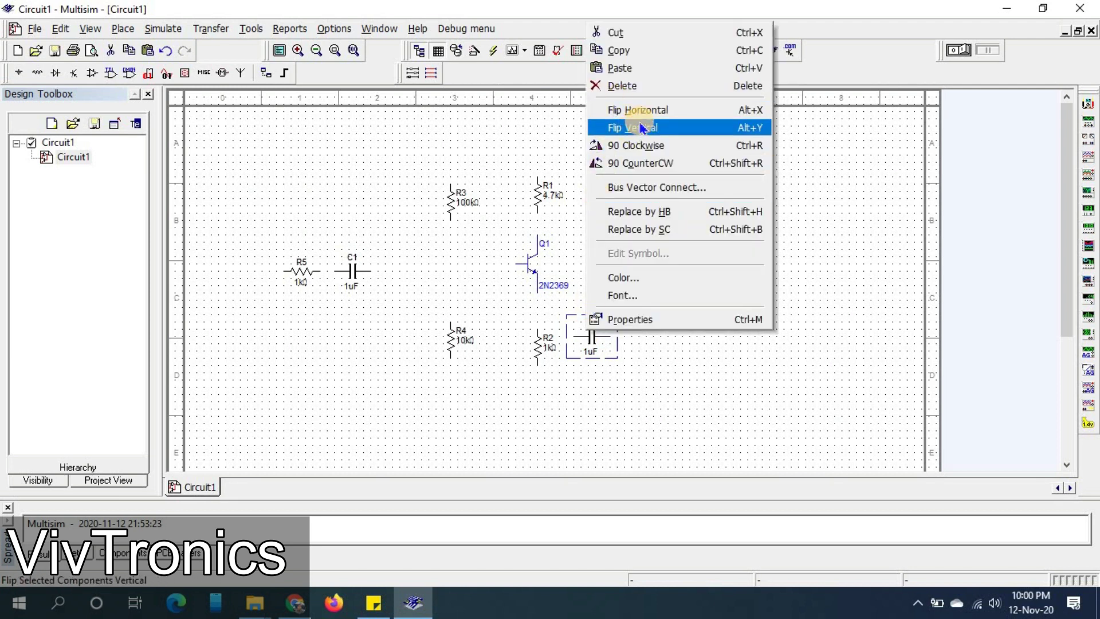
left_click(658, 147)
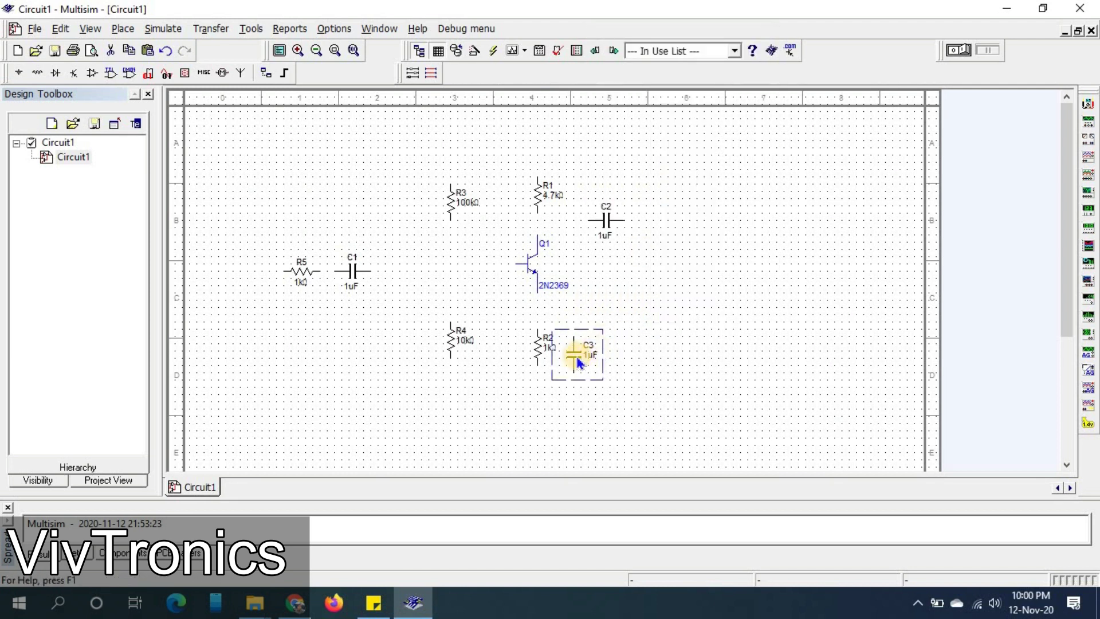
left_click_drag(578, 358, 585, 342)
left_click(647, 318)
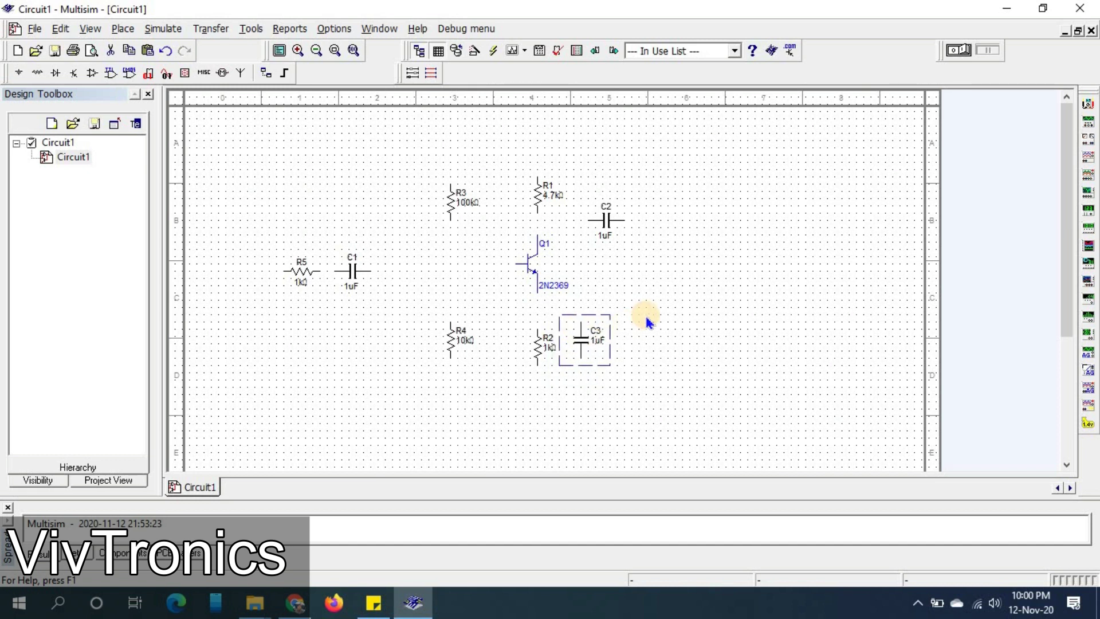
Step: Set the capacitance of C1, C3 and C2 to 10 uF each
double_click(345, 264)
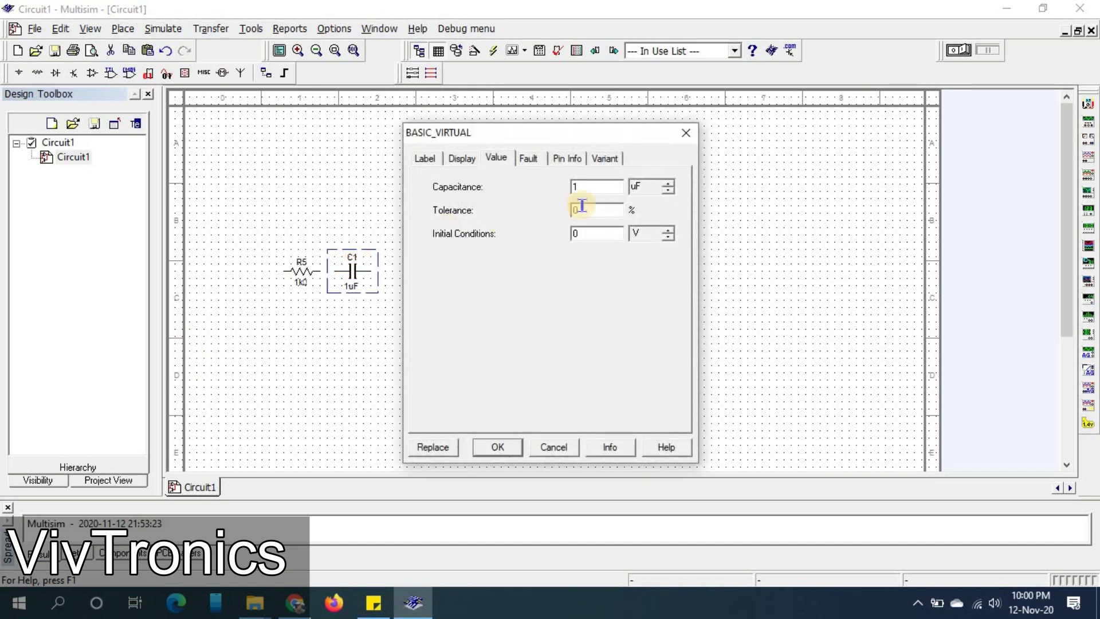
type("0")
key("Return")
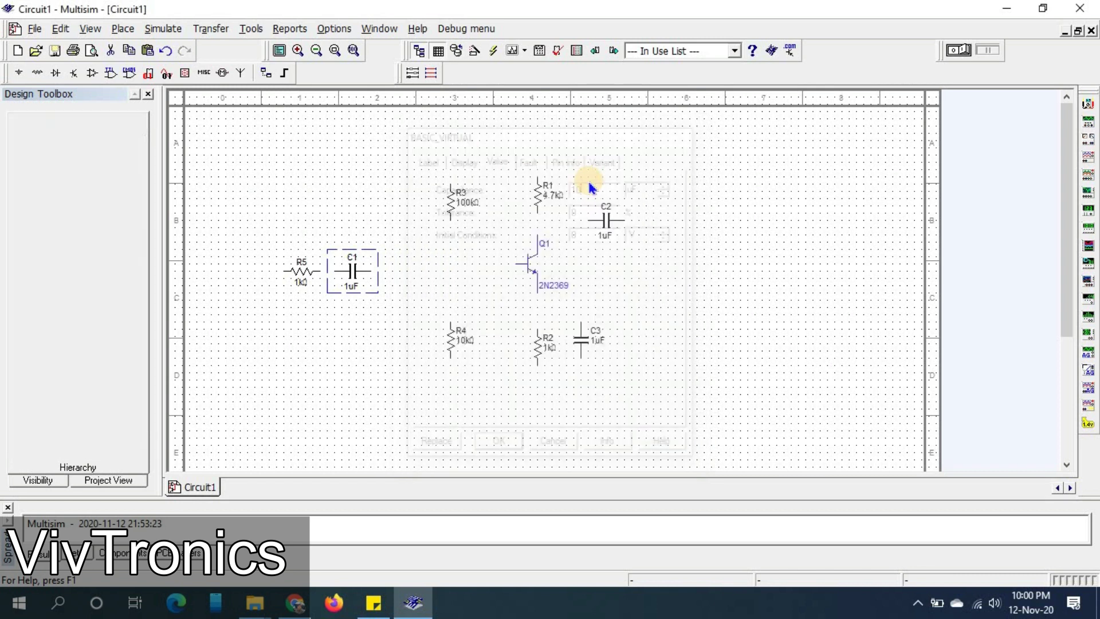
double_click(579, 344)
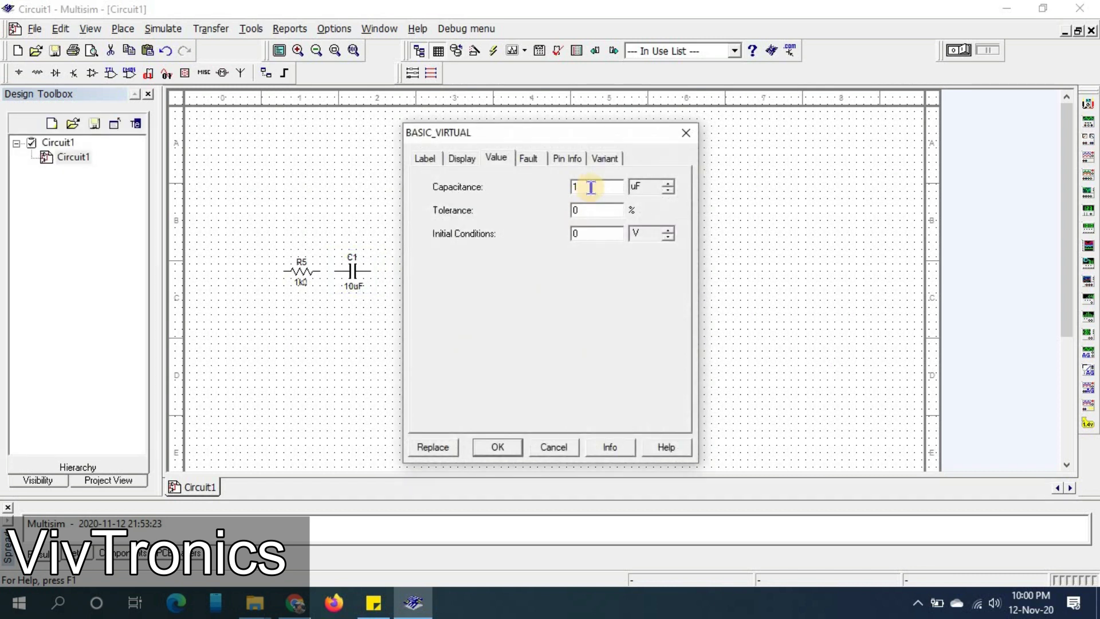
type("0")
key("Return")
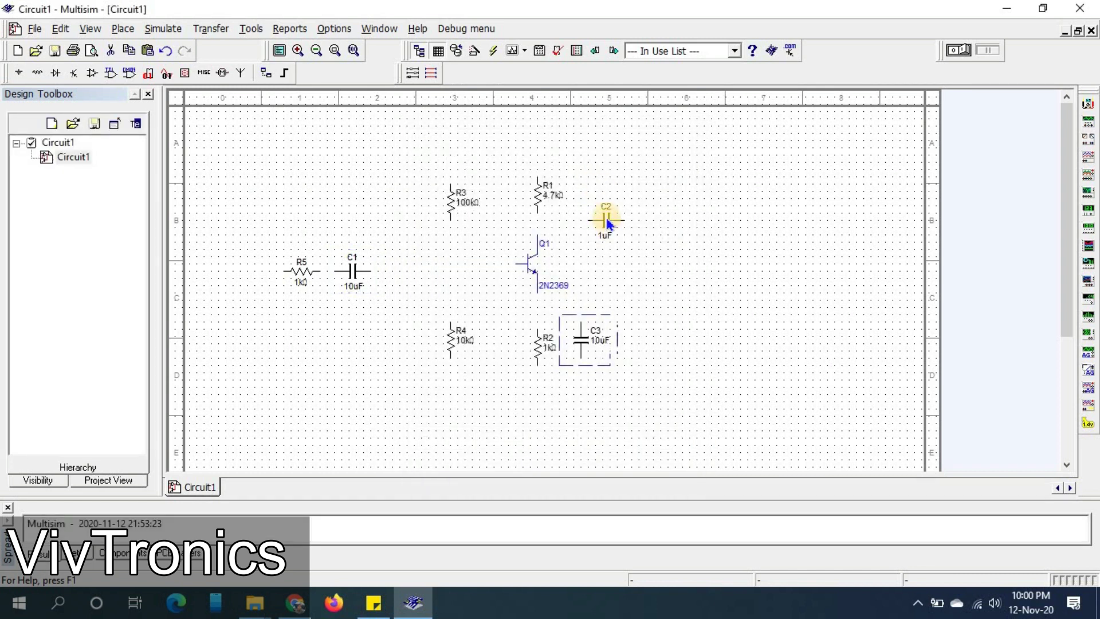
double_click(606, 217)
left_click(592, 185)
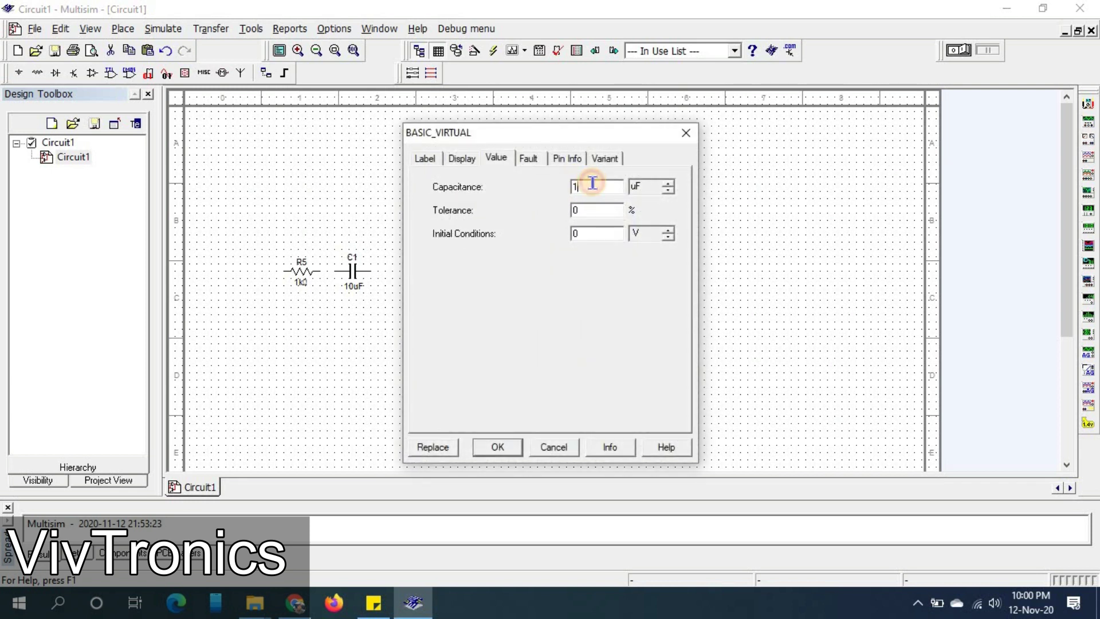
type("0")
key("Return")
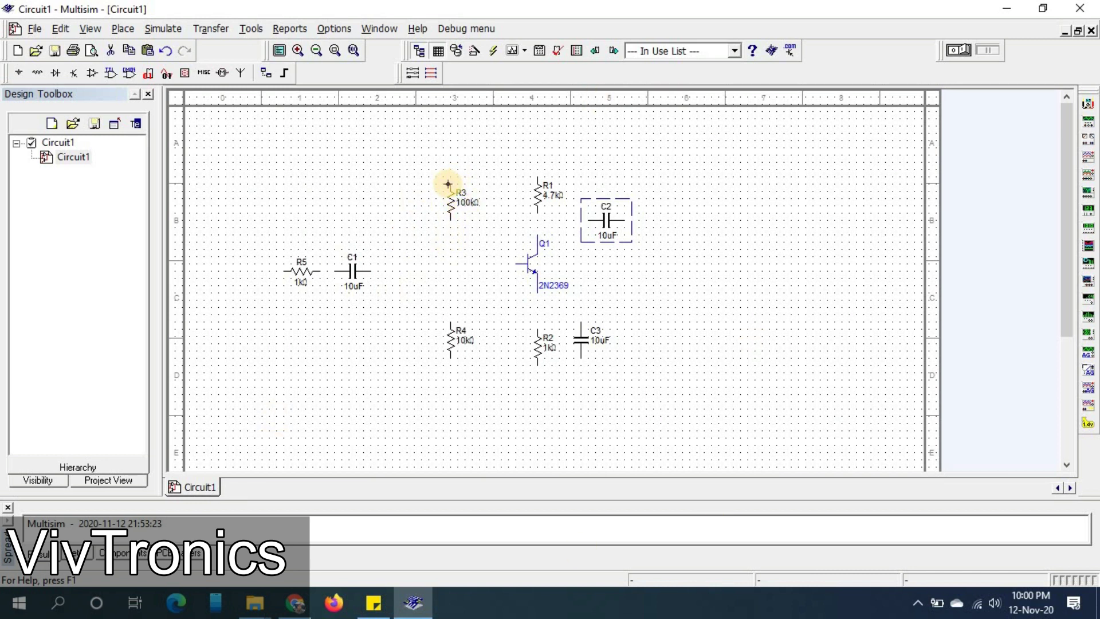
Step: Wire R3's lower end to R4's upper end, and R4's lower end to R2's lower end
left_click(453, 222)
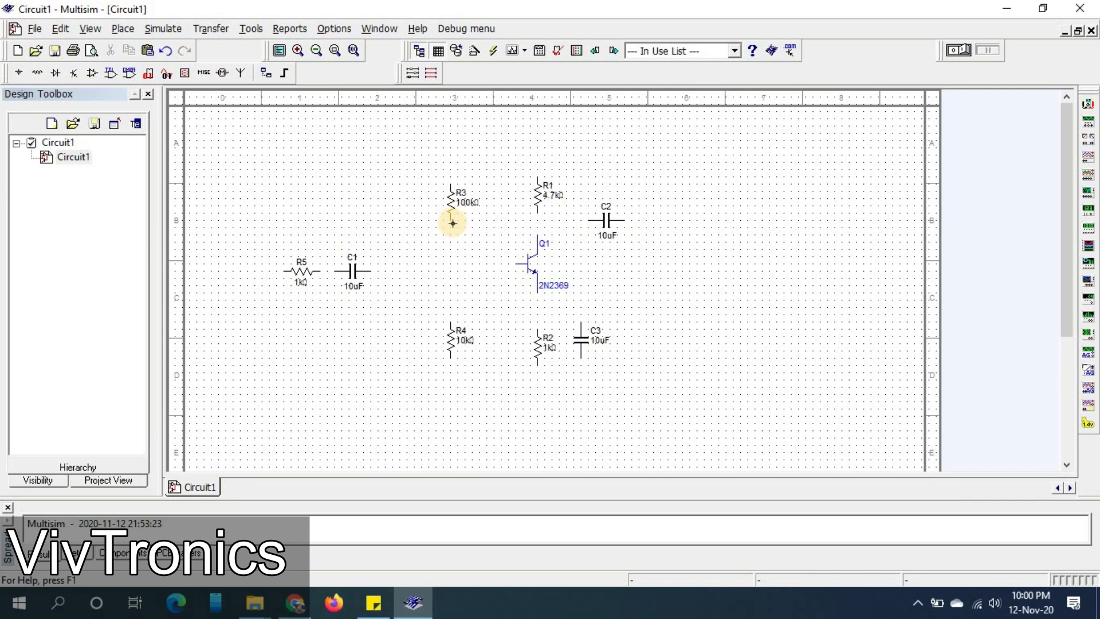
left_click(451, 226)
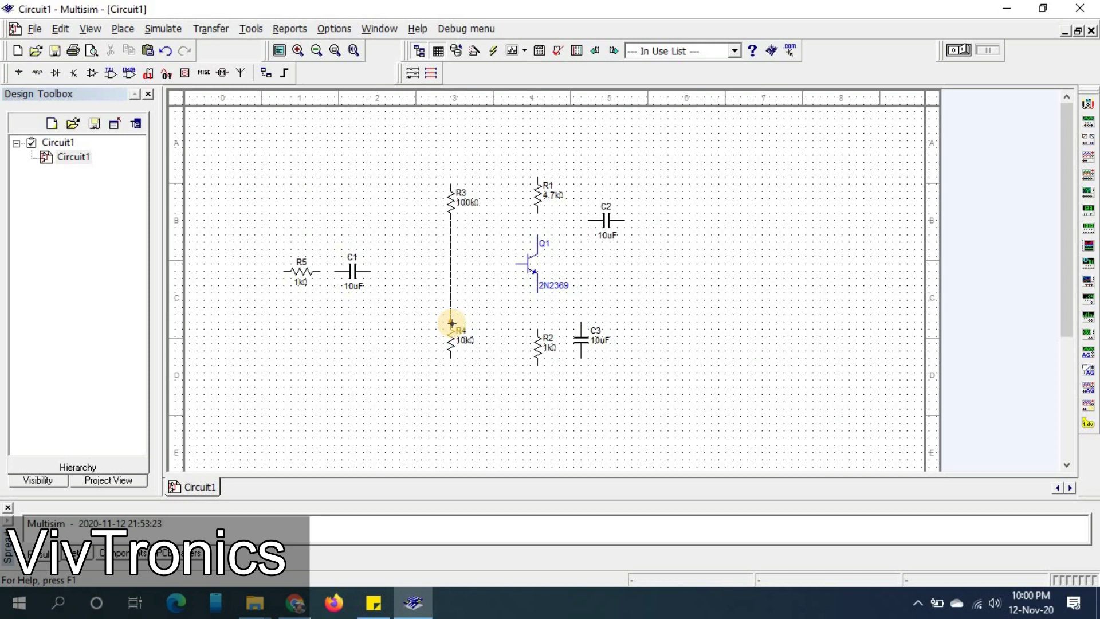
left_click(452, 323)
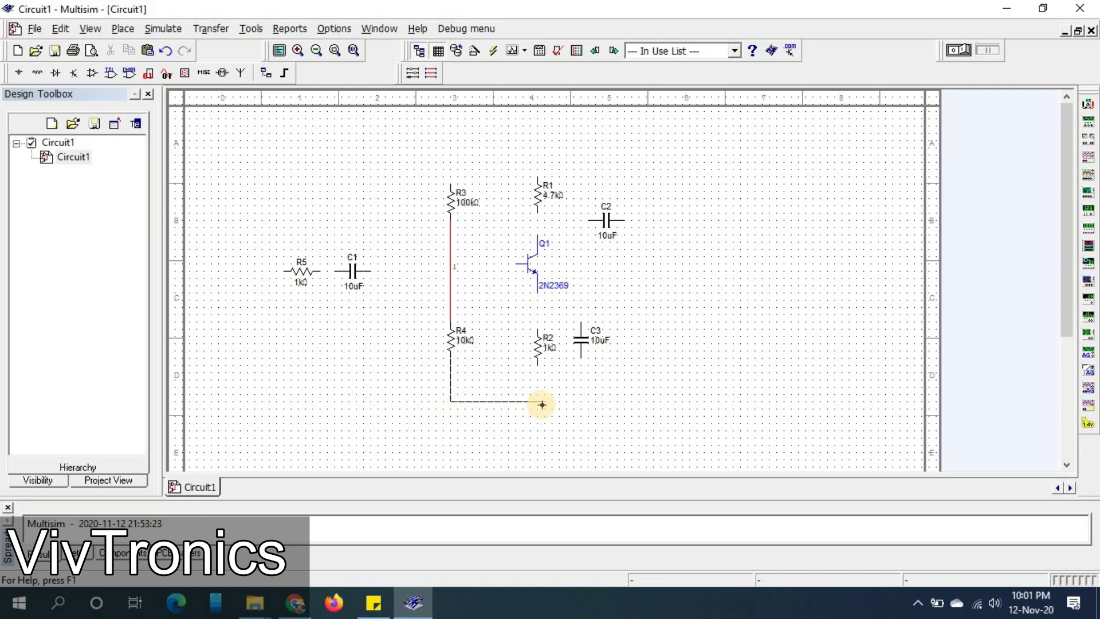
left_click(538, 366)
Step: Wire Q1's emitter to R2's upper end and its collector to R1's lower end
left_click(538, 294)
left_click(537, 332)
left_click(538, 226)
left_click(537, 207)
Step: Connect the upper ends of R1 and R3 with a wire routed above the two resistors
left_click(538, 176)
left_click(449, 154)
left_click(450, 182)
Step: Wire the base of Q1 to the connection between R3 and R4
left_click(517, 264)
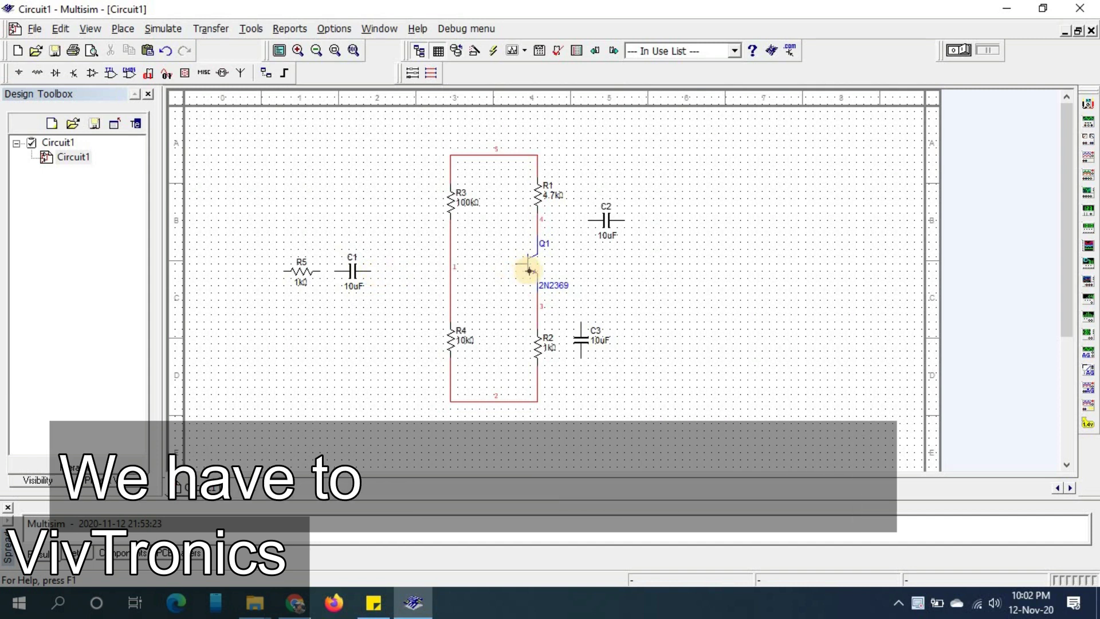
key("Escape")
left_click(448, 267)
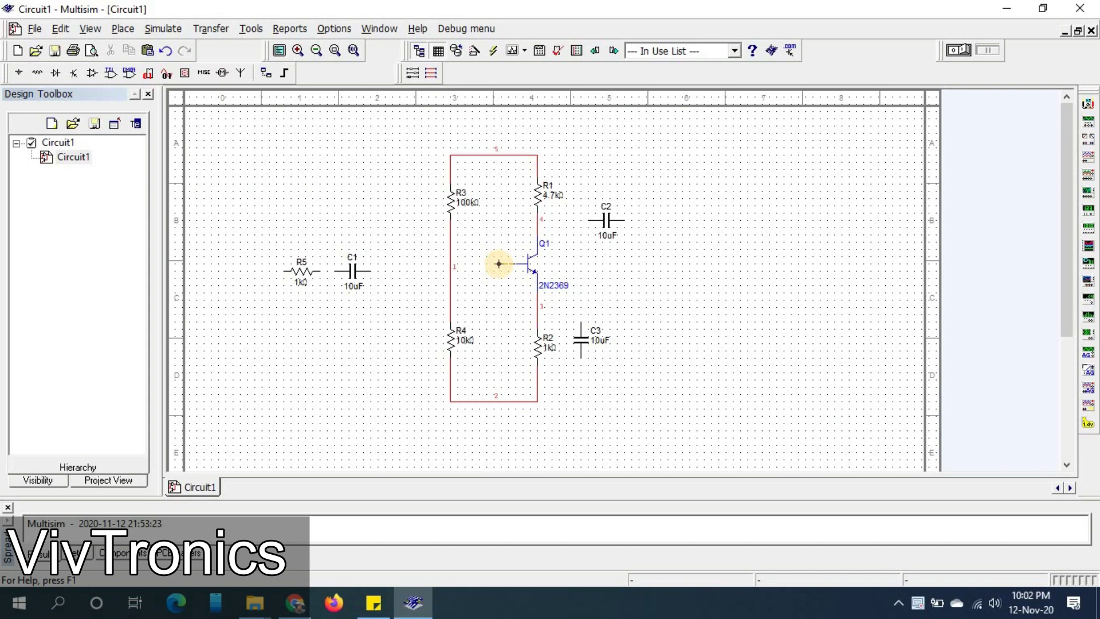
left_click(452, 265)
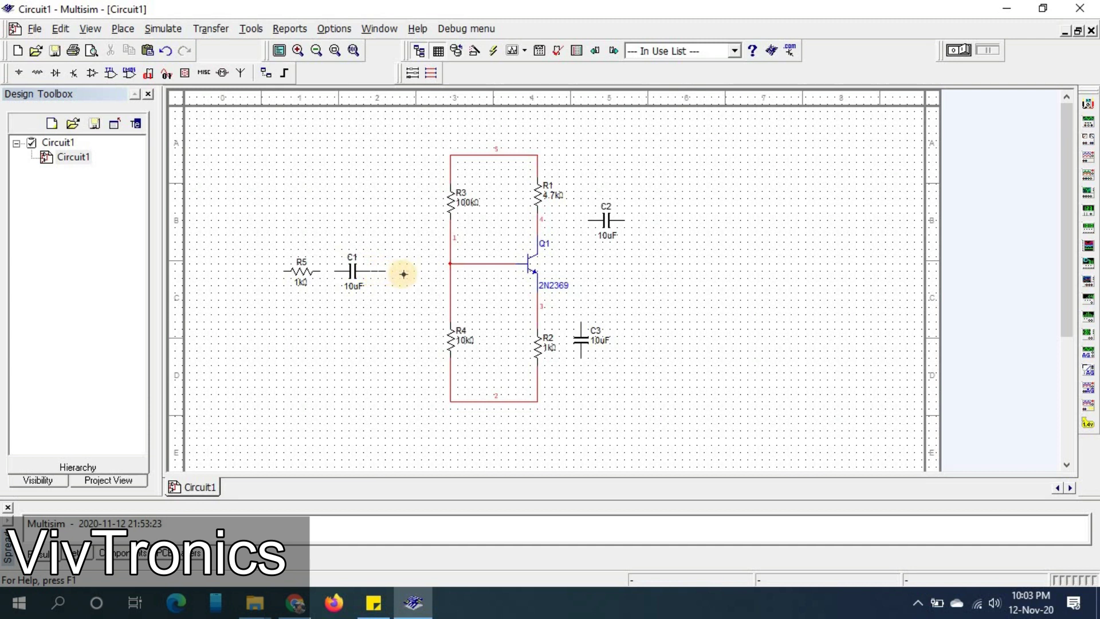
Step: Wire capacitor C1 between the base node and R5, and connect C2 to the collector wire
left_click(451, 267)
left_click(330, 266)
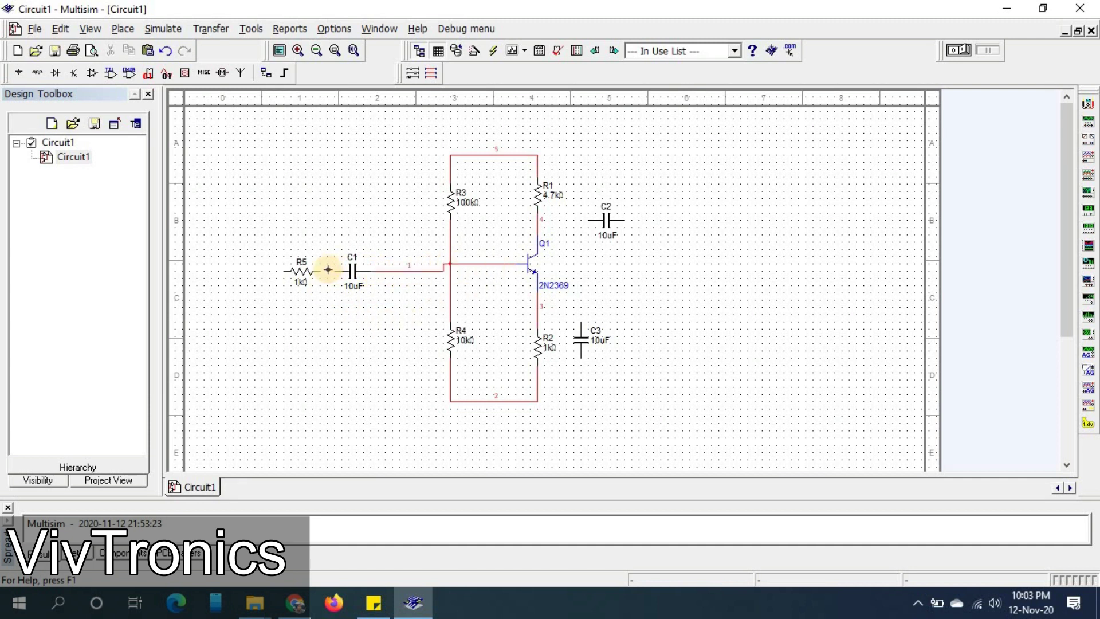
left_click(589, 220)
left_click(537, 227)
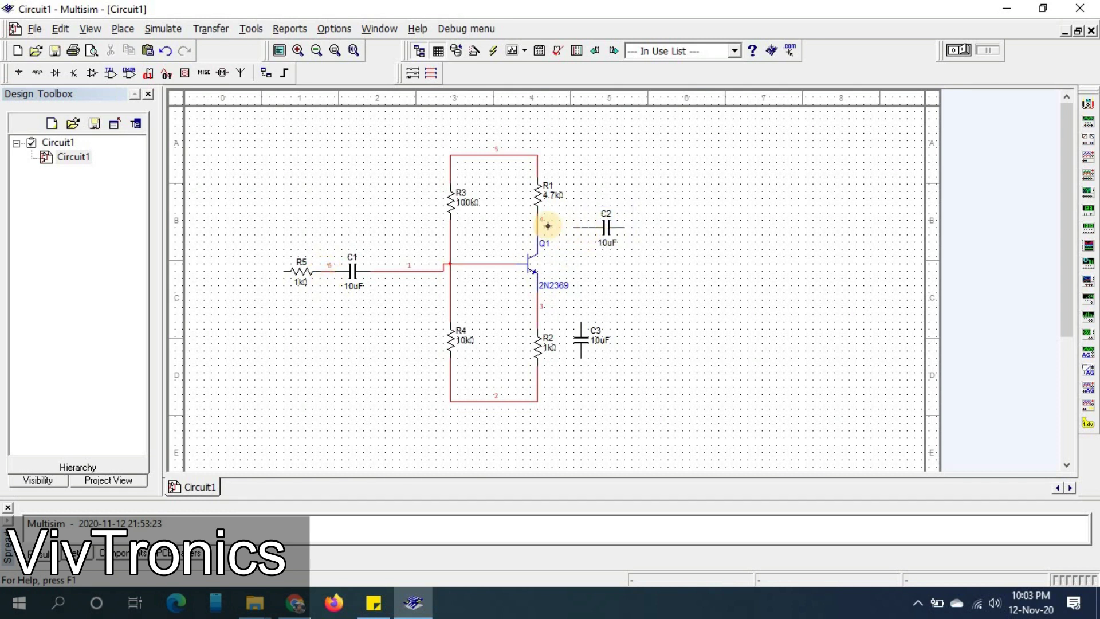
Step: Wire capacitor C3 in parallel with R2, from the emitter wire to the common bottom wire
left_click(581, 325)
left_click(537, 307)
left_click(581, 357)
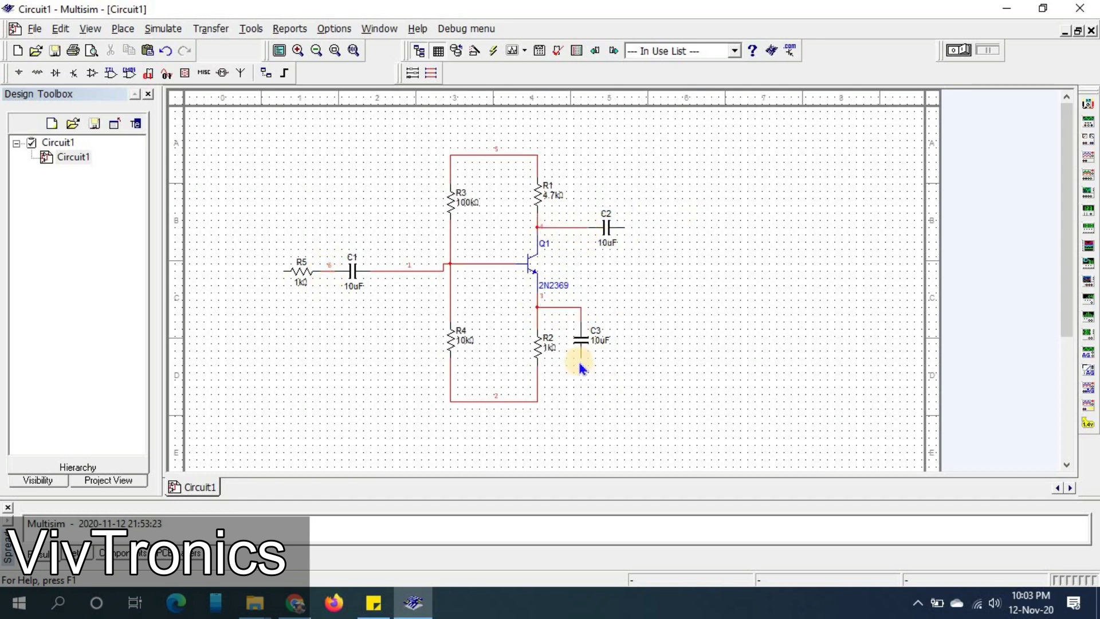
left_click(540, 400)
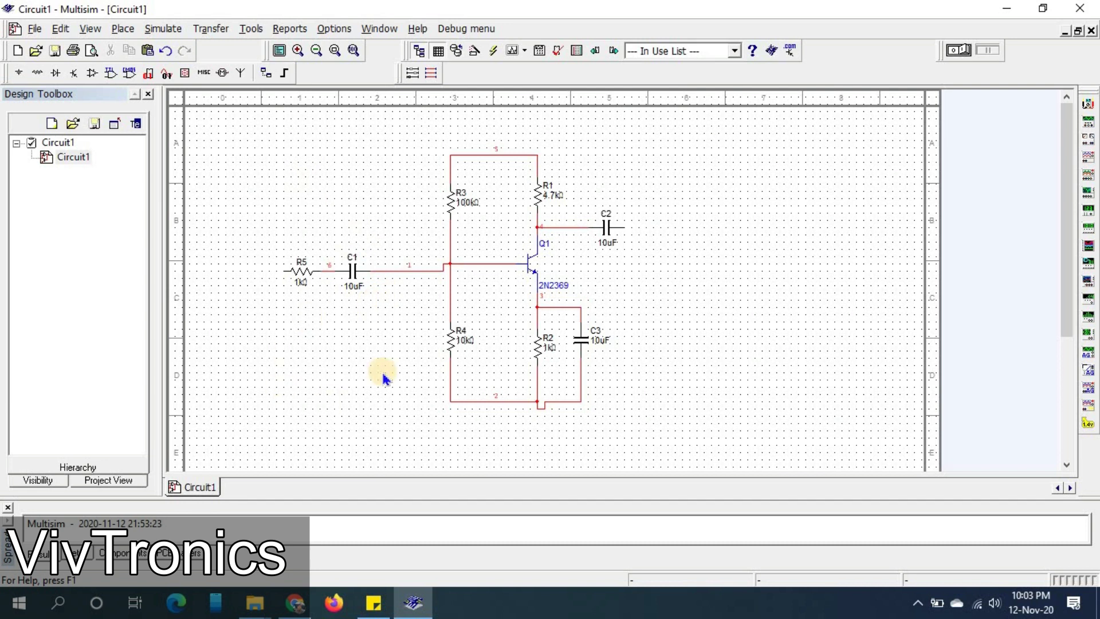
Step: Place an AC_VOLTAGE signal voltage source below and to the left of R5
left_click(19, 74)
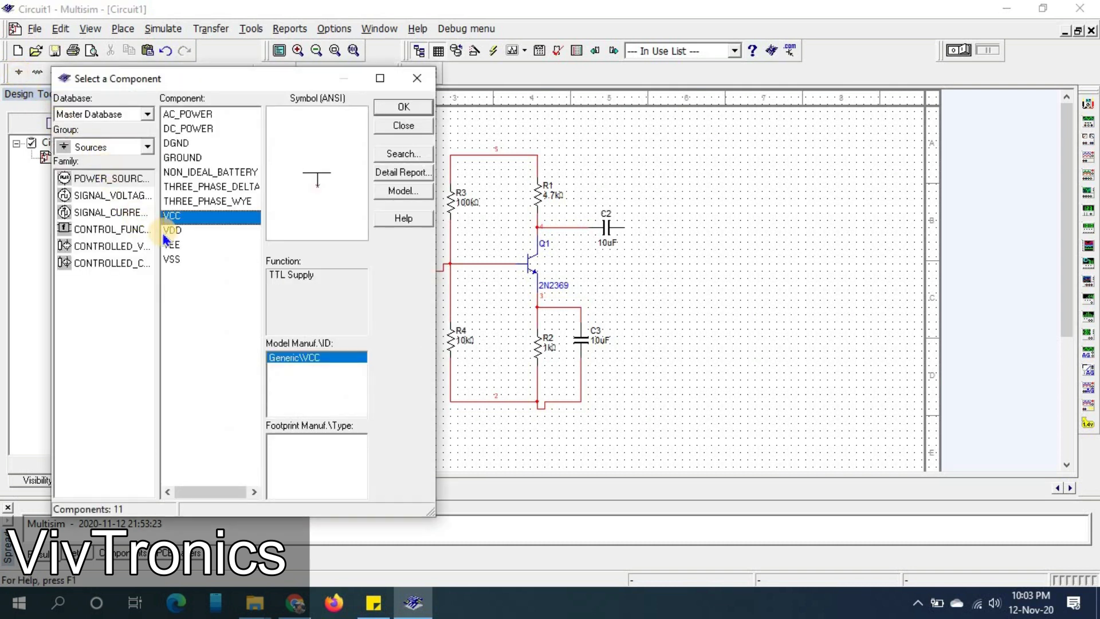
left_click(87, 196)
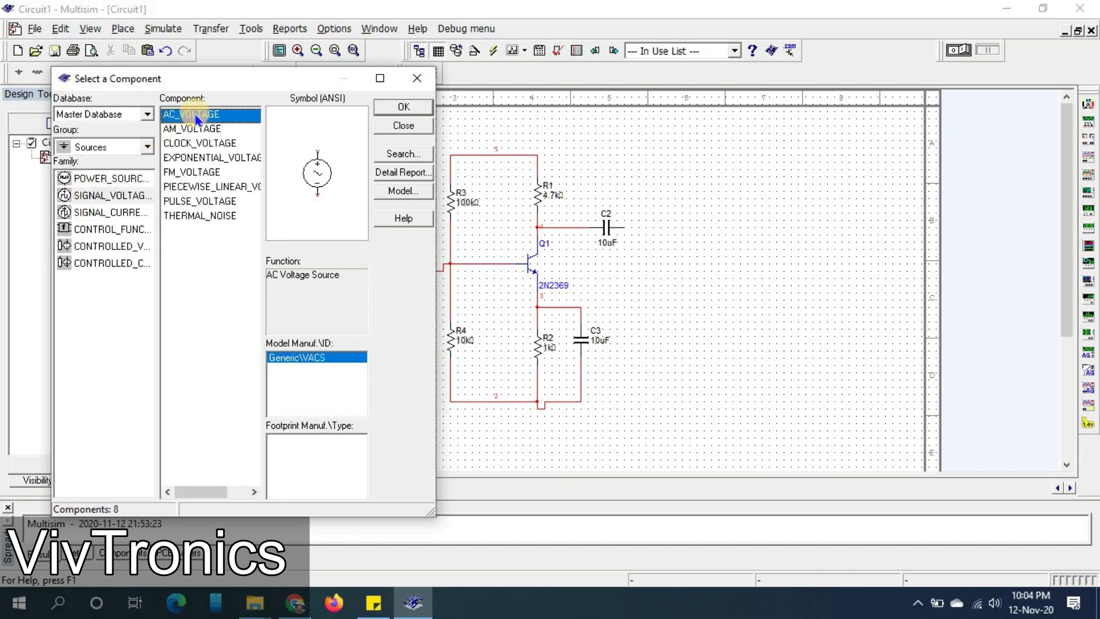
left_click(397, 111)
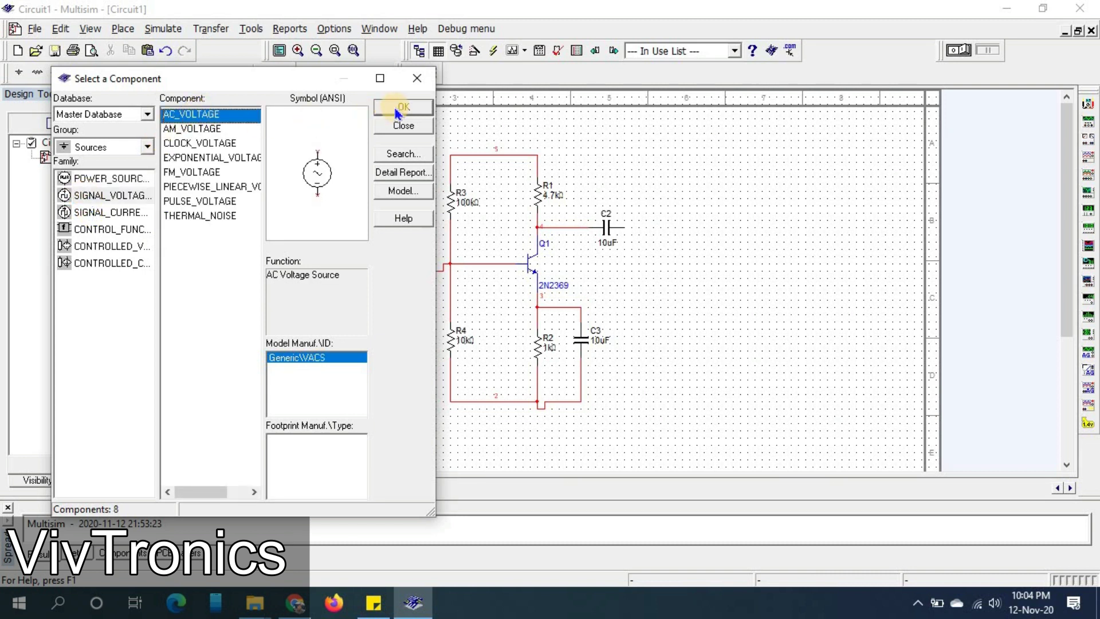
left_click(256, 344)
left_click(269, 336)
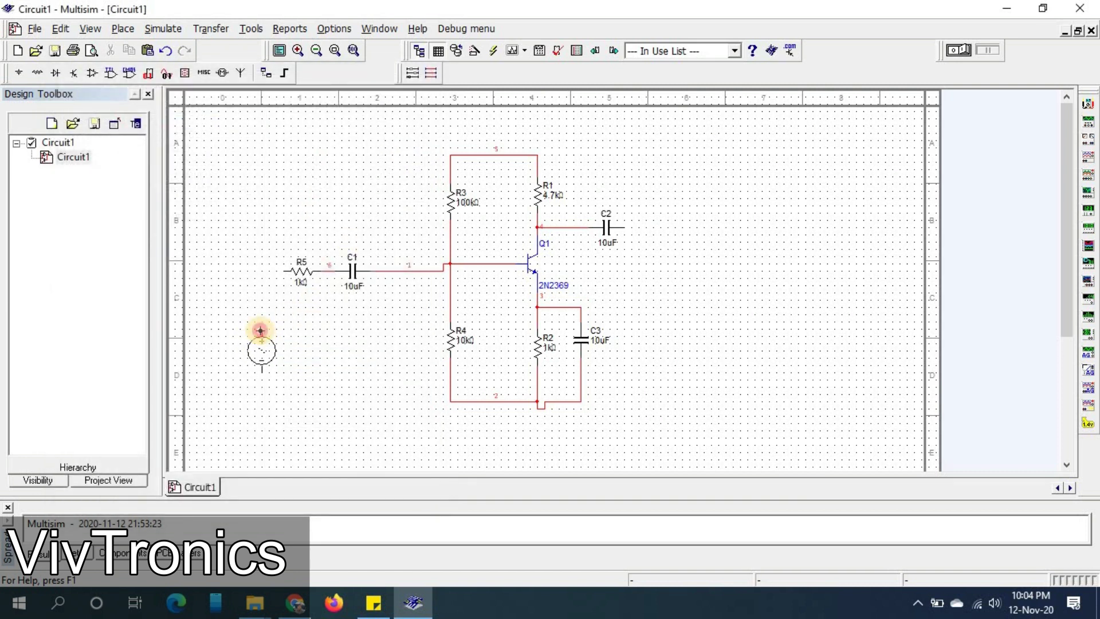
Step: Wire the AC source's positive terminal to R5 and its negative terminal to the common bottom wire at R4
left_click(261, 333)
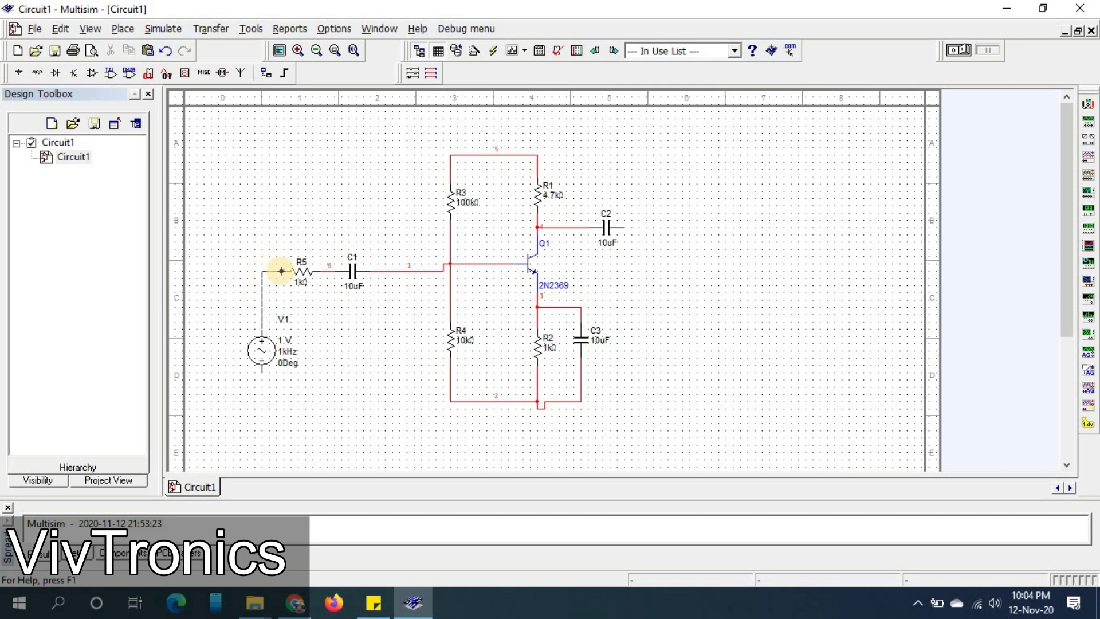
left_click(279, 270)
left_click(262, 369)
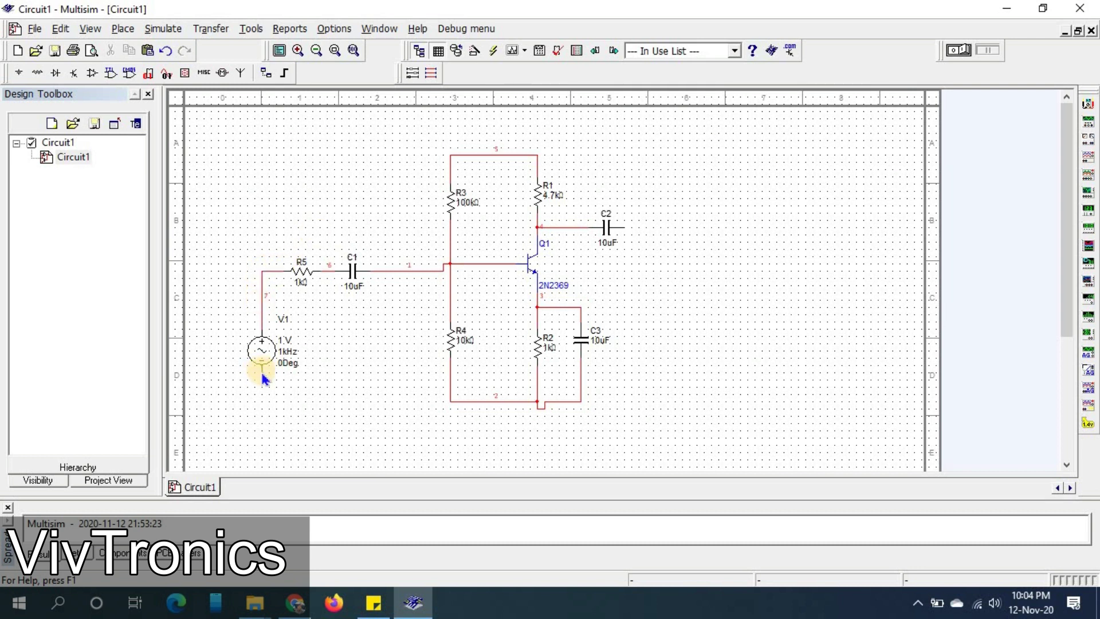
left_click(451, 405)
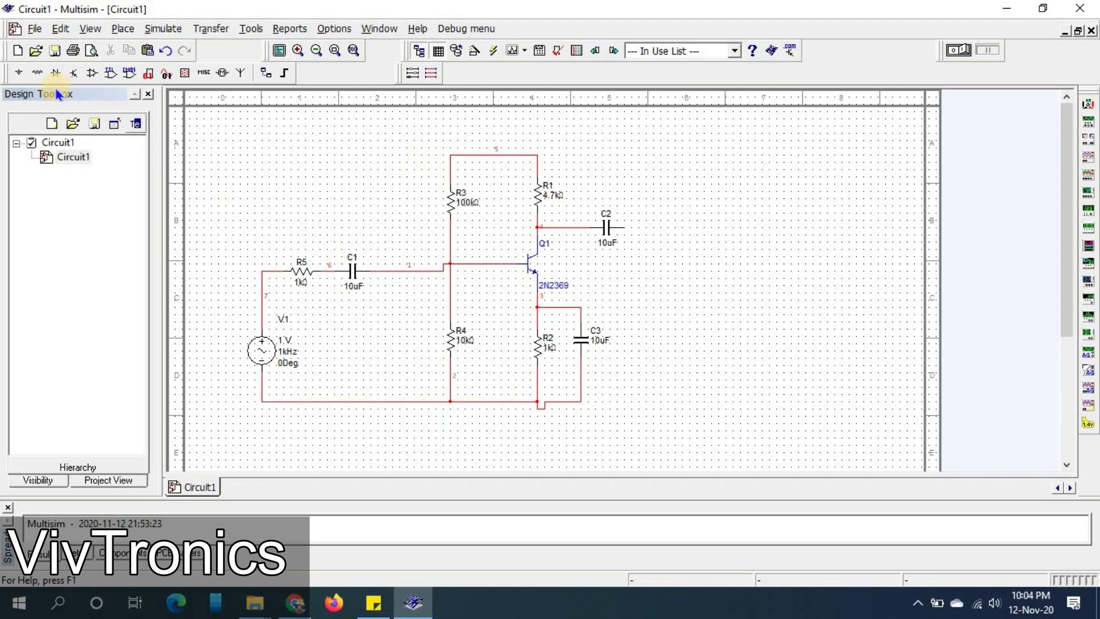
Step: Place a VCC power source above the circuit and wire it to the top wire joining R3 and R1
left_click(16, 73)
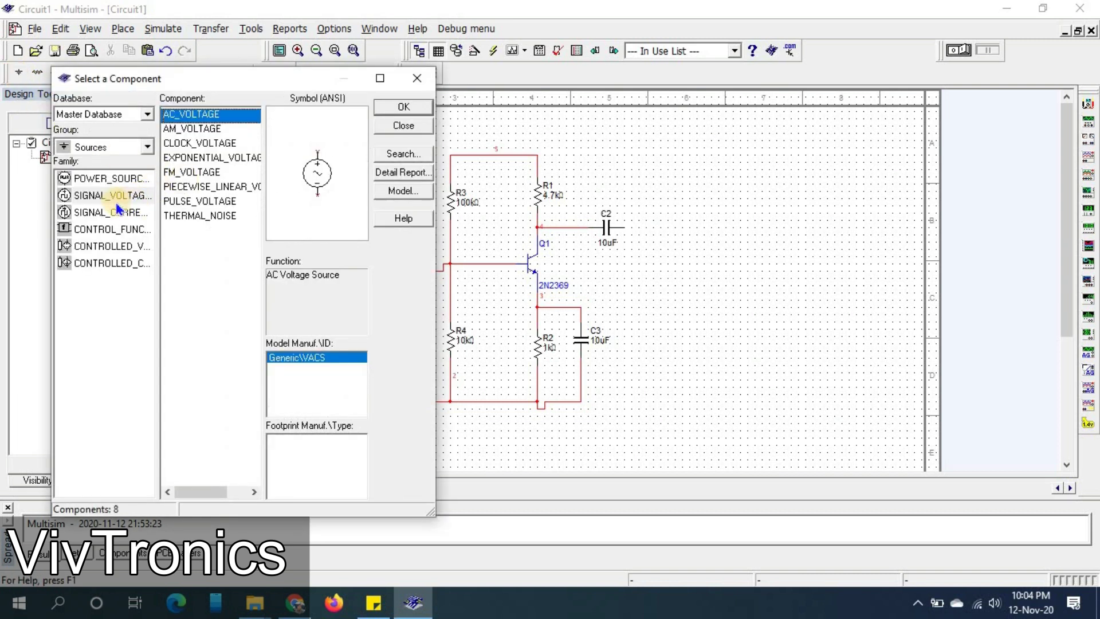
left_click(89, 178)
double_click(171, 216)
left_click(422, 108)
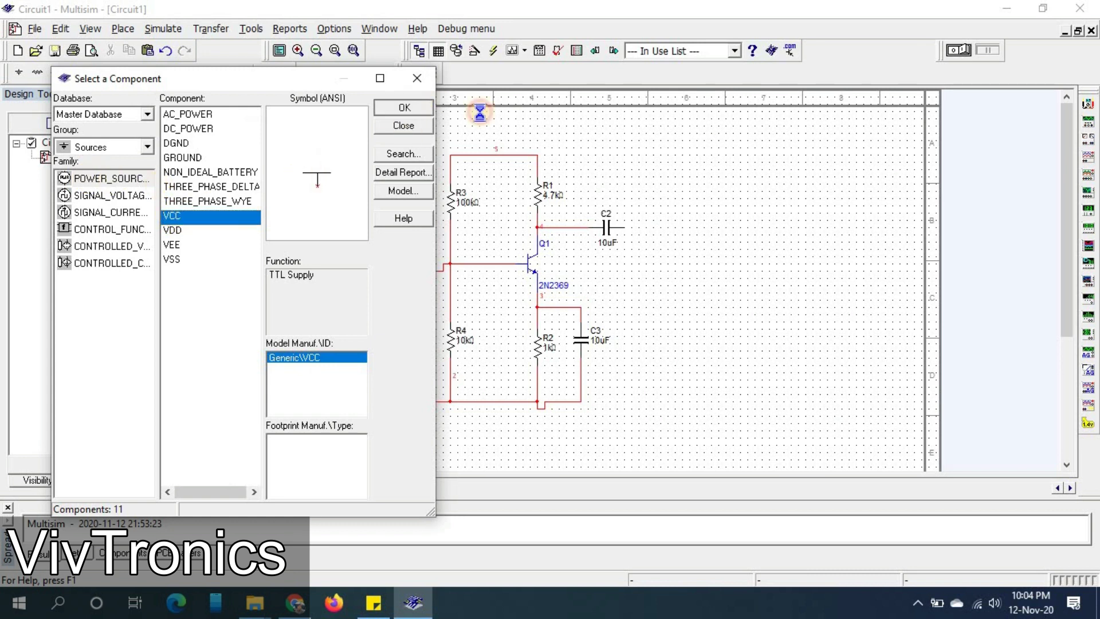
left_click(484, 133)
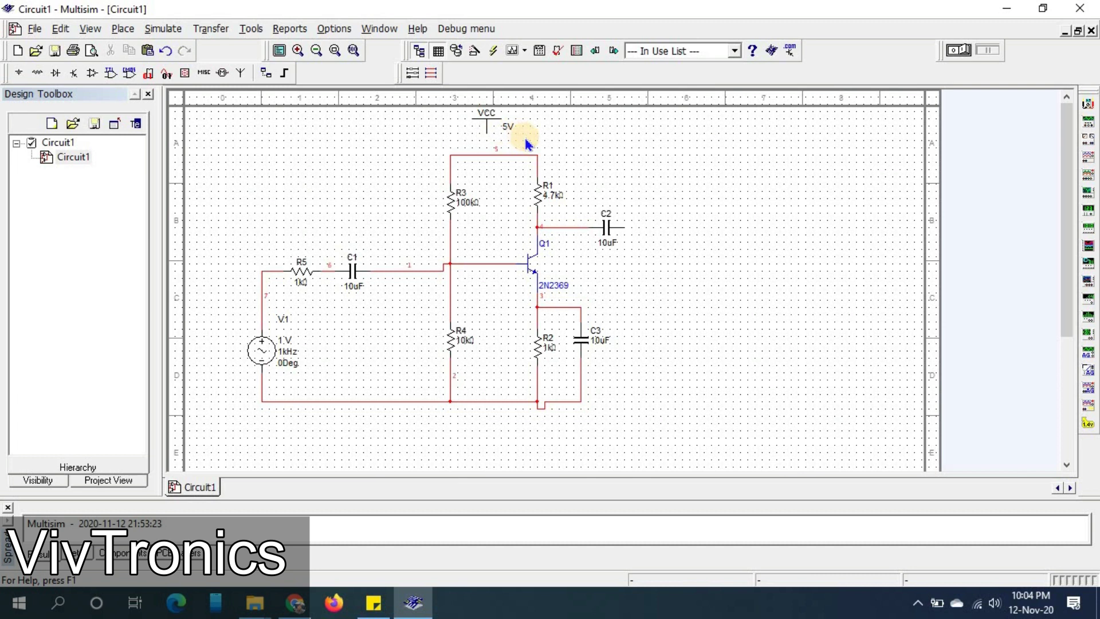
left_click(487, 133)
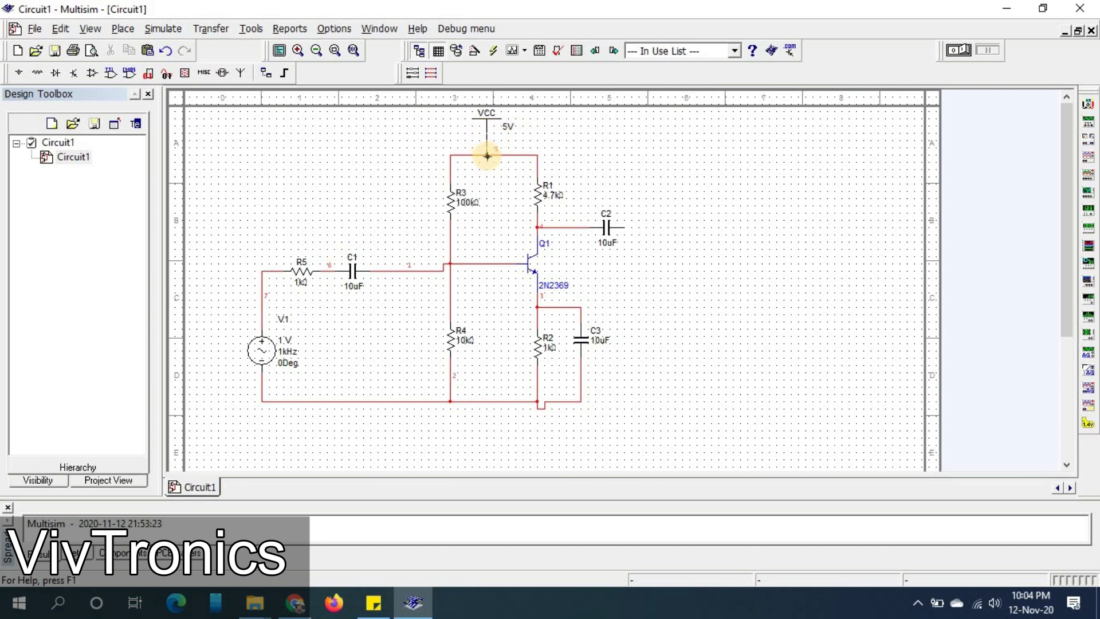
Step: Place a GROUND below the circuit and wire it to the common bottom wire between R4 and R2
left_click(17, 73)
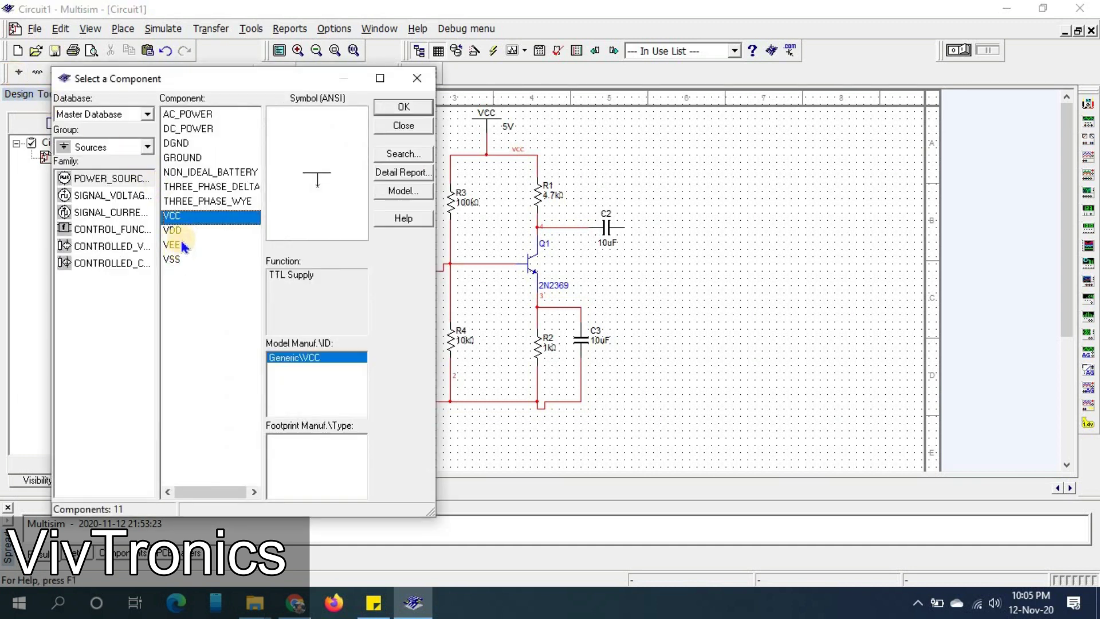
left_click(188, 156)
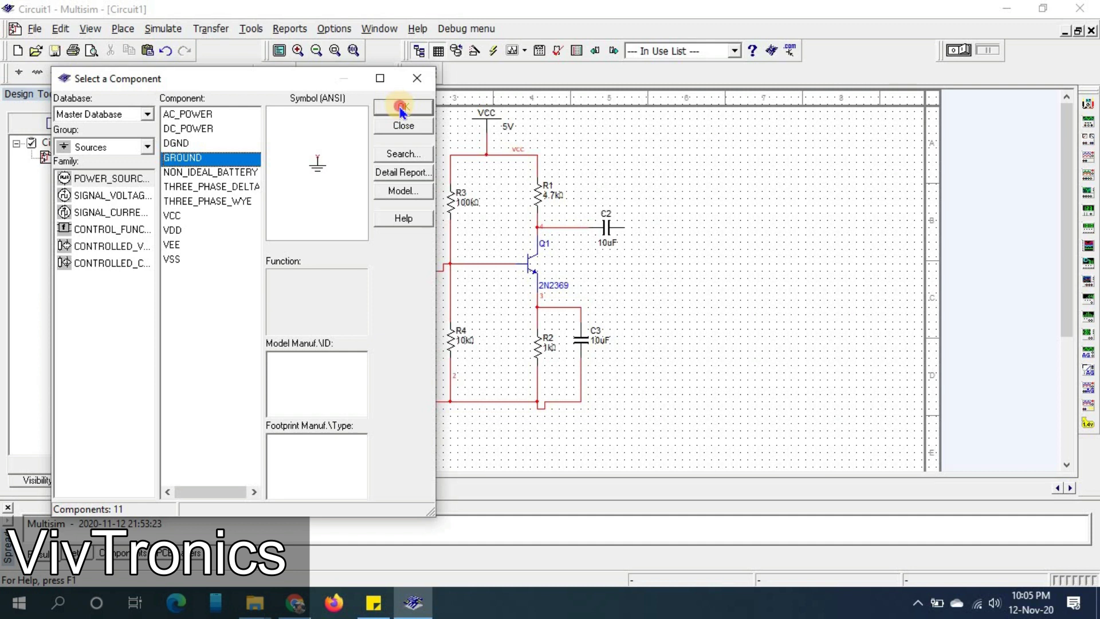
left_click(392, 107)
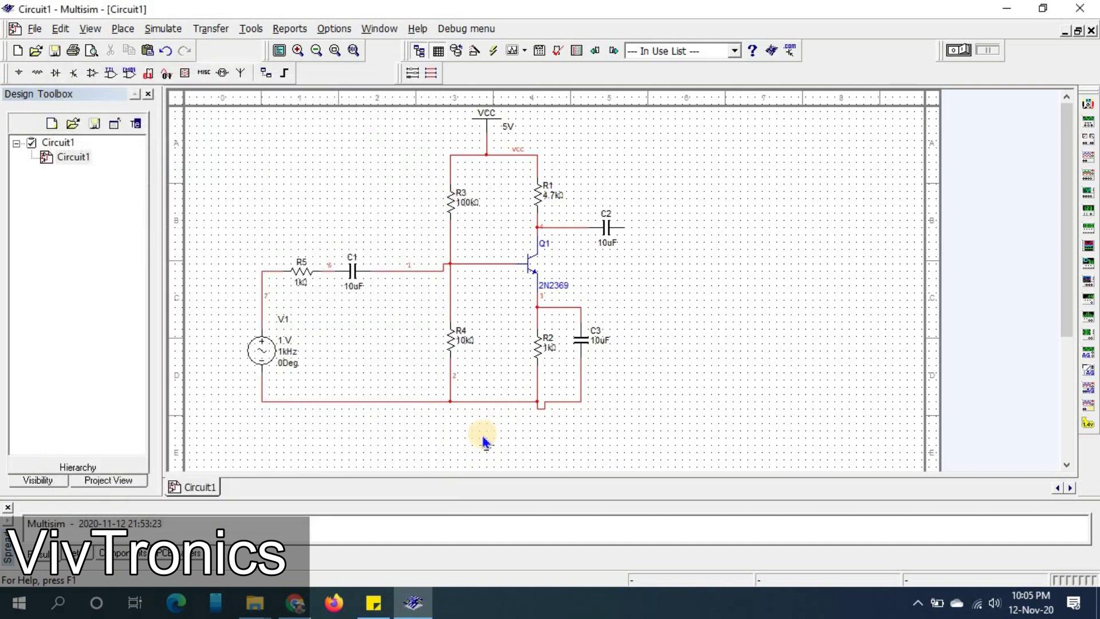
left_click(484, 436)
left_click_drag(485, 435, 484, 409)
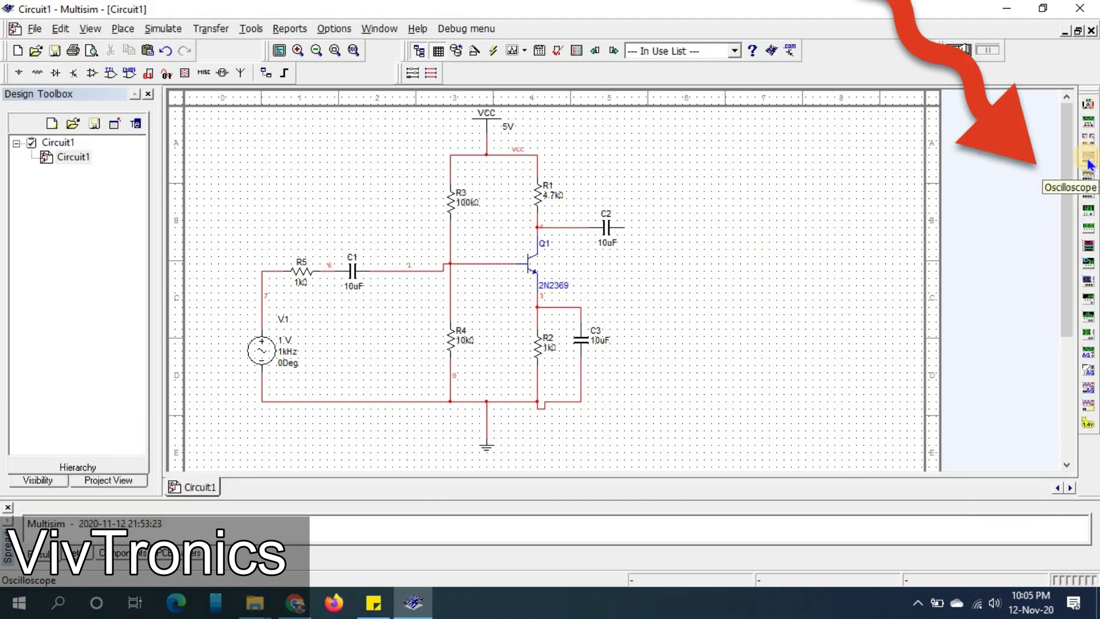
Step: Place an oscilloscope to the right of capacitor C2
left_click(1088, 165)
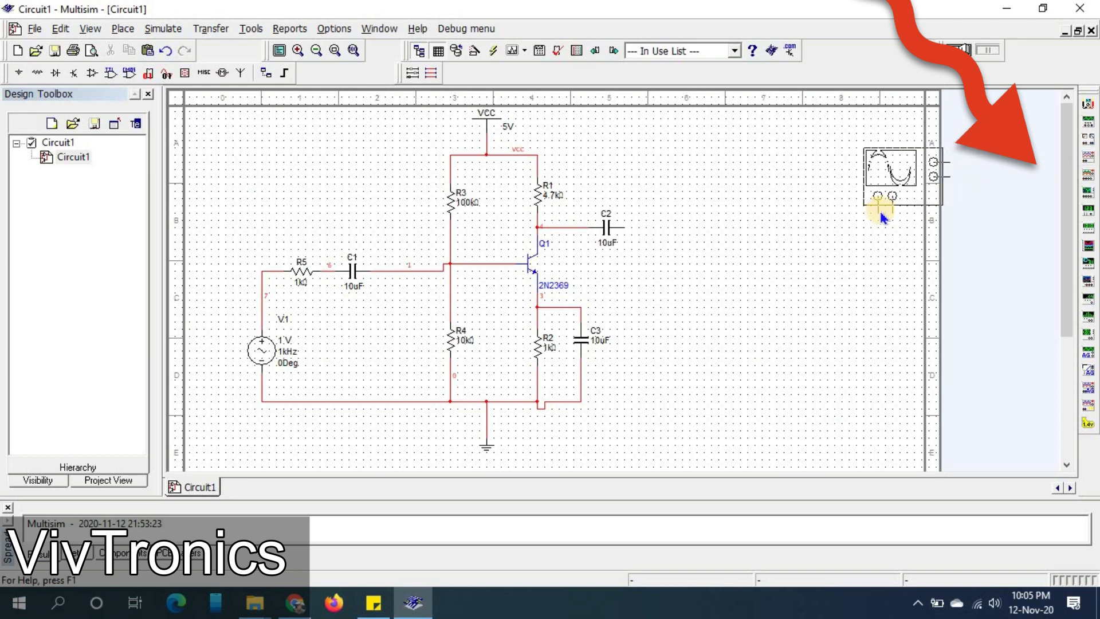
left_click(790, 230)
left_click(763, 228)
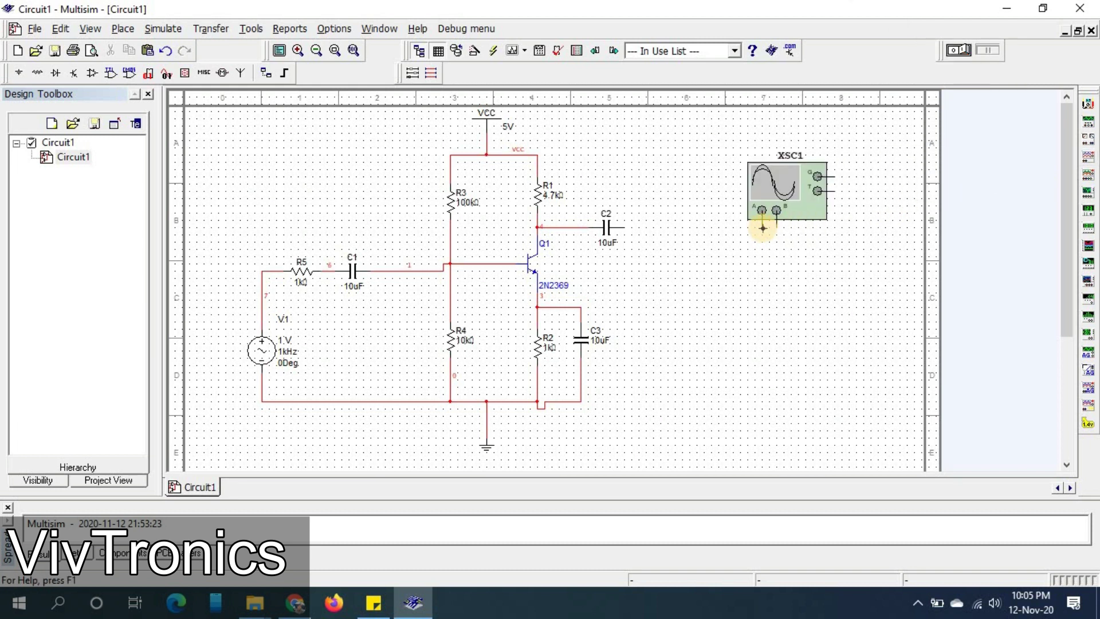
Step: Wire the oscilloscope's channel A to C2's free end and its G terminal to the common bottom wire at C3
left_click(763, 227)
left_click(625, 227)
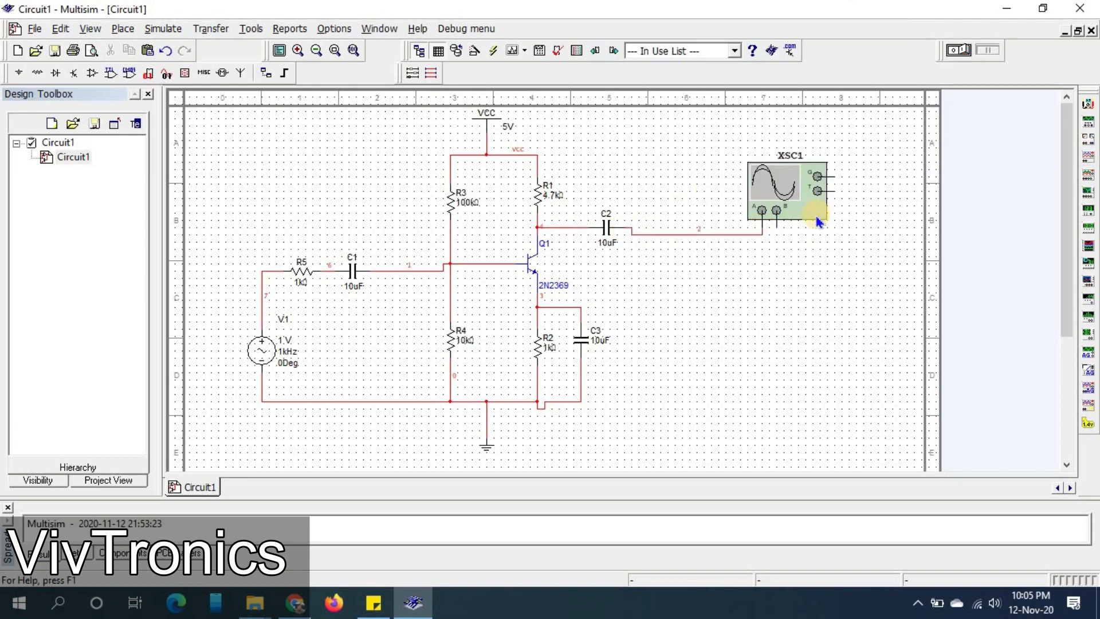
left_click(871, 401)
left_click(581, 401)
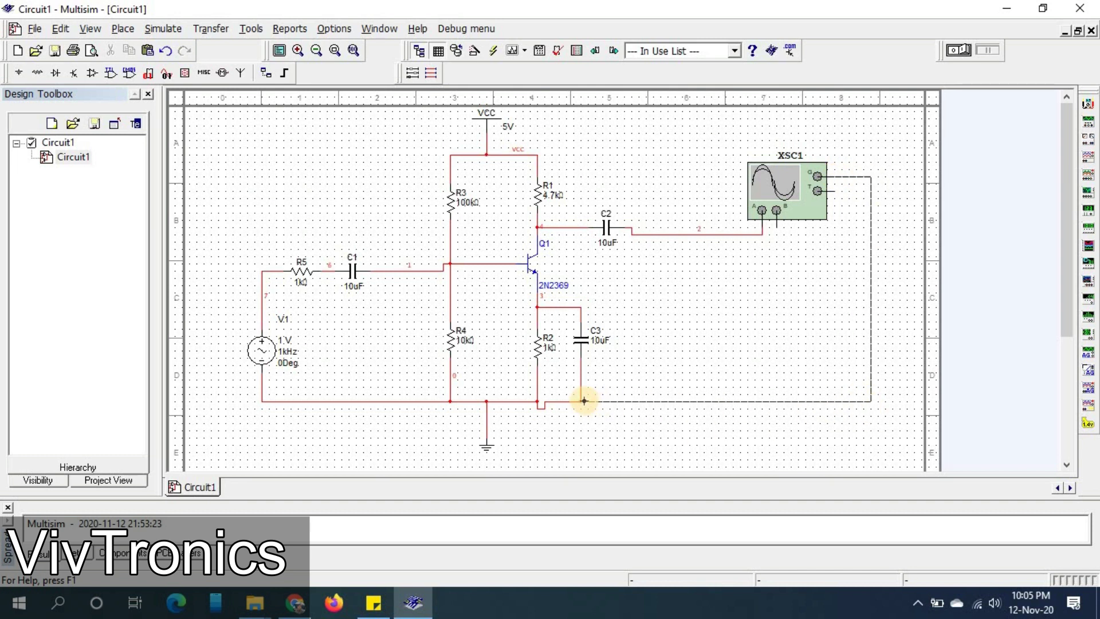
Step: Set the VCC supply to 12 V and the peak voltage of AC source V1 to 5 mV
double_click(486, 114)
type("12")
key("Return")
double_click(262, 349)
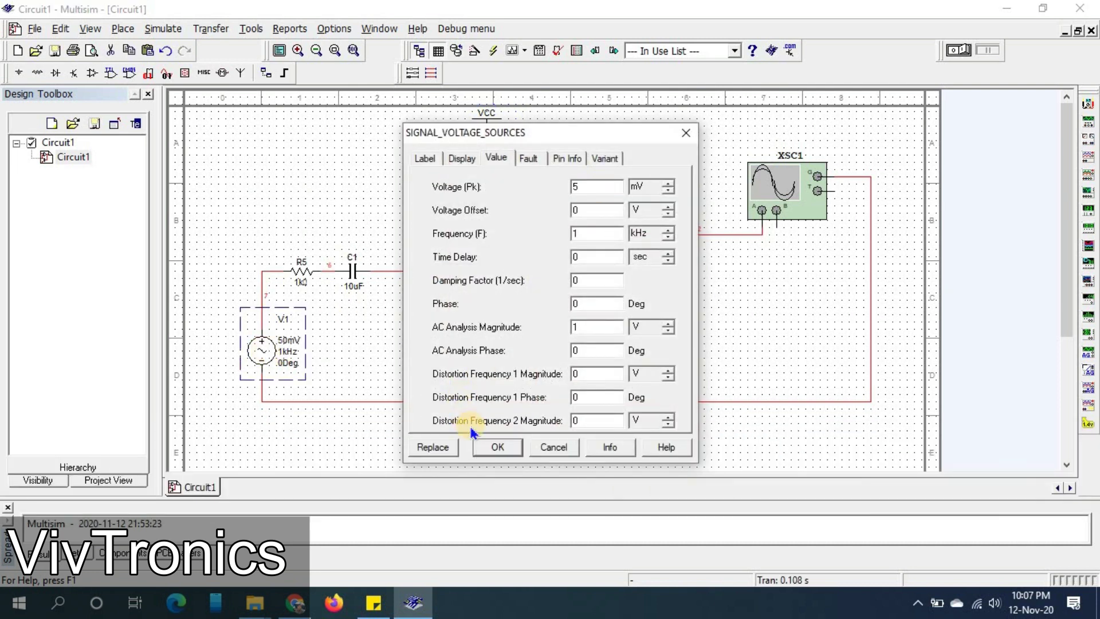
left_click(494, 447)
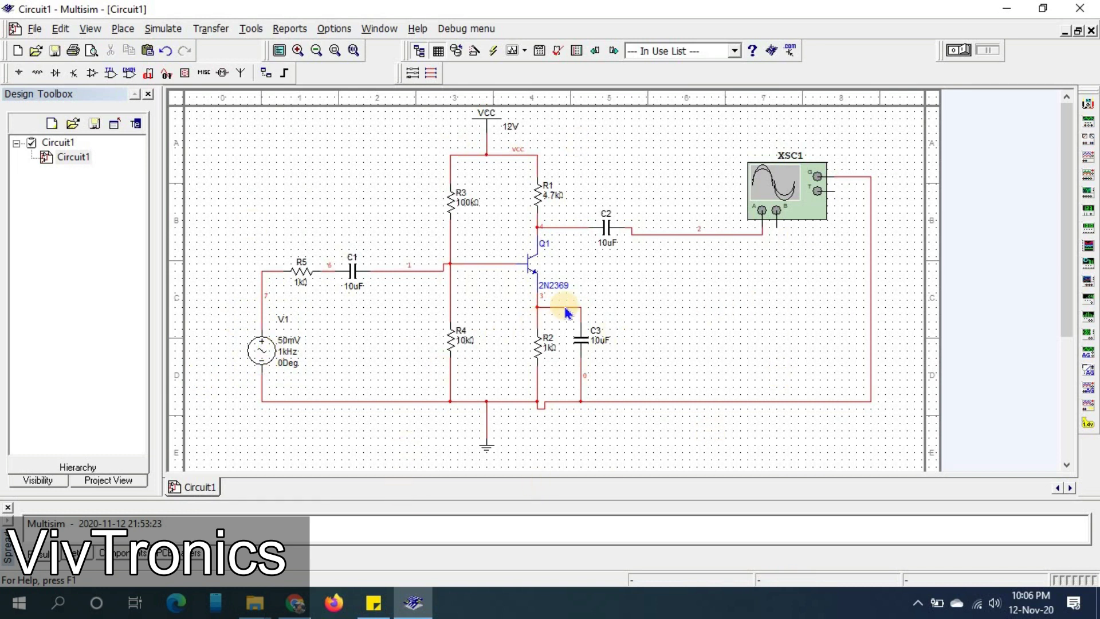
Step: Run the simulation and open the display of oscilloscope XSC1 with a timebase of 2 ms/Div
left_click(970, 51)
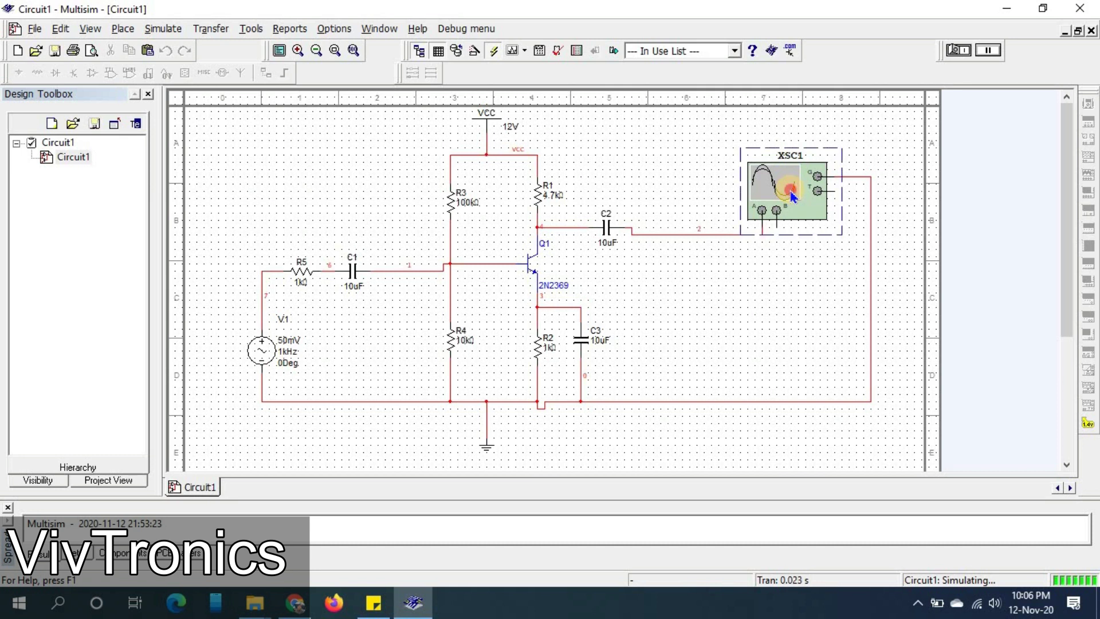
double_click(793, 197)
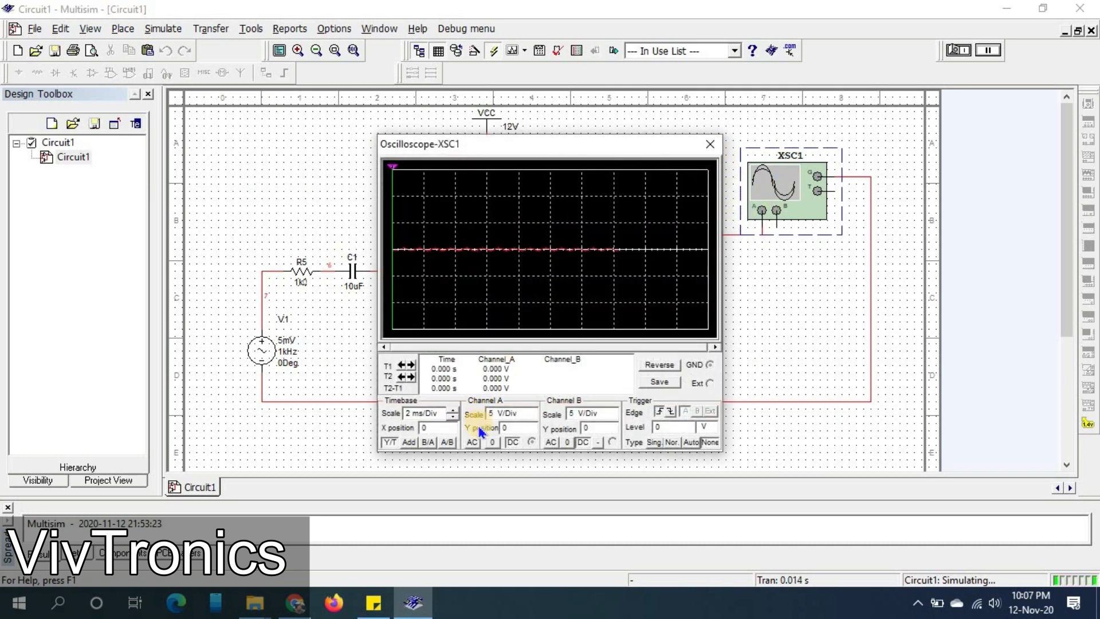
left_click(427, 413)
left_click(452, 416)
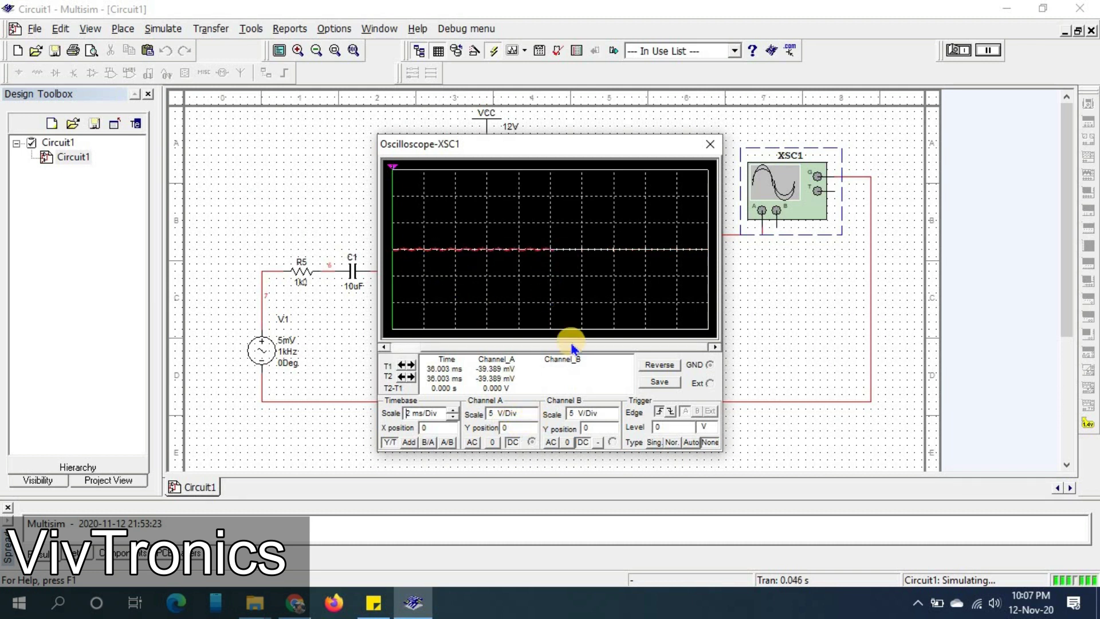
Step: Set the oscilloscope's channel A scale to 200 mV/Div
left_click(531, 418)
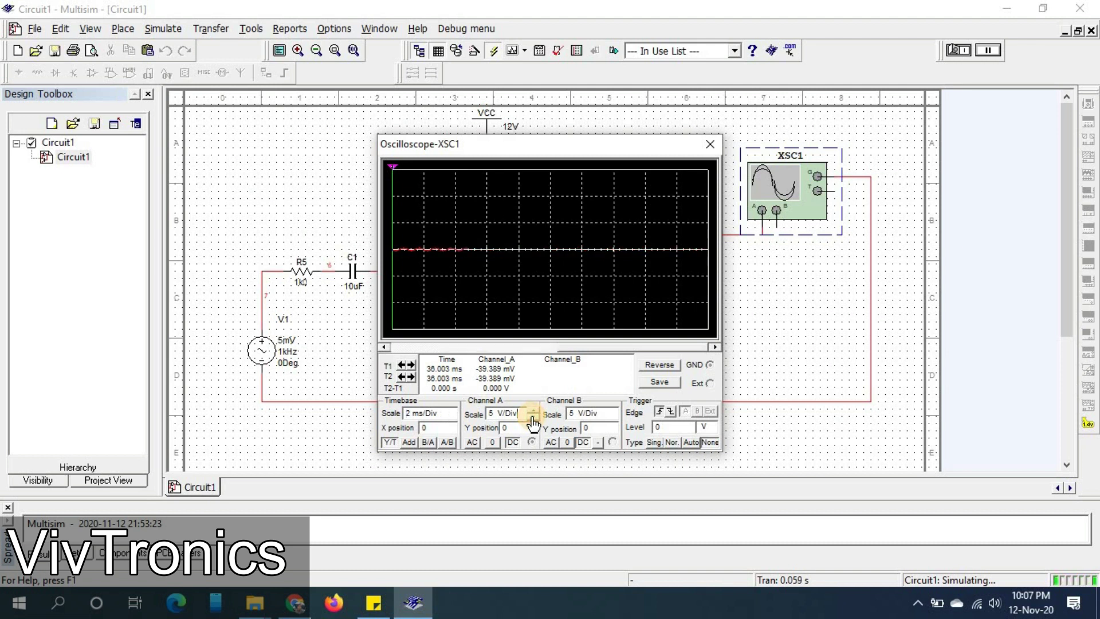
left_click(532, 416)
left_click(532, 416)
left_click(532, 416)
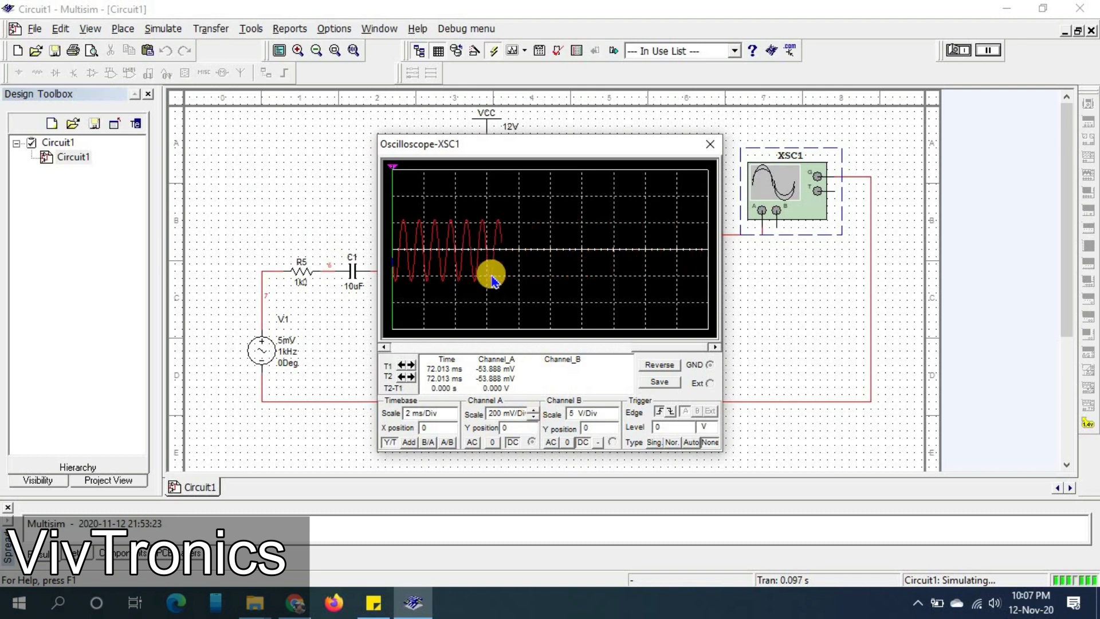
Step: Pause the simulation and move the oscilloscope window clear of the AC source and input stage
mouse_move(549, 146)
left_mouse_down()
mouse_move(218, 148)
mouse_move(284, 145)
left_mouse_up()
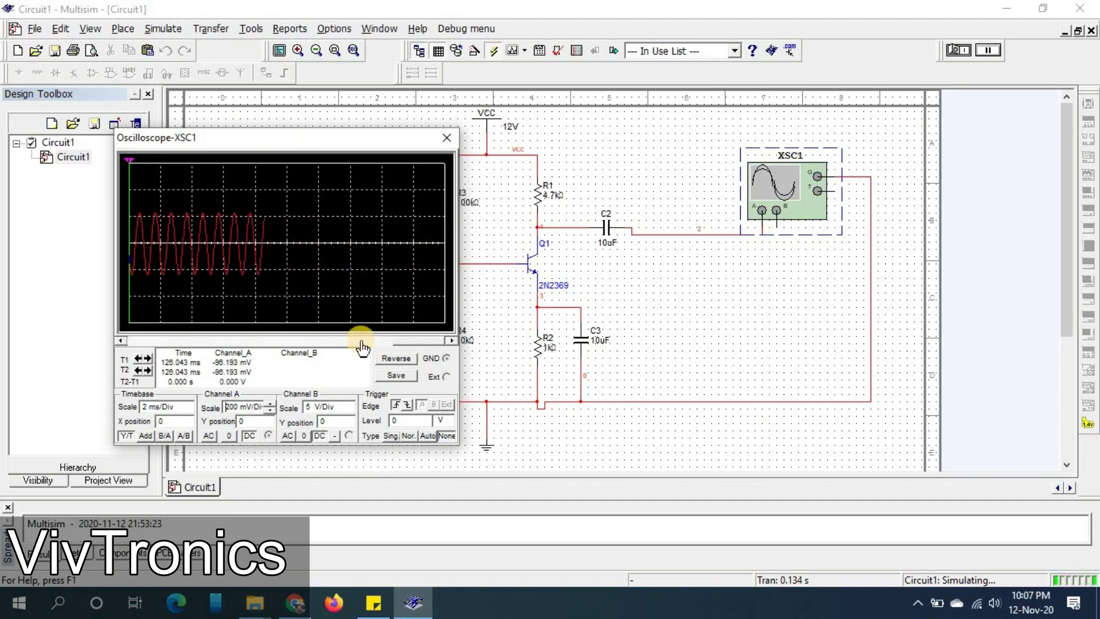
left_click(990, 50)
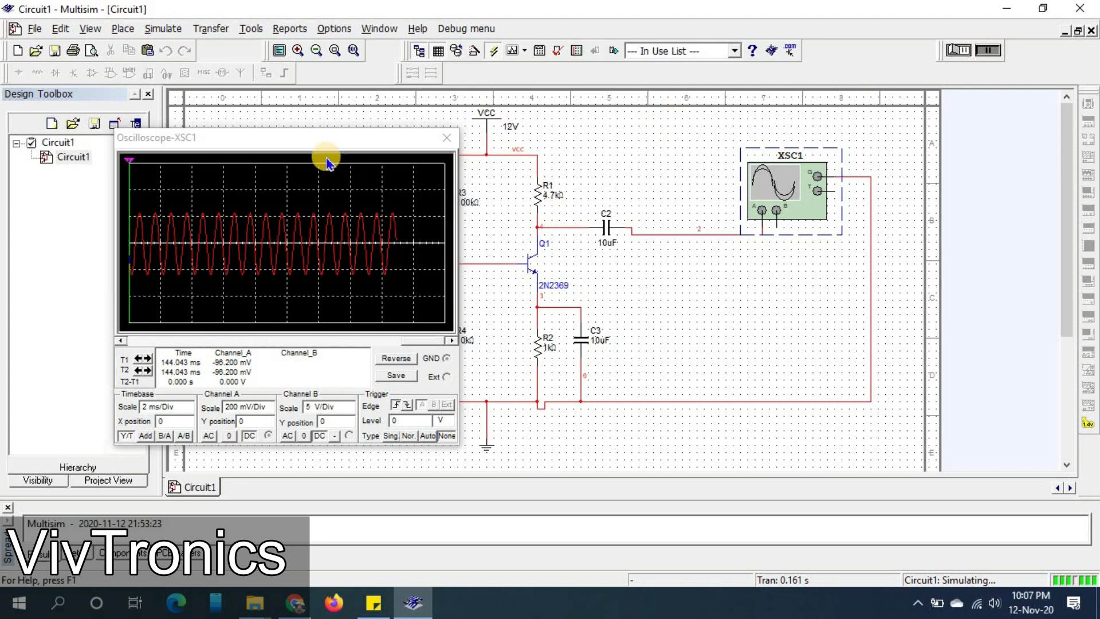
left_click_drag(392, 138, 803, 80)
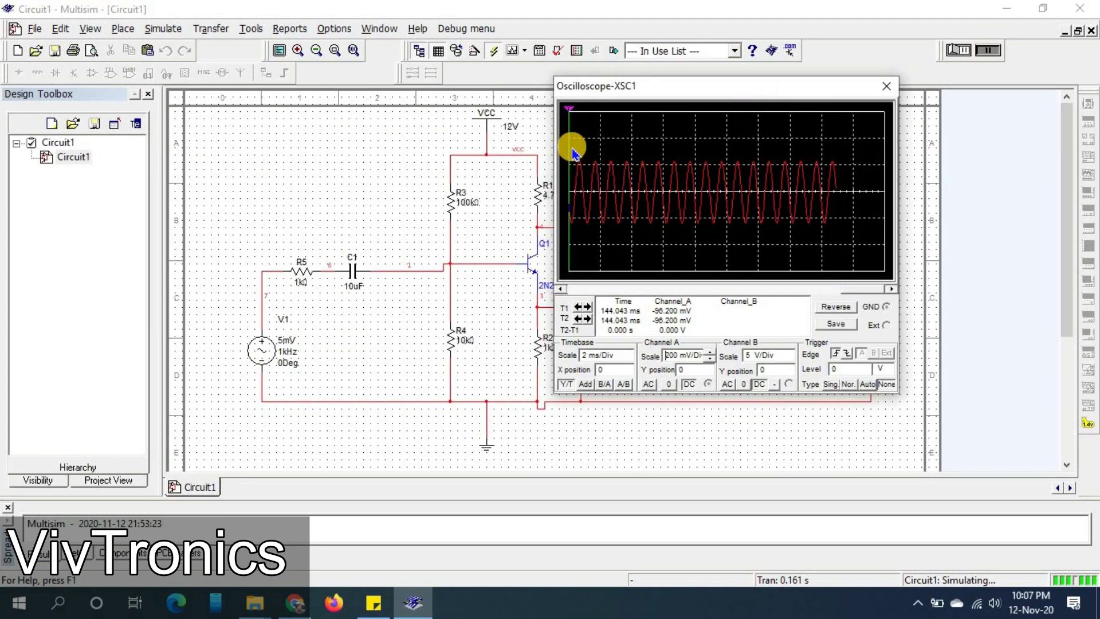
Step: Measure the output's peak-to-peak voltage on channel A with one cursor on a crest and the other on a trough
left_click_drag(571, 113, 642, 115)
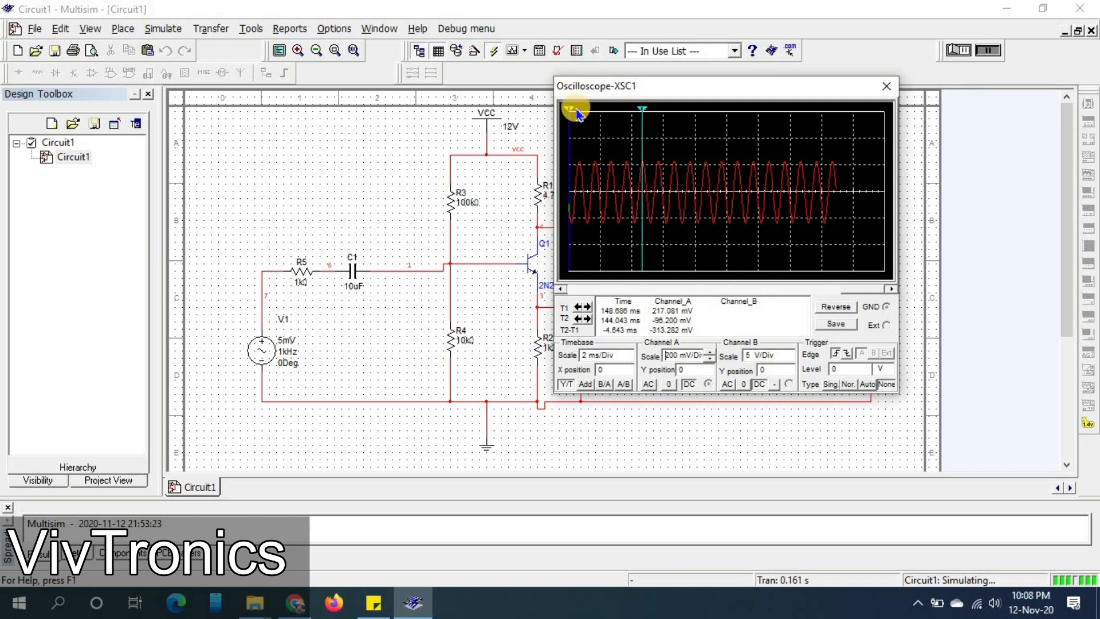
left_click_drag(572, 114, 620, 115)
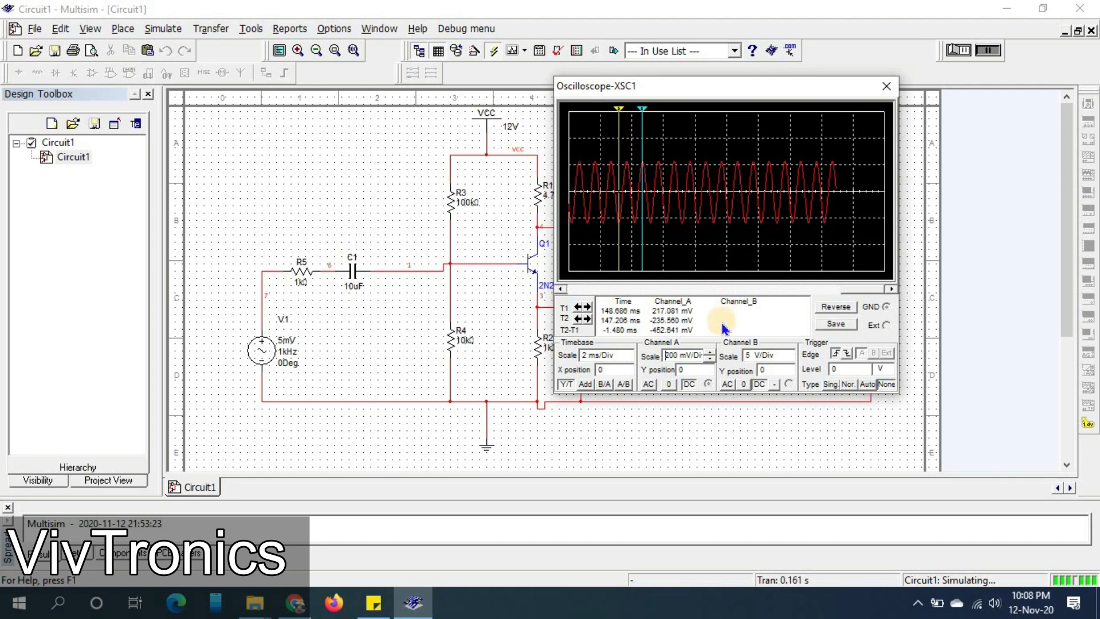
left_click(677, 359)
left_click(625, 359)
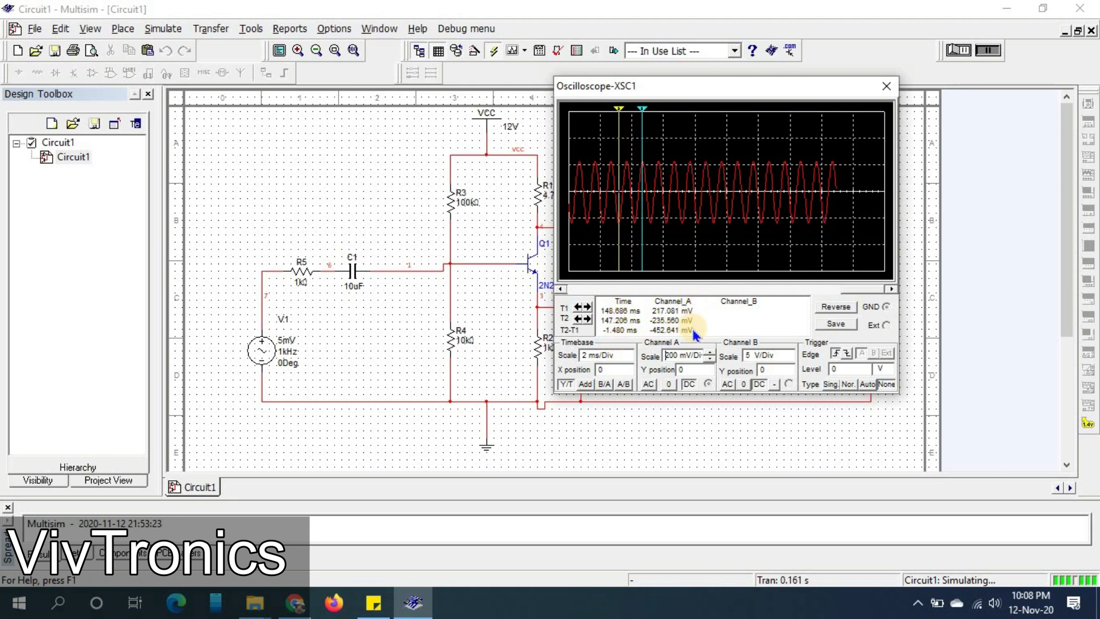
left_click_drag(618, 109, 667, 109)
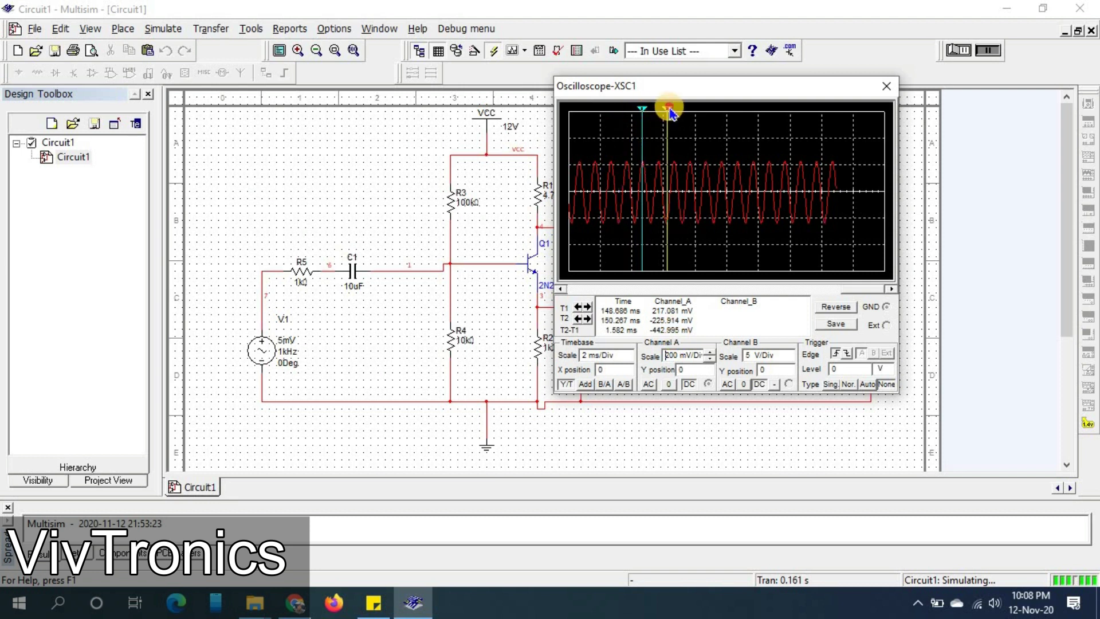
left_click_drag(668, 109, 618, 109)
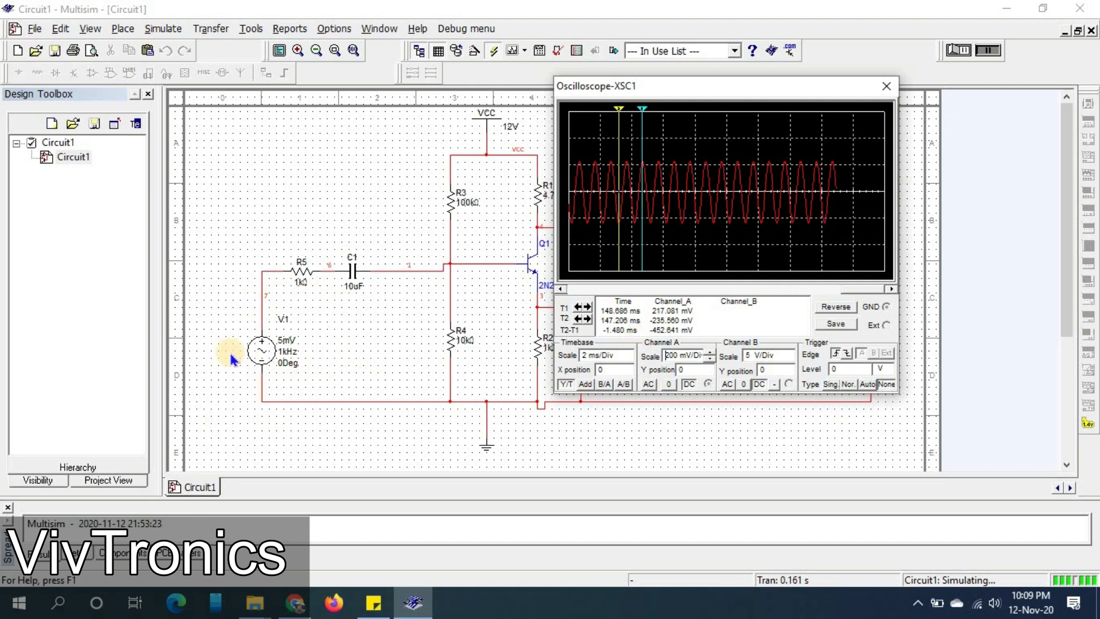
Step: Close the oscilloscope display and stop the simulation
left_click(886, 86)
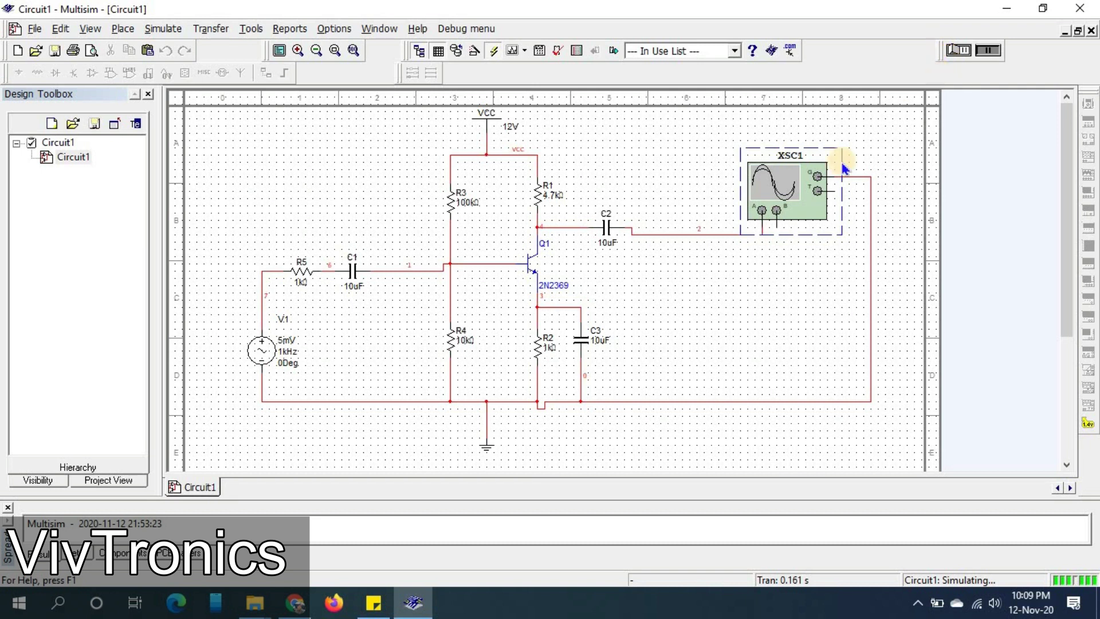
left_click(953, 53)
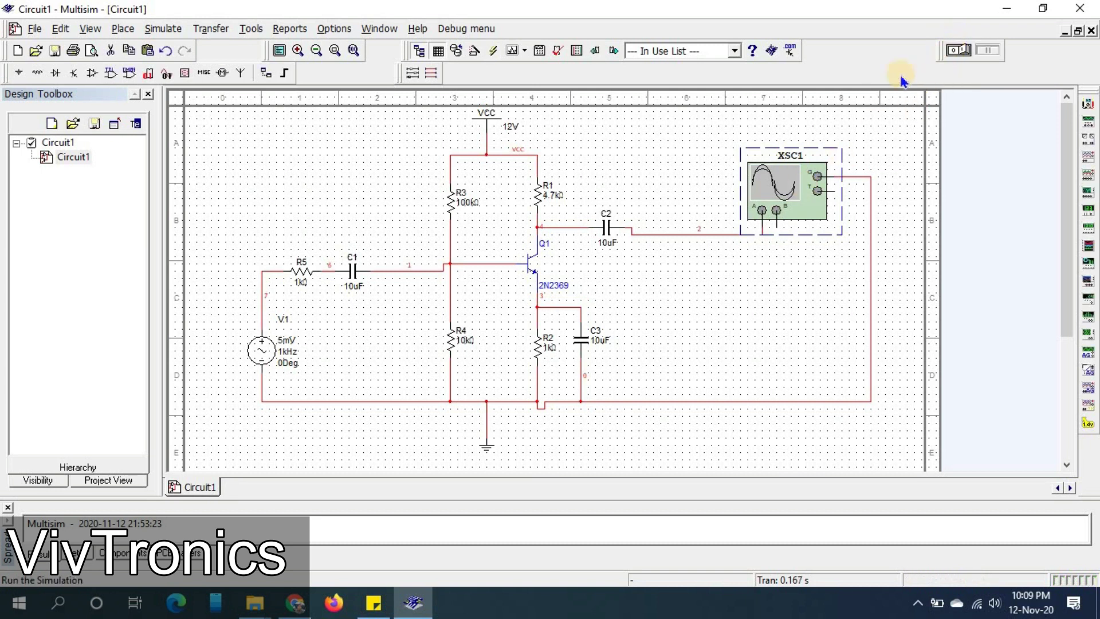
Step: Open the AC Analysis settings and set the stop frequency to 100 MHz
left_click(163, 30)
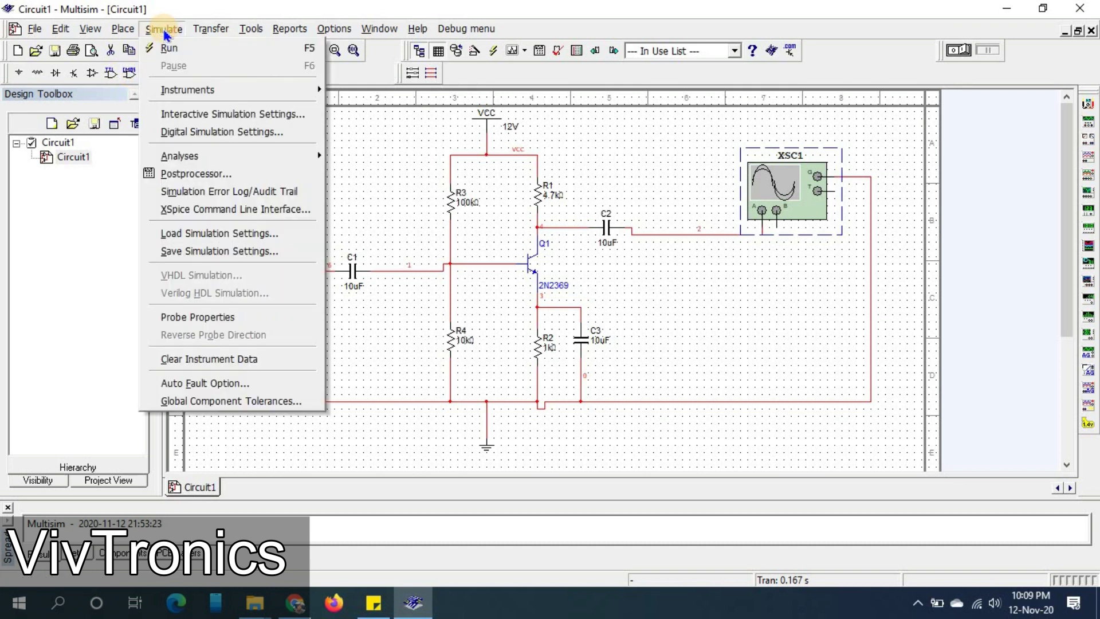
mouse_move(184, 155)
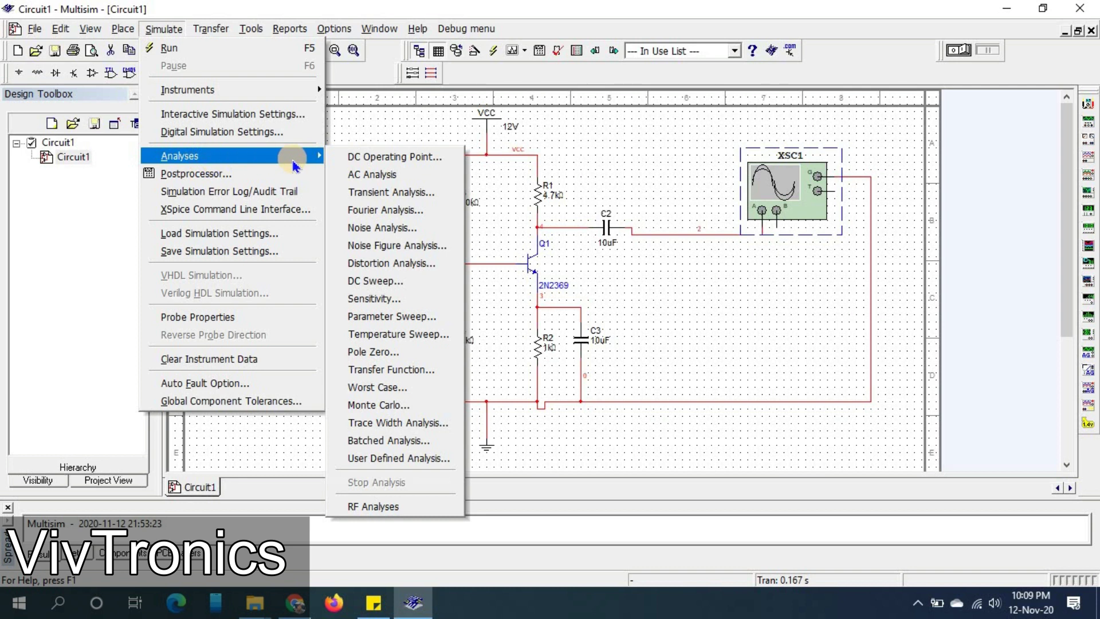
left_click(371, 174)
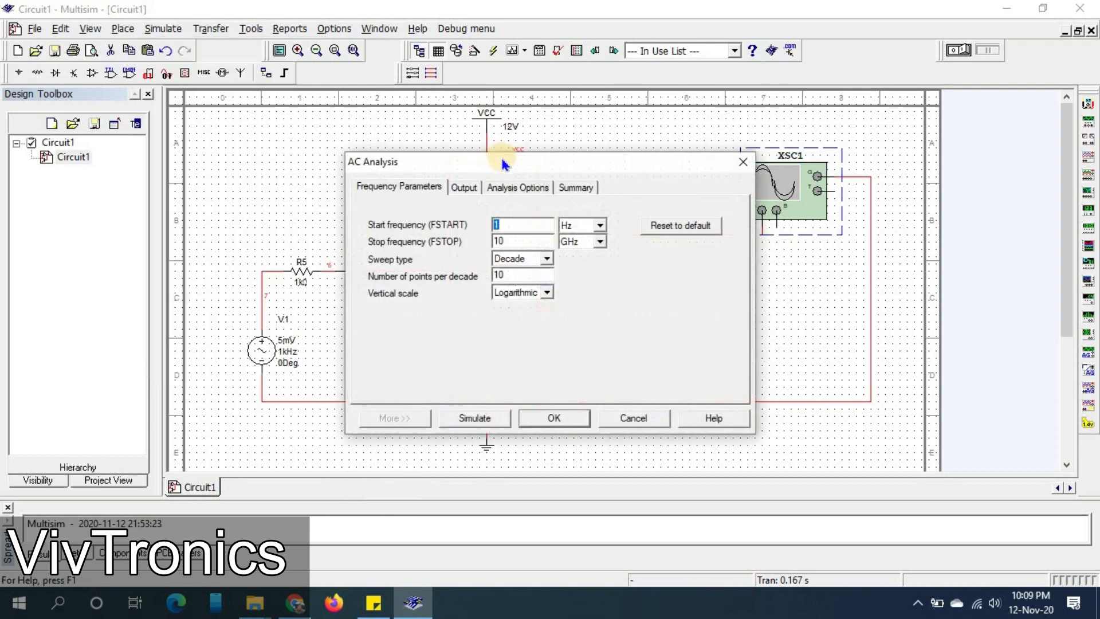
left_click_drag(504, 163, 272, 153)
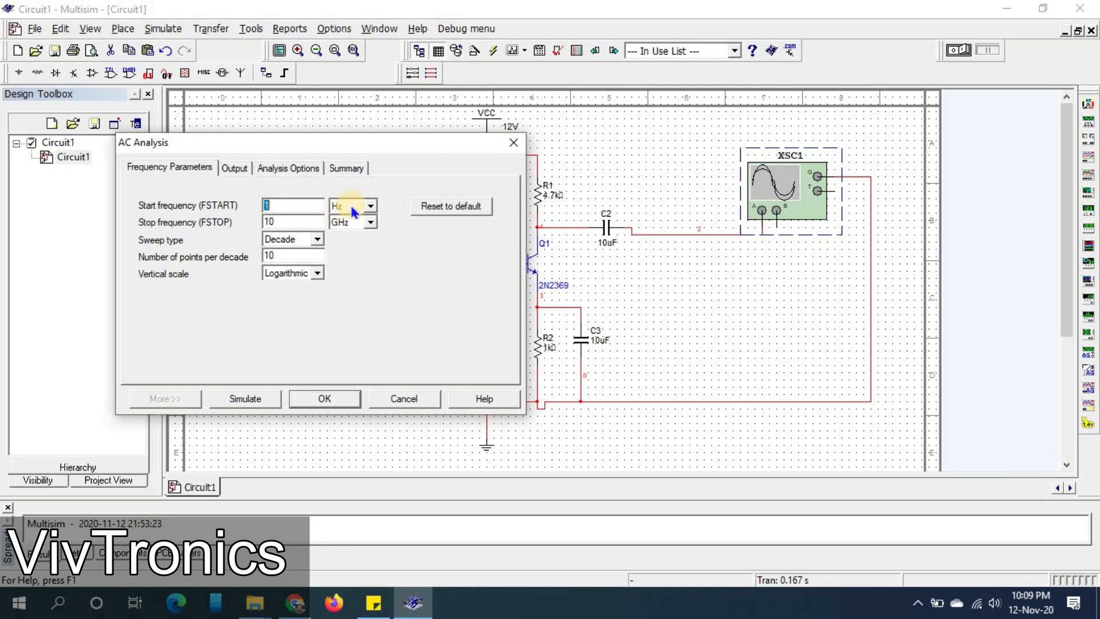
left_click(286, 222)
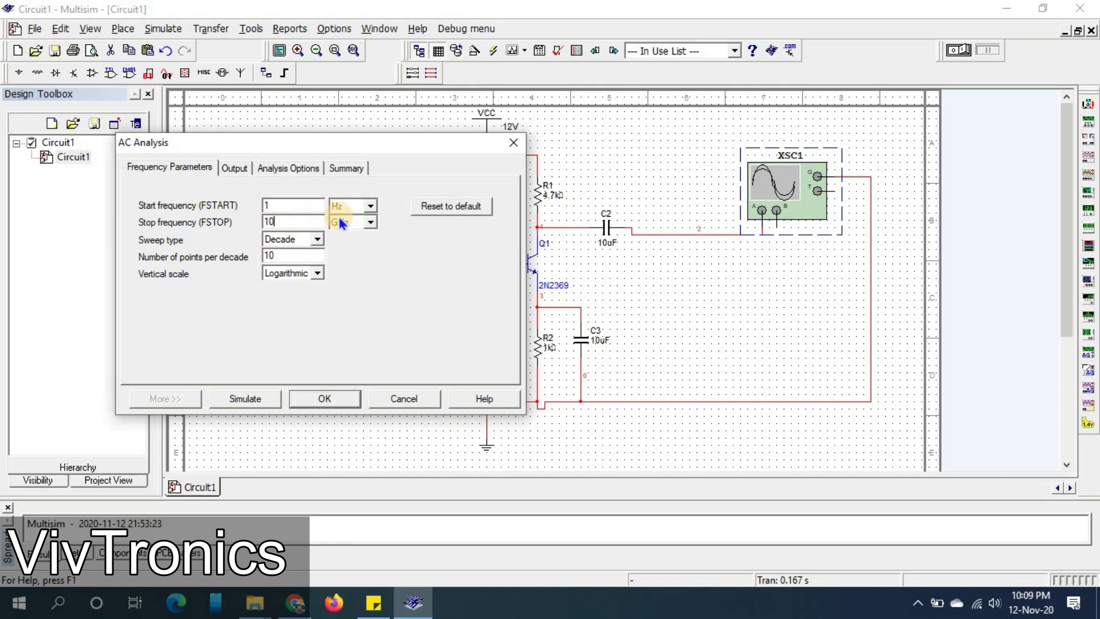
type("0")
left_click(370, 222)
left_click(354, 247)
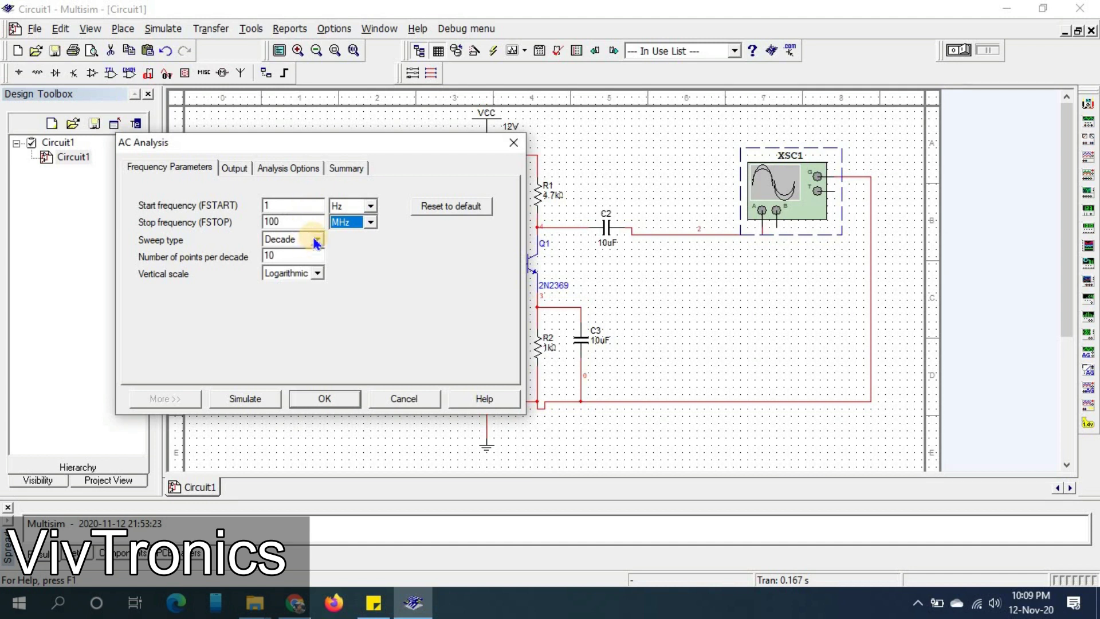
Step: Set the AC analysis vertical scale to Decibel and move the settings dialog clear of the transistor
left_click(289, 257)
left_click(317, 273)
left_click(298, 308)
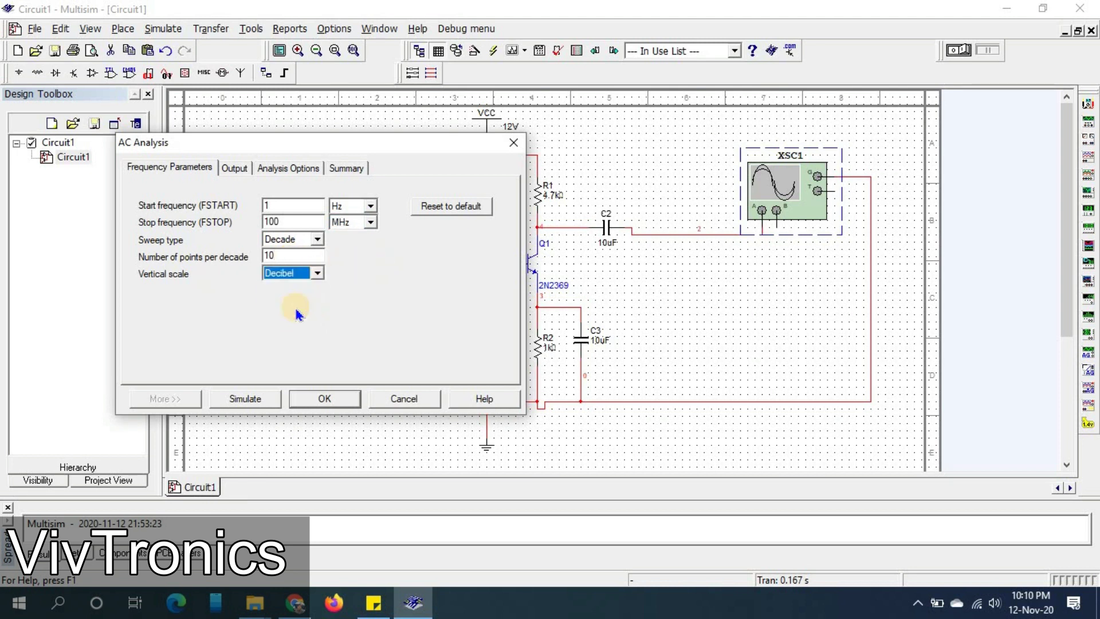
left_click_drag(368, 139, 341, 135)
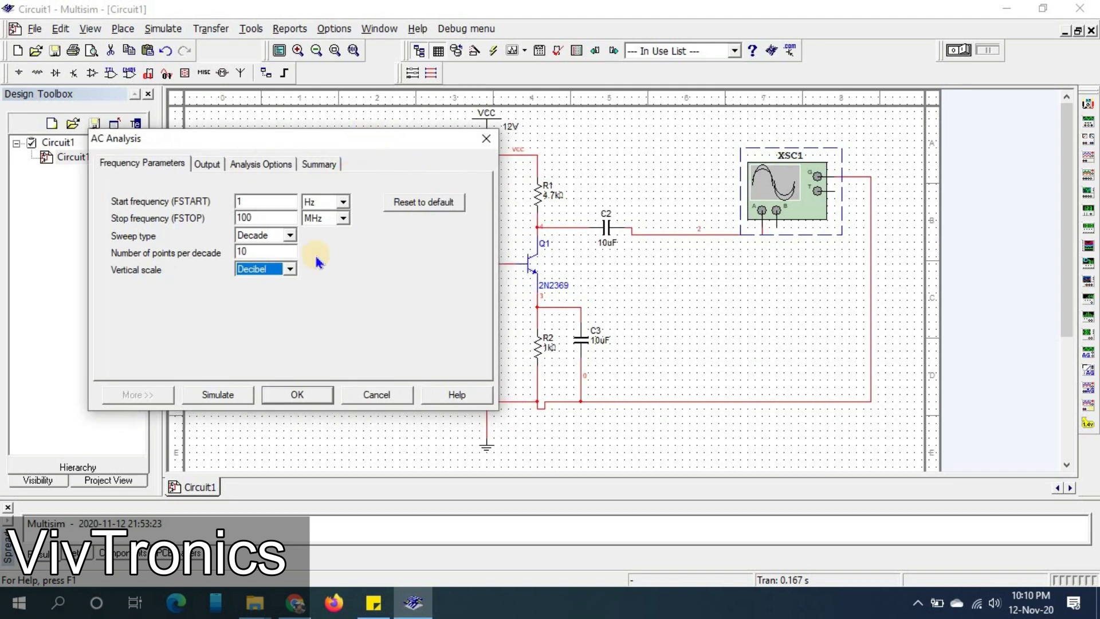
Step: Replace output variable $1 with $2, the node after C2, as the variable selected for the AC analysis
left_click(208, 165)
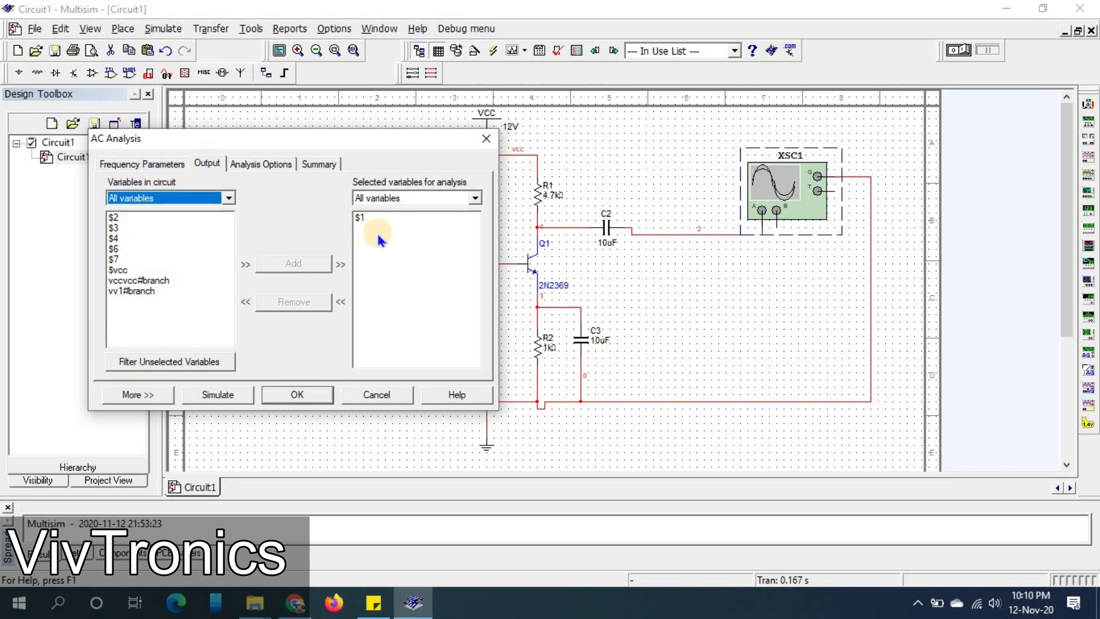
left_click(363, 220)
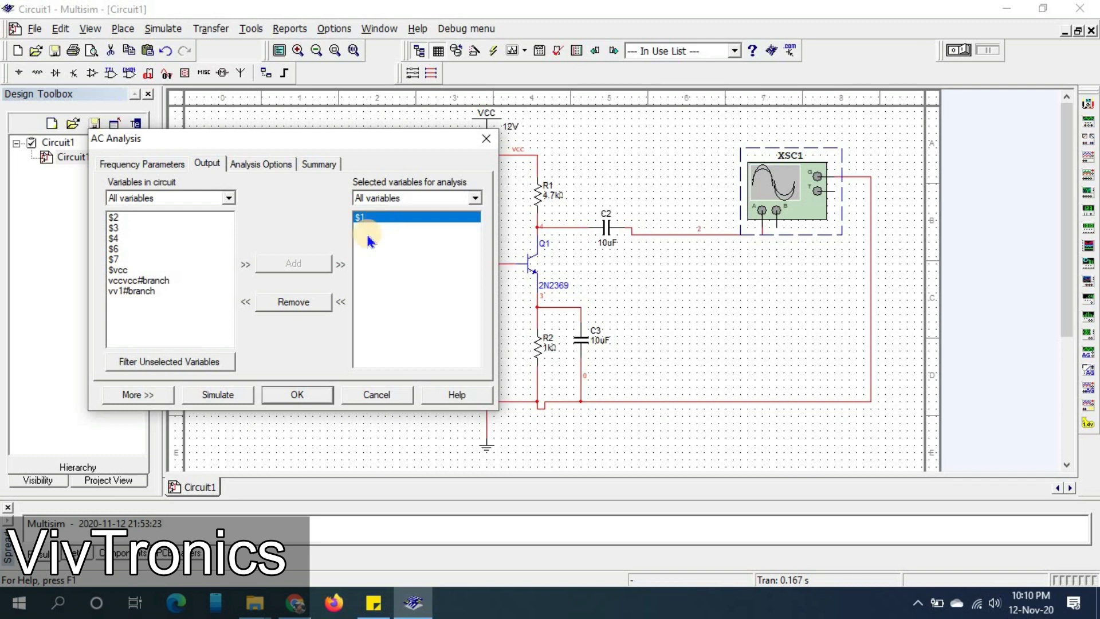
left_click(299, 306)
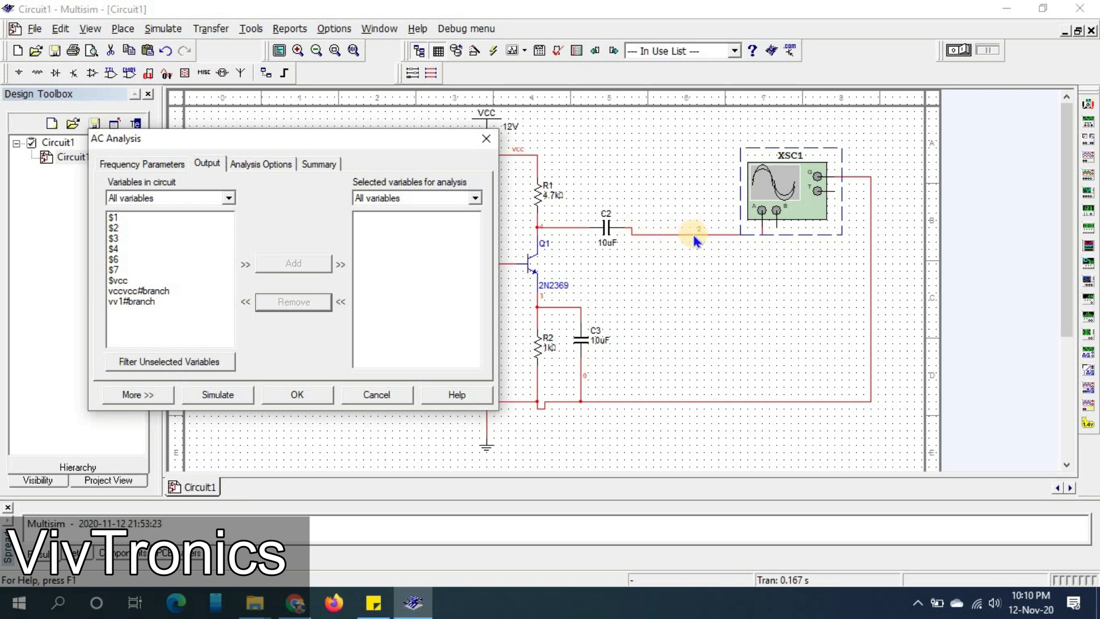
left_click(113, 227)
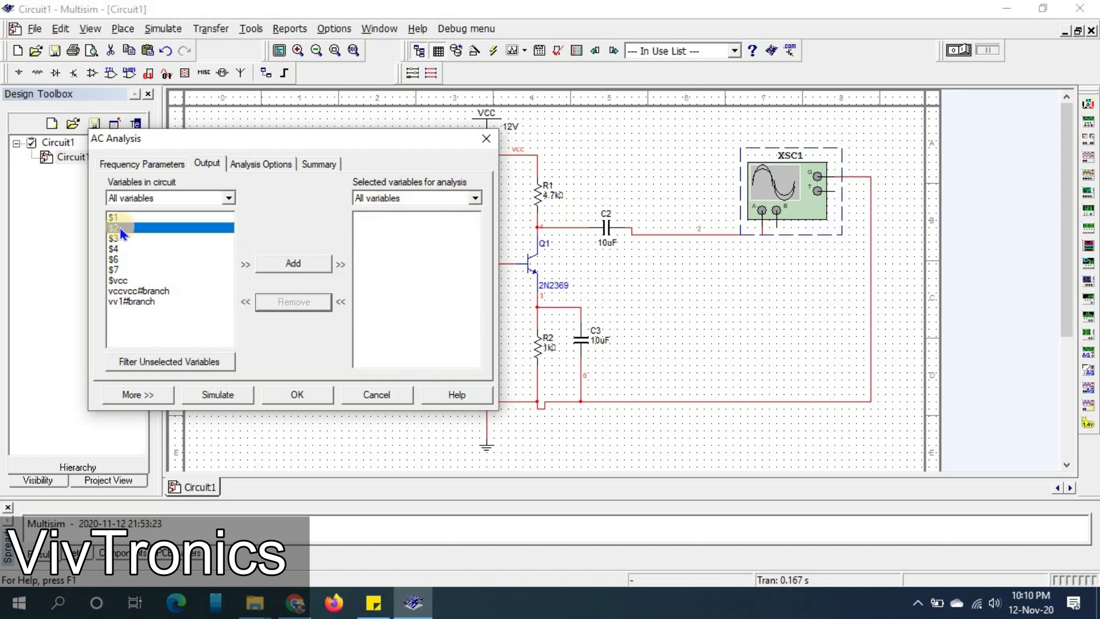
left_click(298, 265)
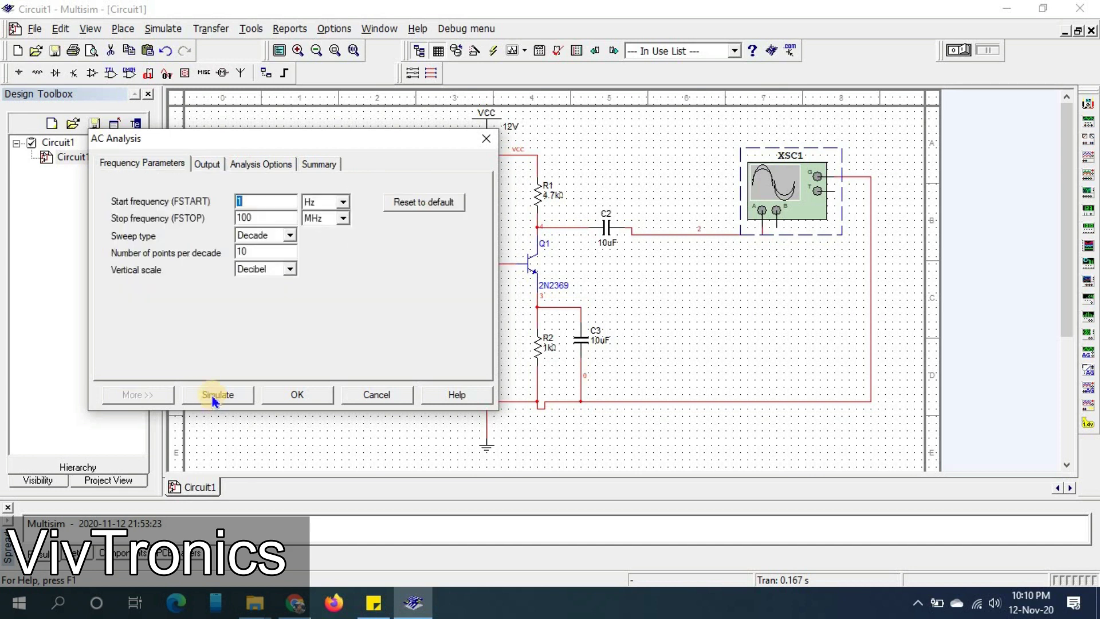
Step: Run the AC analysis, maximize its graph window, and remove the phase plot so only the magnitude plot is displayed
left_click(212, 398)
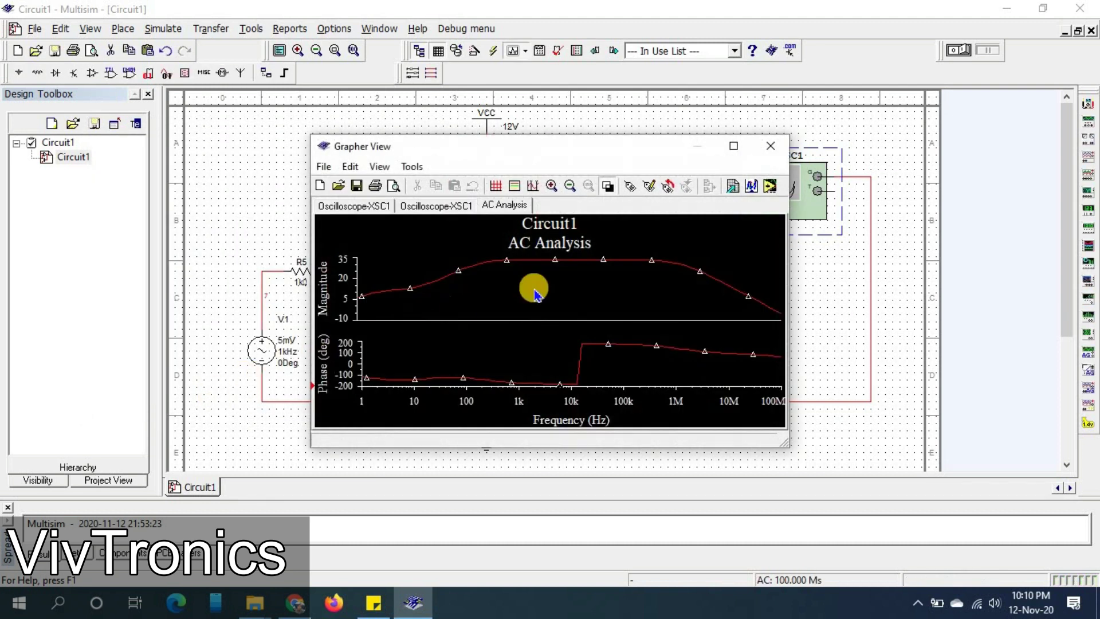
left_click(733, 145)
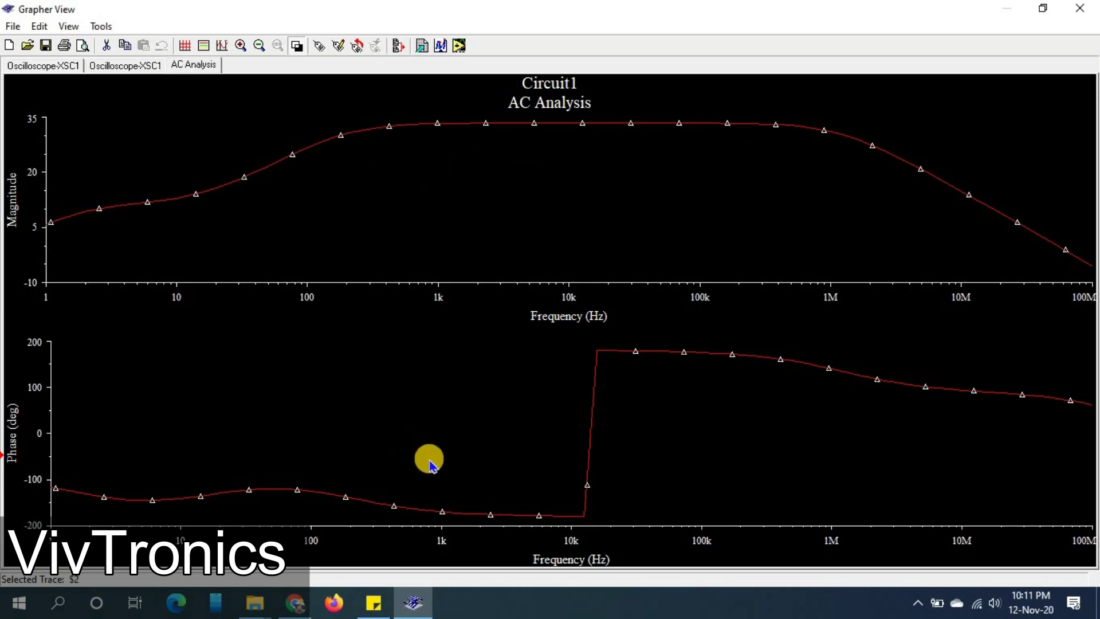
right_click(460, 481)
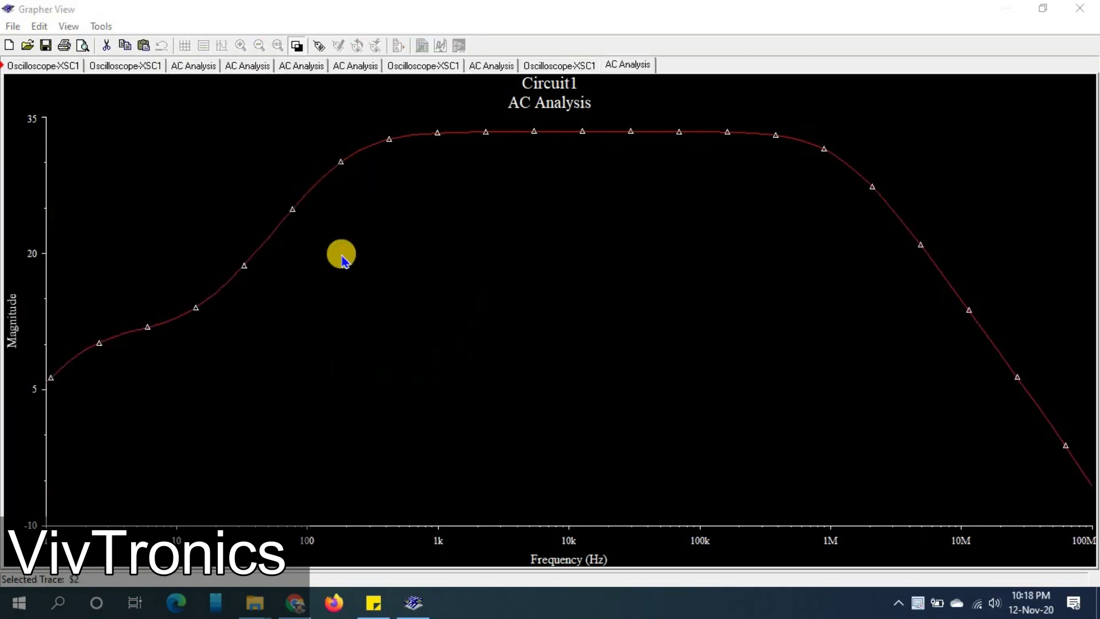
left_click(455, 154)
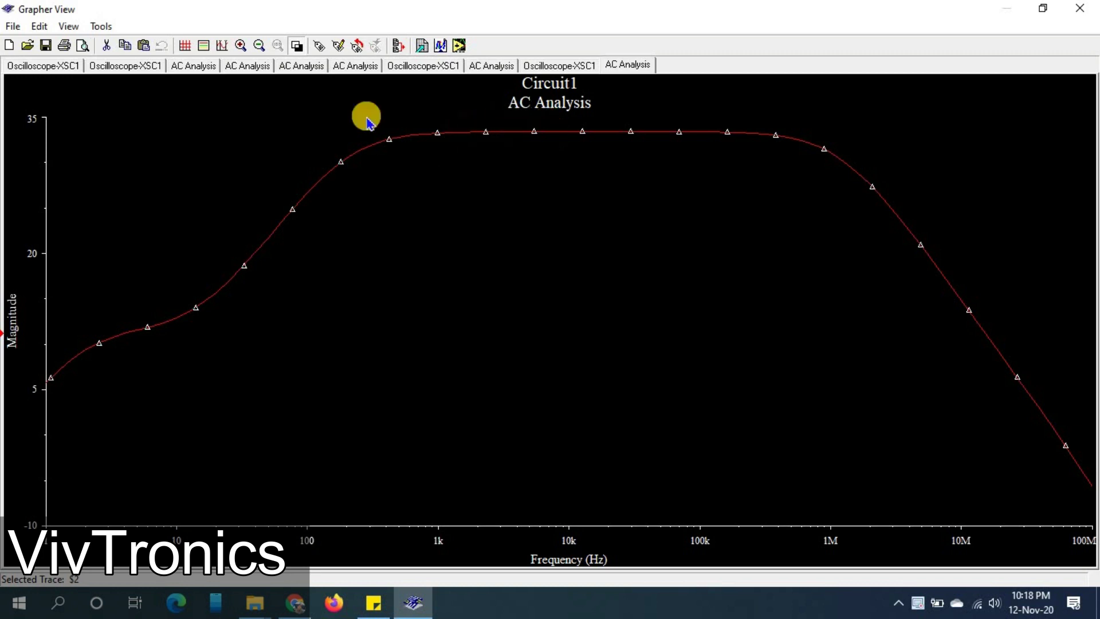
Step: Show the graph cursors and place them on the flat midband of the magnitude curve, at about 9 kHz and 44 kHz, to read the gain
left_click(221, 46)
left_click_drag(98, 127, 503, 118)
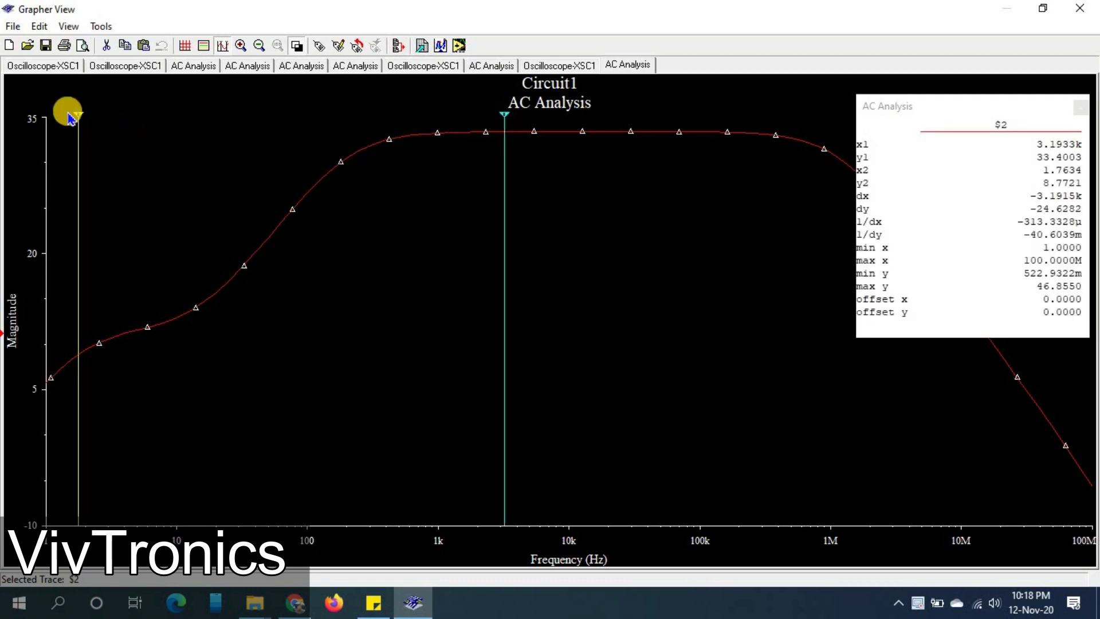
left_click_drag(76, 115, 86, 116)
left_click_drag(155, 116, 620, 117)
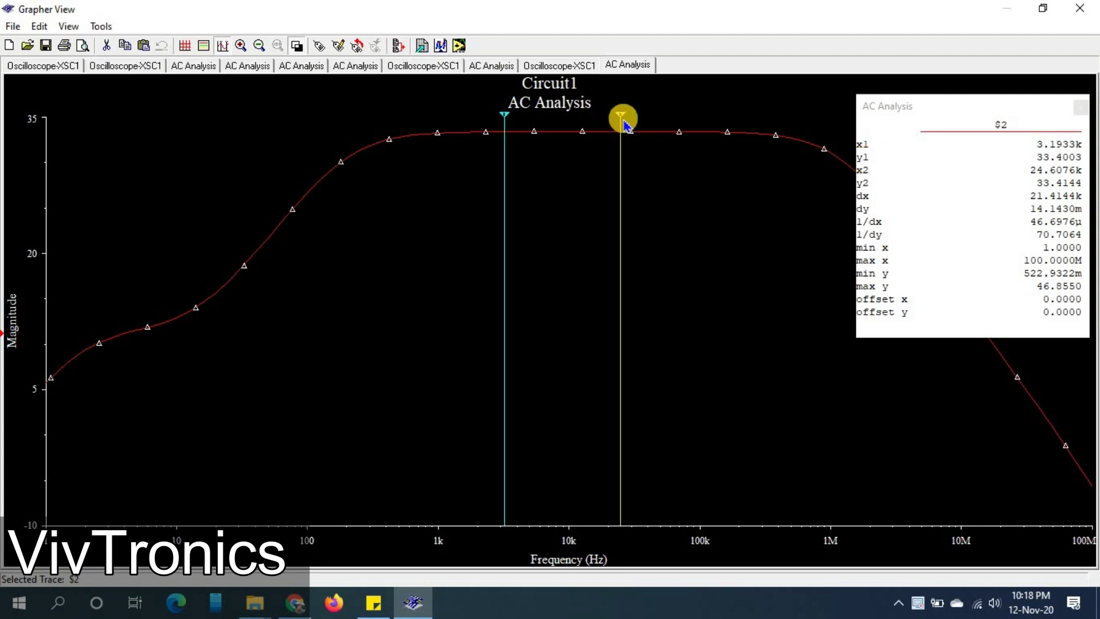
left_click_drag(620, 118, 653, 118)
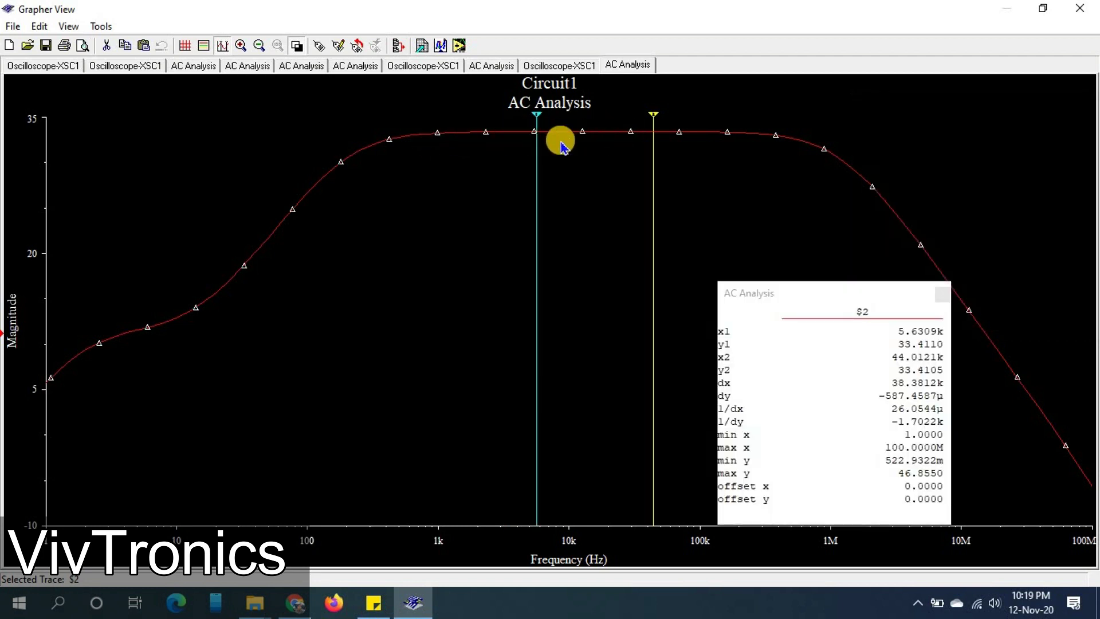
left_click_drag(537, 119, 563, 121)
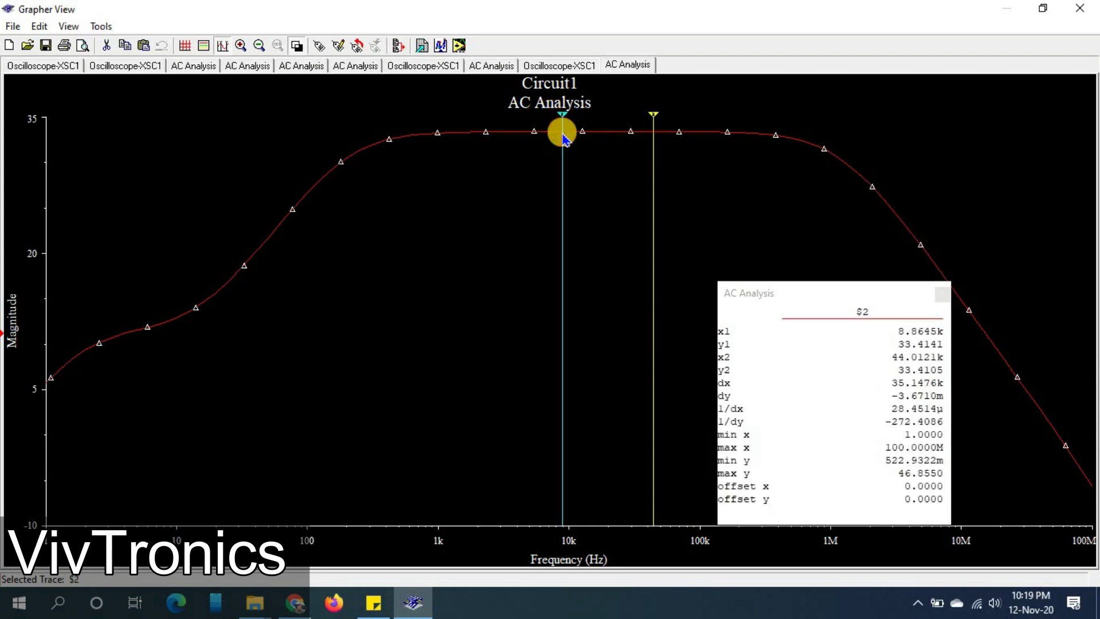
left_click_drag(790, 290, 779, 220)
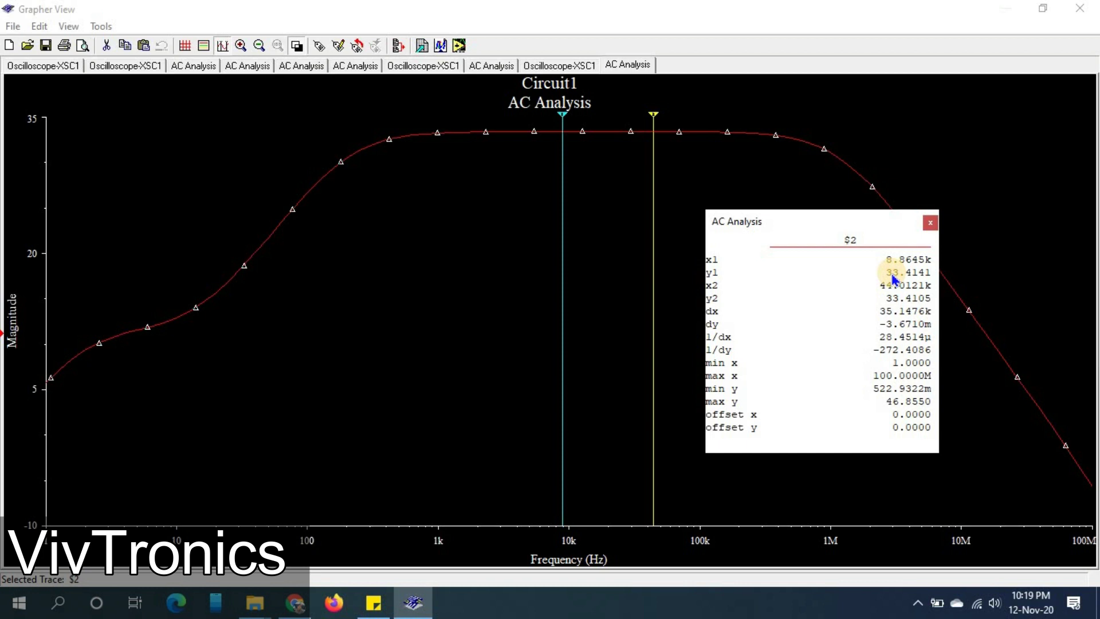
Step: Find the lower 3 dB cutoff by moving cursor 1 toward lower frequencies to a Y value of 30.4135
left_click_drag(565, 118, 555, 167)
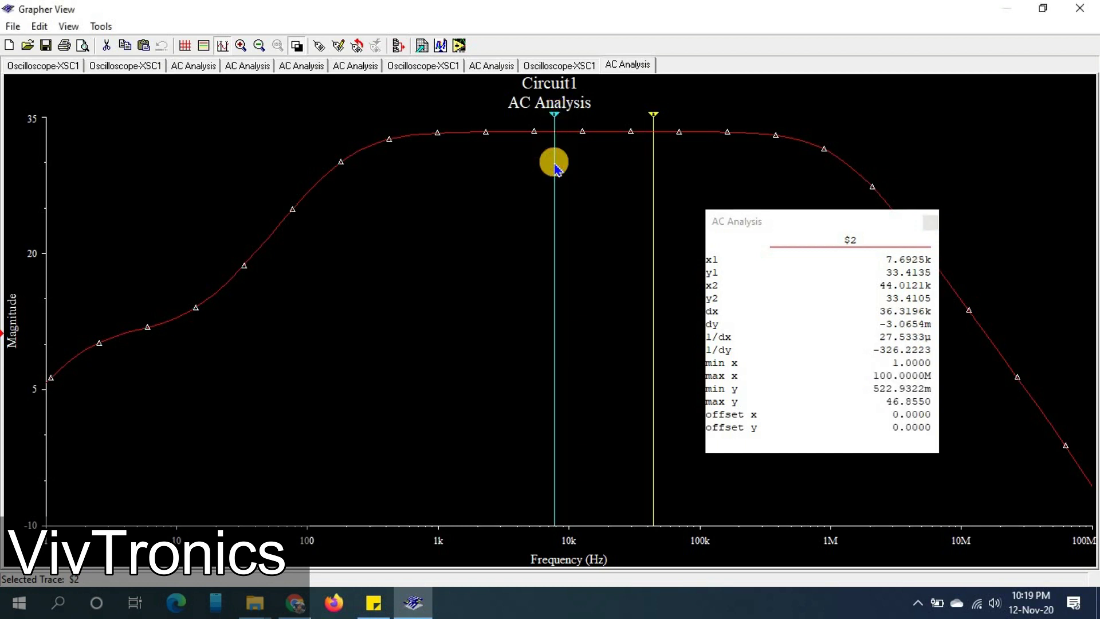
right_click(555, 168)
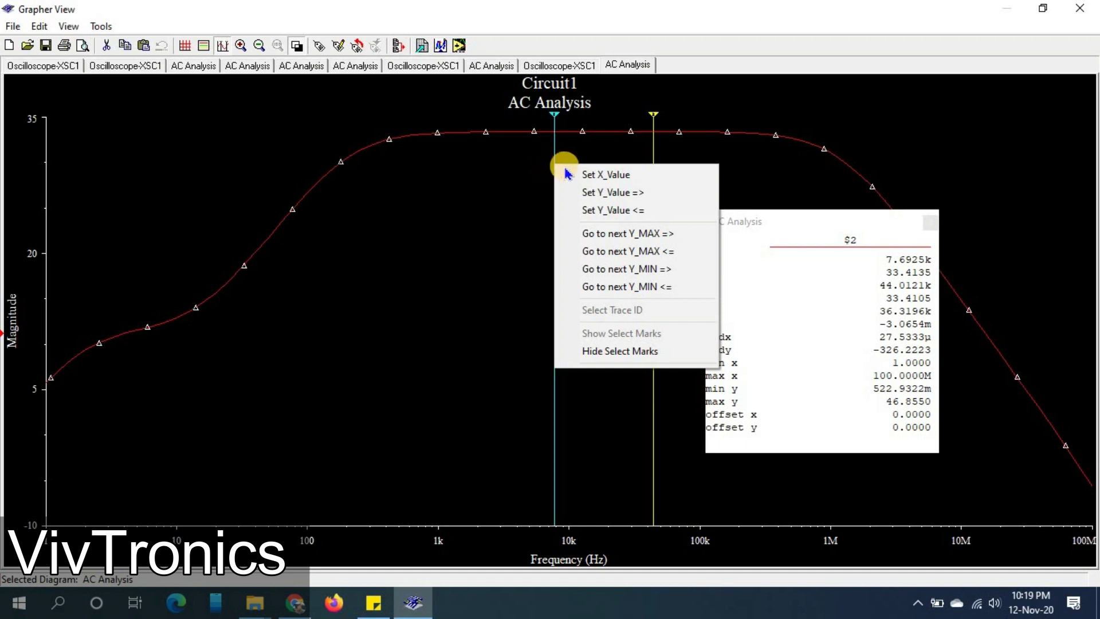
left_click(618, 216)
left_click(459, 286)
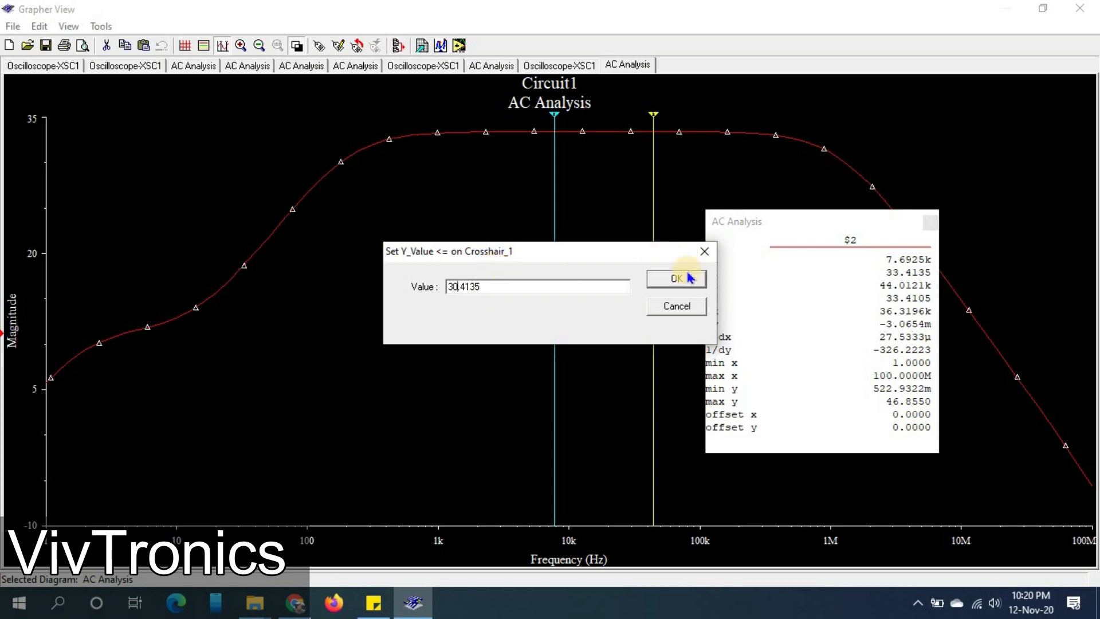
left_click(668, 283)
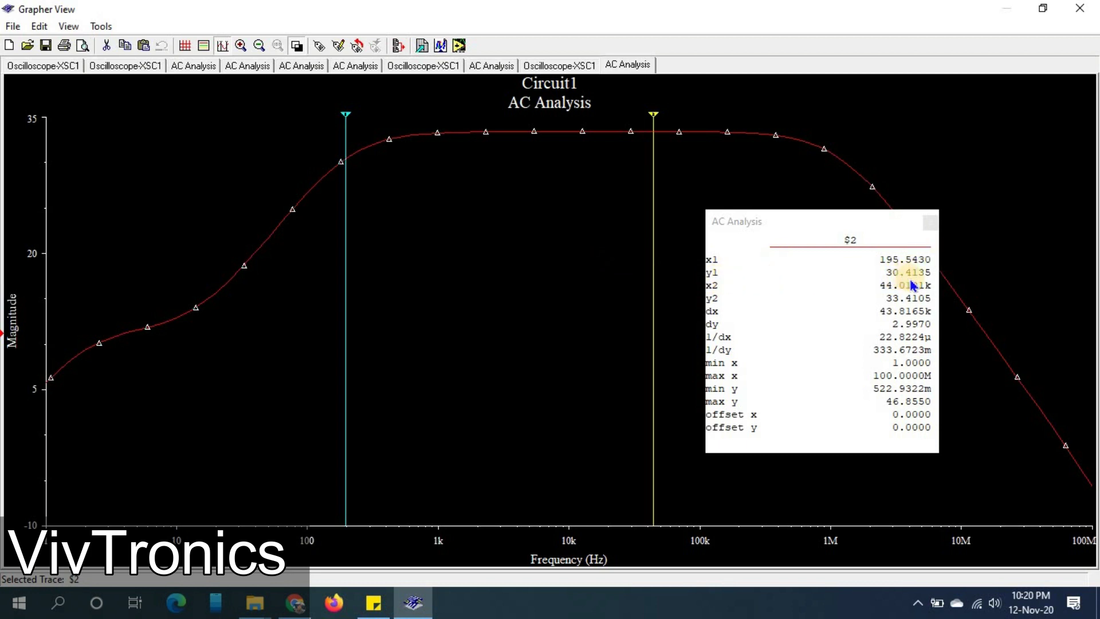
Step: Find the upper 3 dB cutoff by moving cursor 2 toward higher frequencies to a Y value of 30.4105
mouse_move(837, 219)
left_mouse_down()
mouse_move(624, 246)
mouse_move(528, 241)
left_mouse_up()
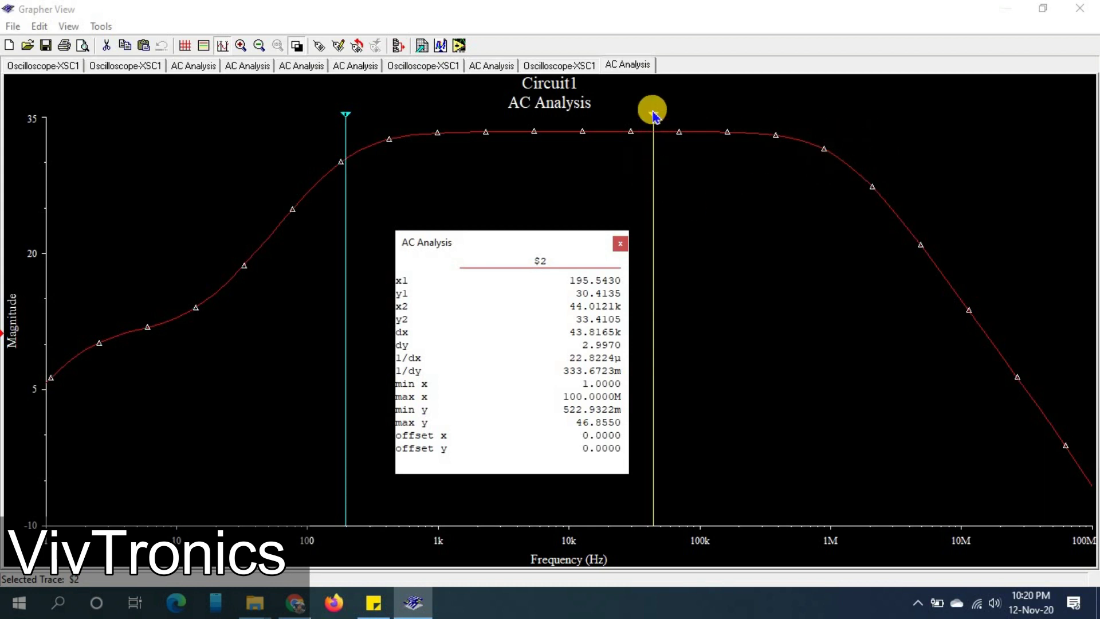
left_click(654, 185)
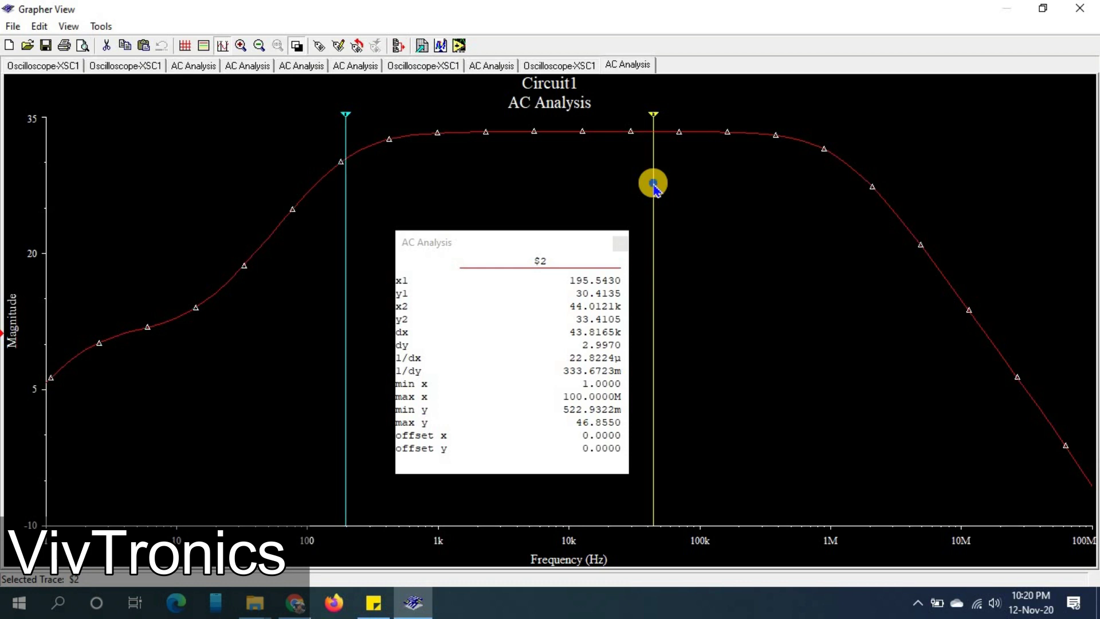
right_click(653, 185)
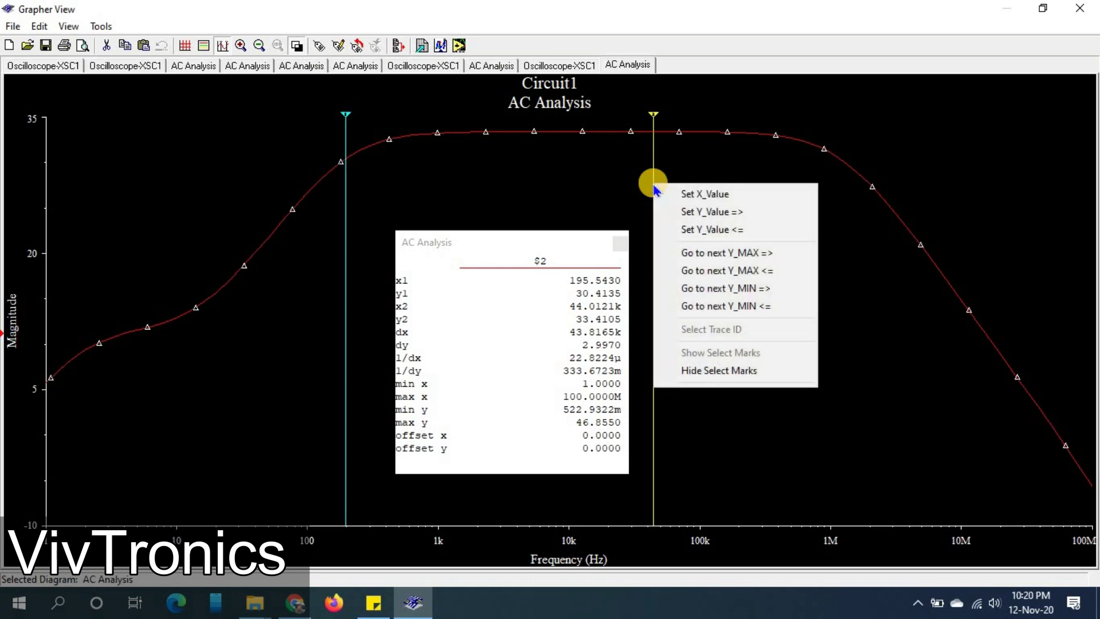
left_click(719, 215)
left_click_drag(604, 248, 909, 238)
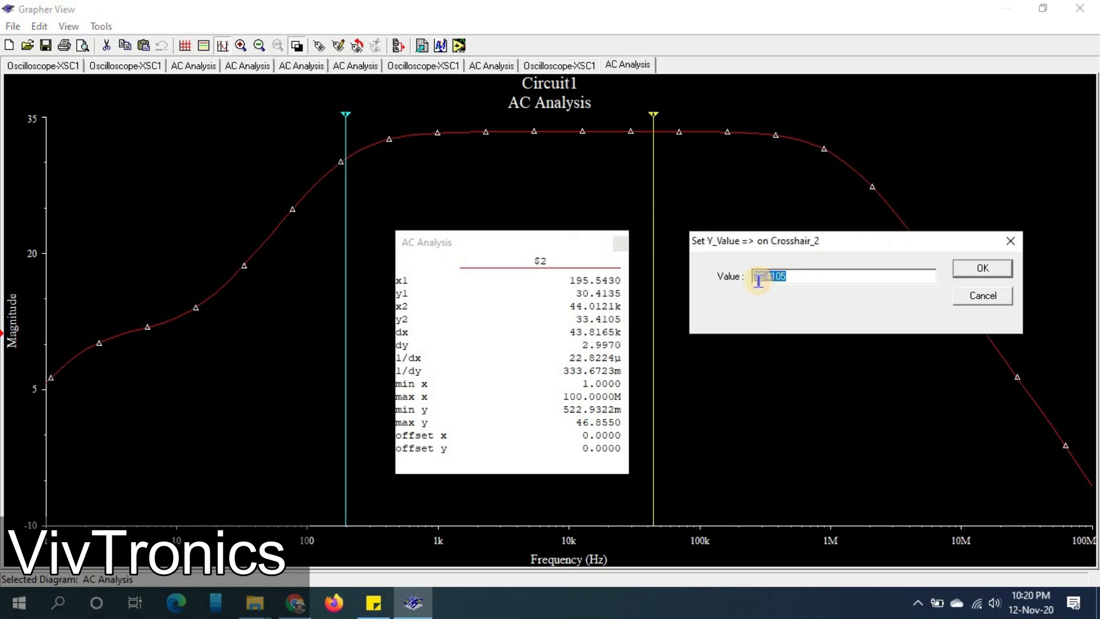
left_click(764, 277)
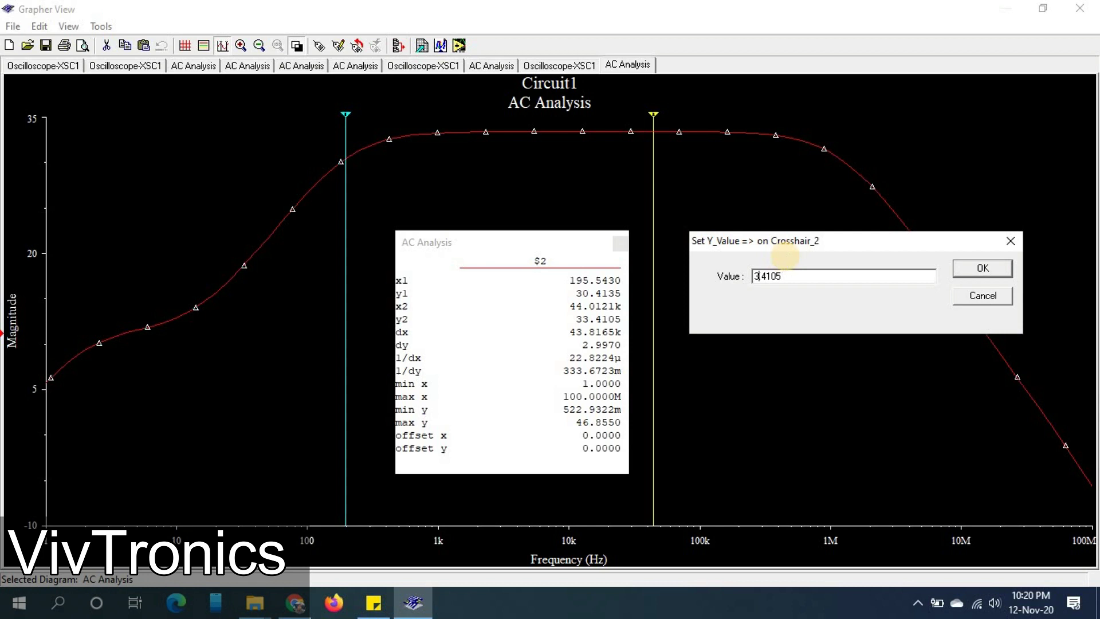
key("Return")
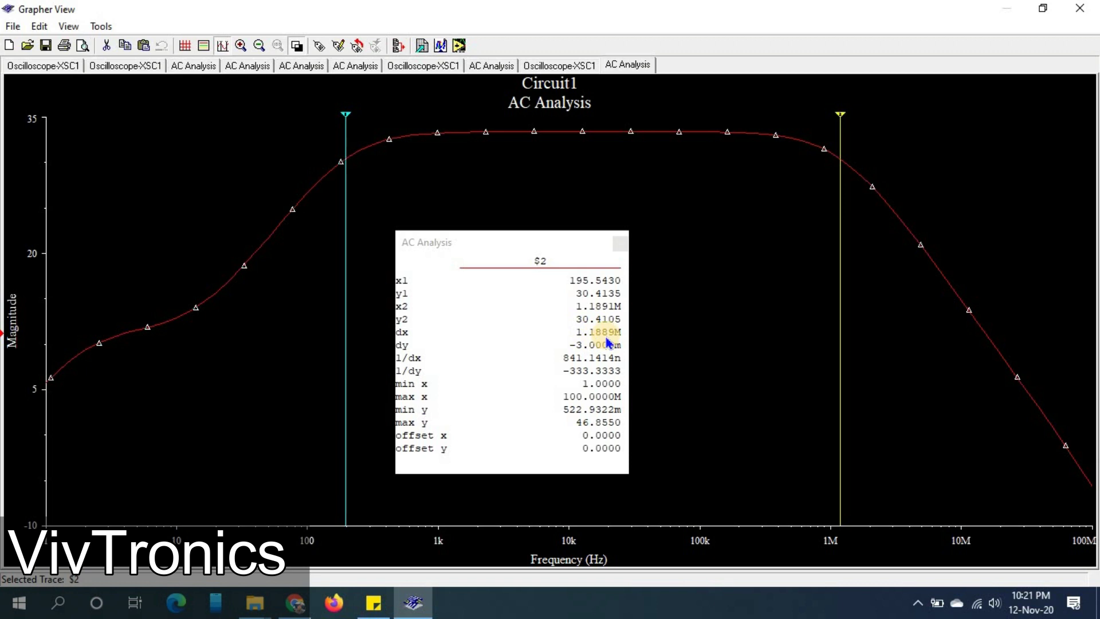
Step: Close the graph window and open the circuit file Colpitts Oscillator.ms8
left_click(1080, 8)
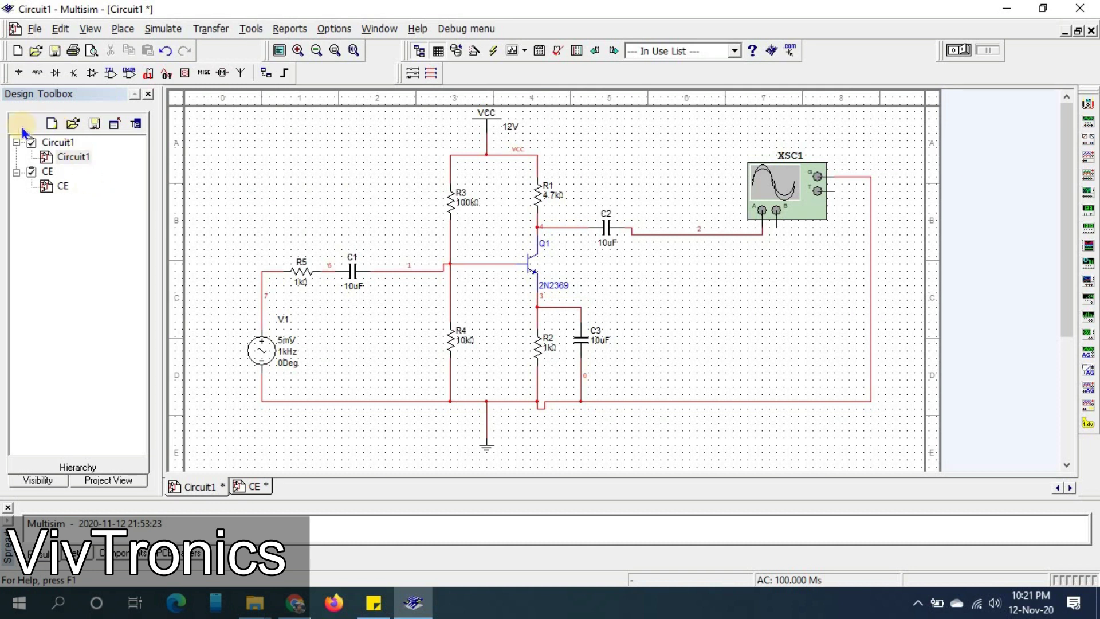
left_click(34, 30)
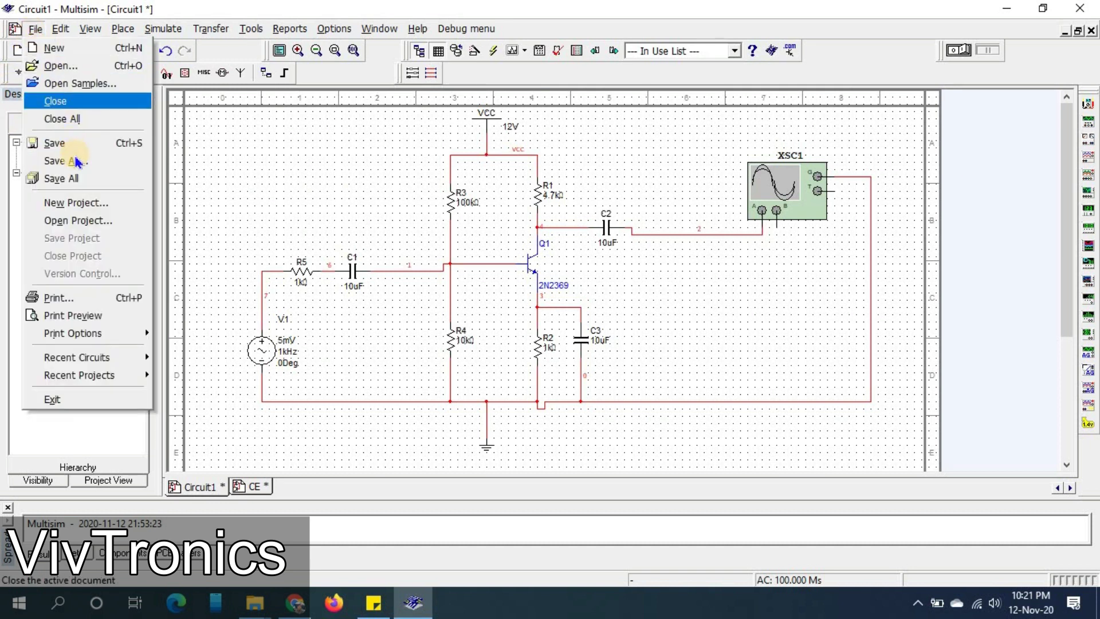
left_click(63, 83)
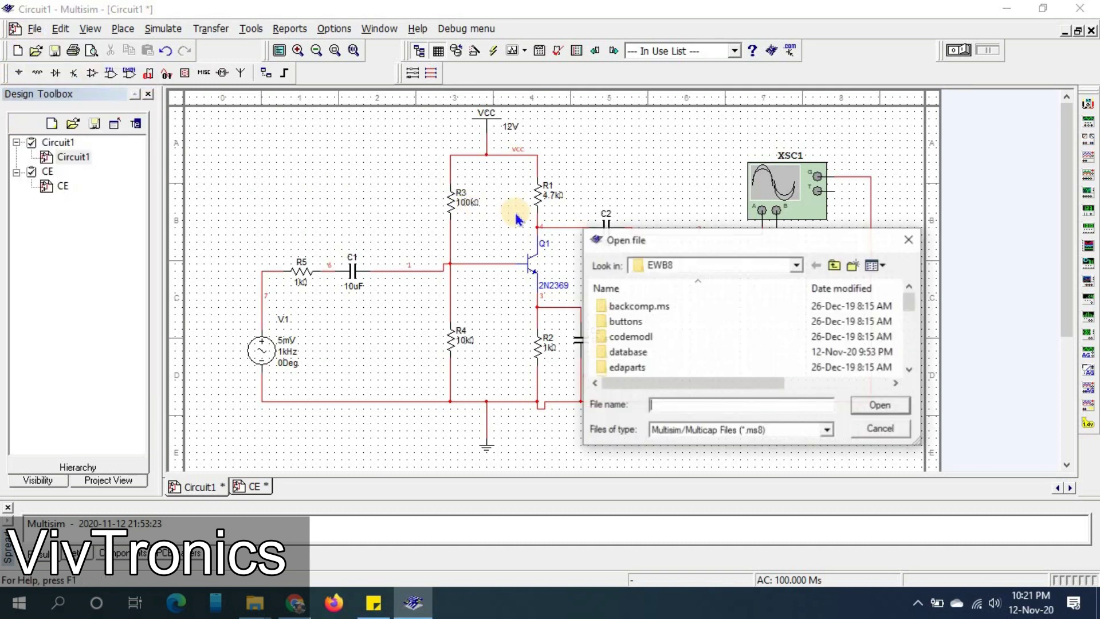
scroll(687, 332, "down", 5)
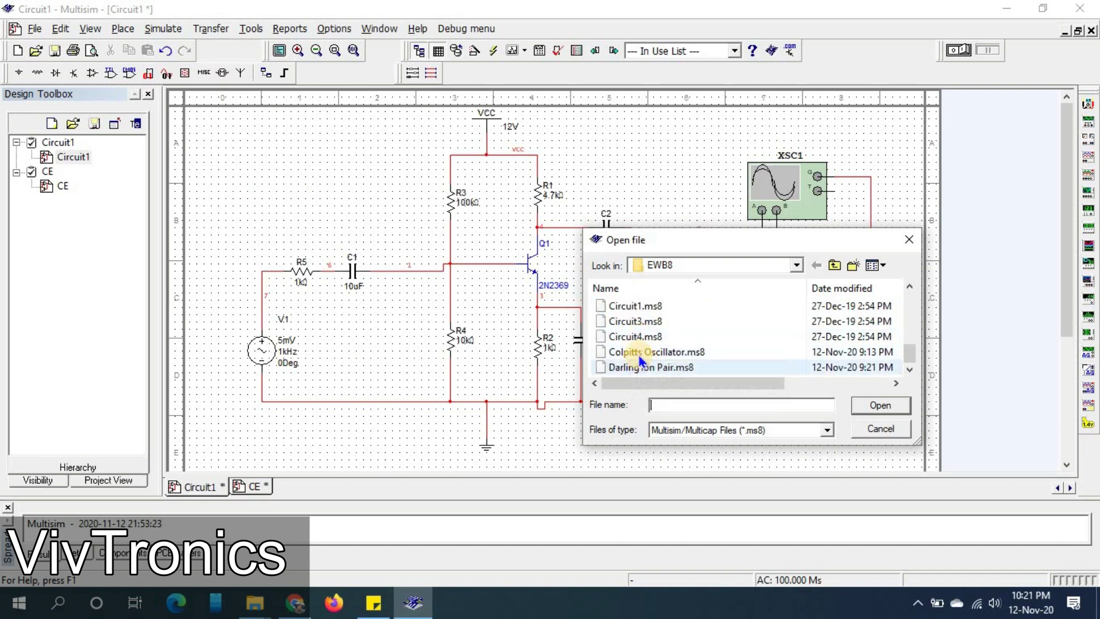
double_click(637, 353)
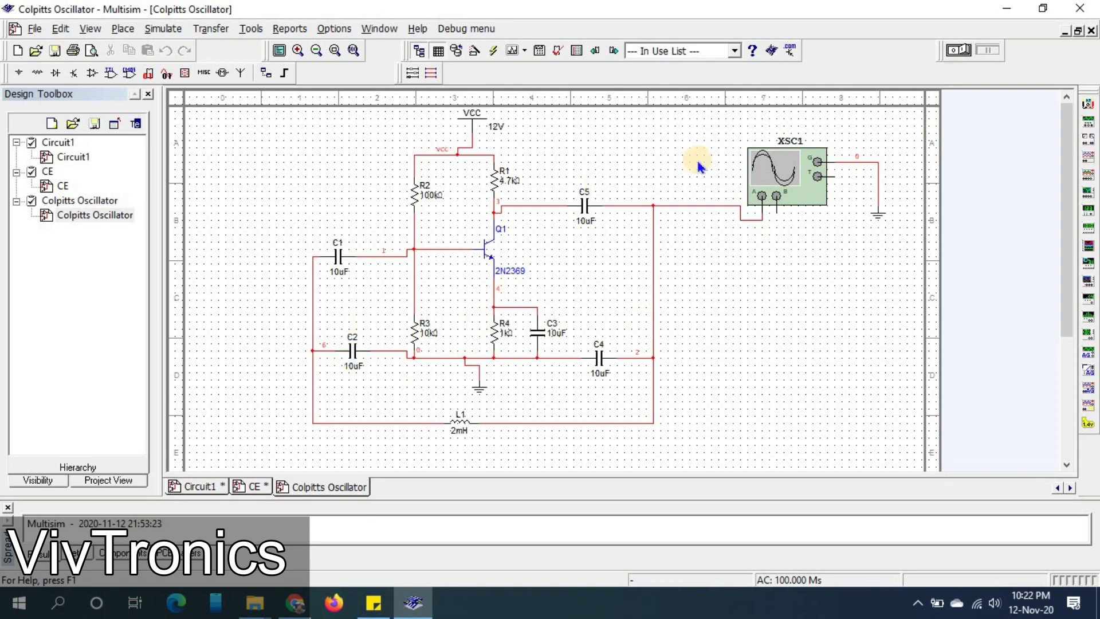
Step: Simulate the Colpitts oscillator, display its waveform on oscilloscope XSC1, and pause the simulation
left_click(967, 50)
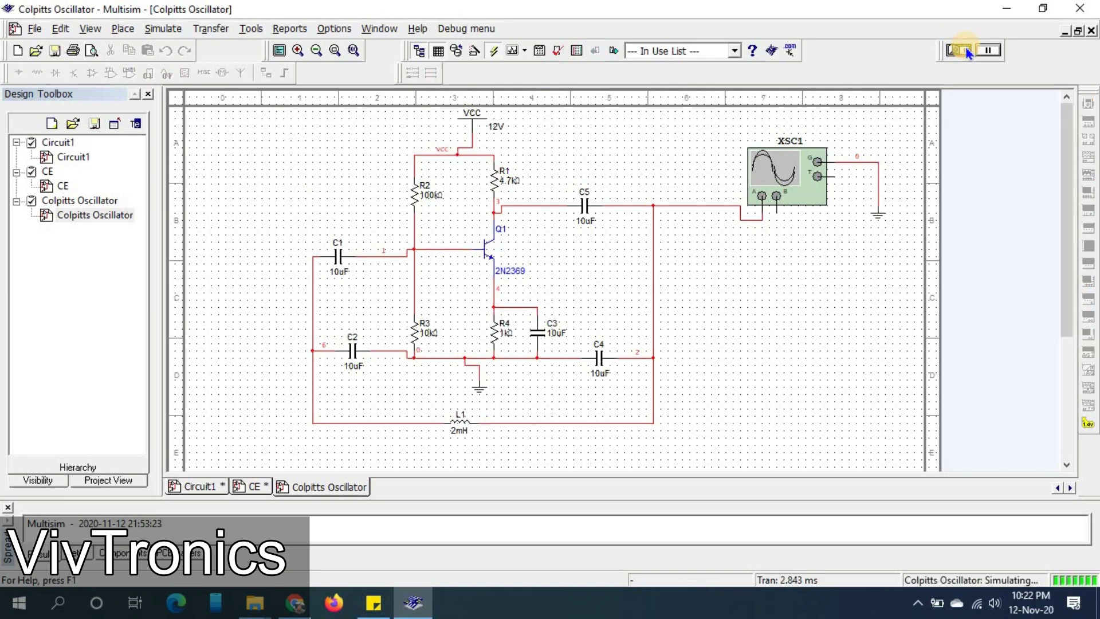
double_click(786, 181)
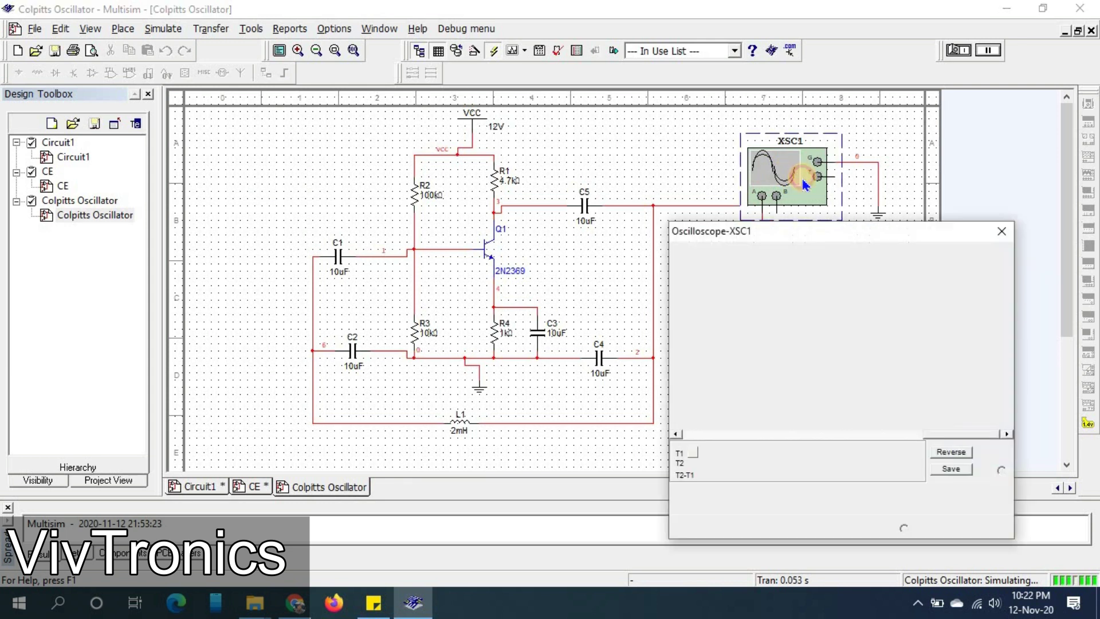
left_click_drag(779, 240, 785, 153)
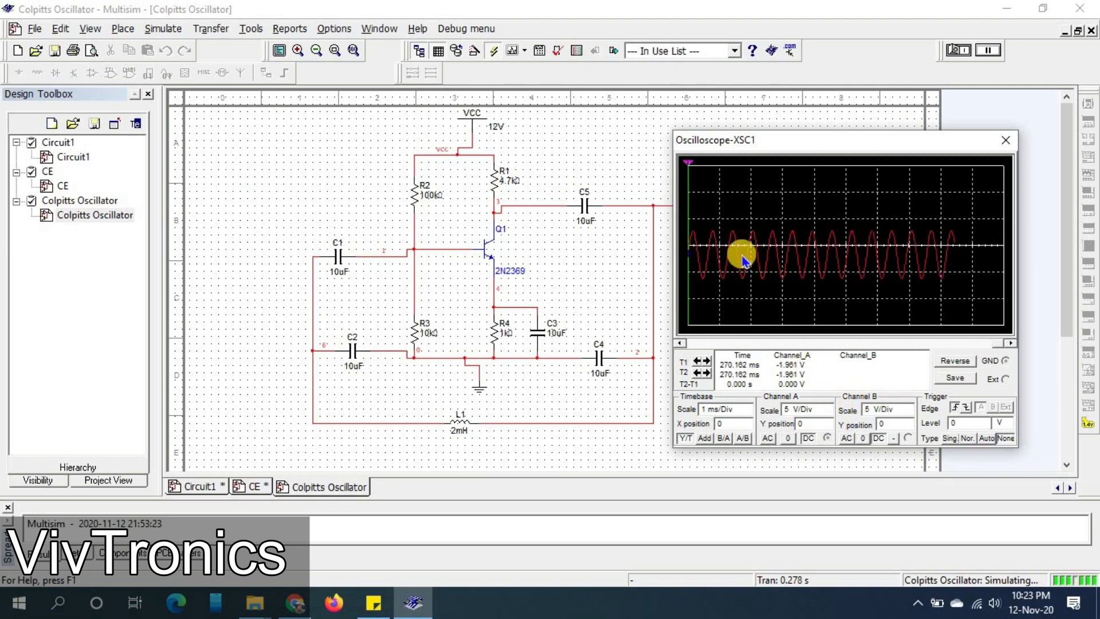
left_click(988, 51)
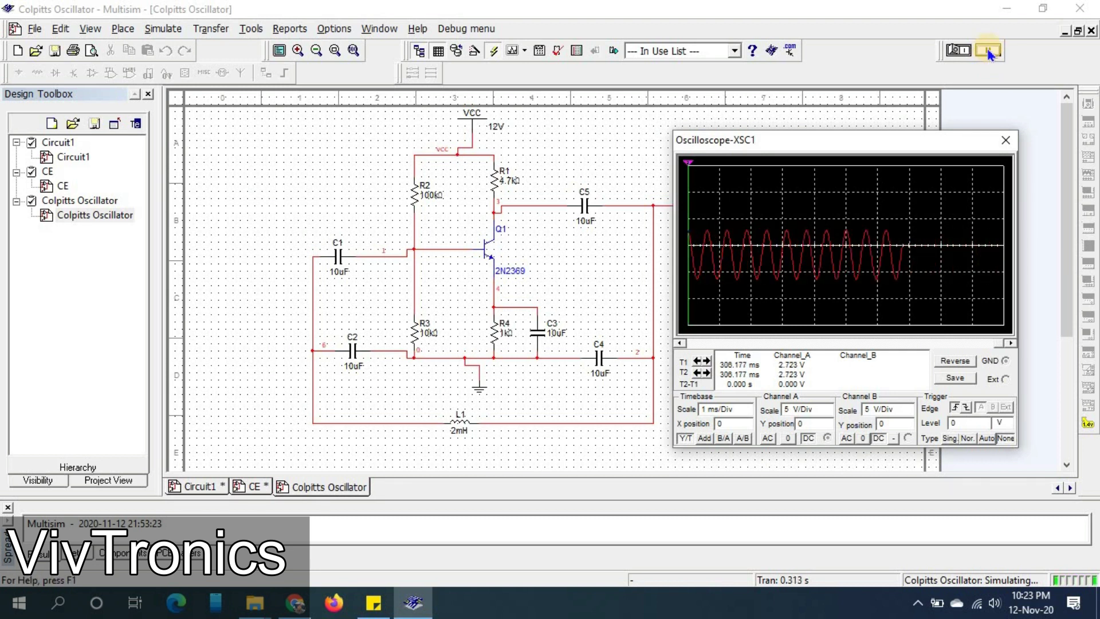
left_click(988, 51)
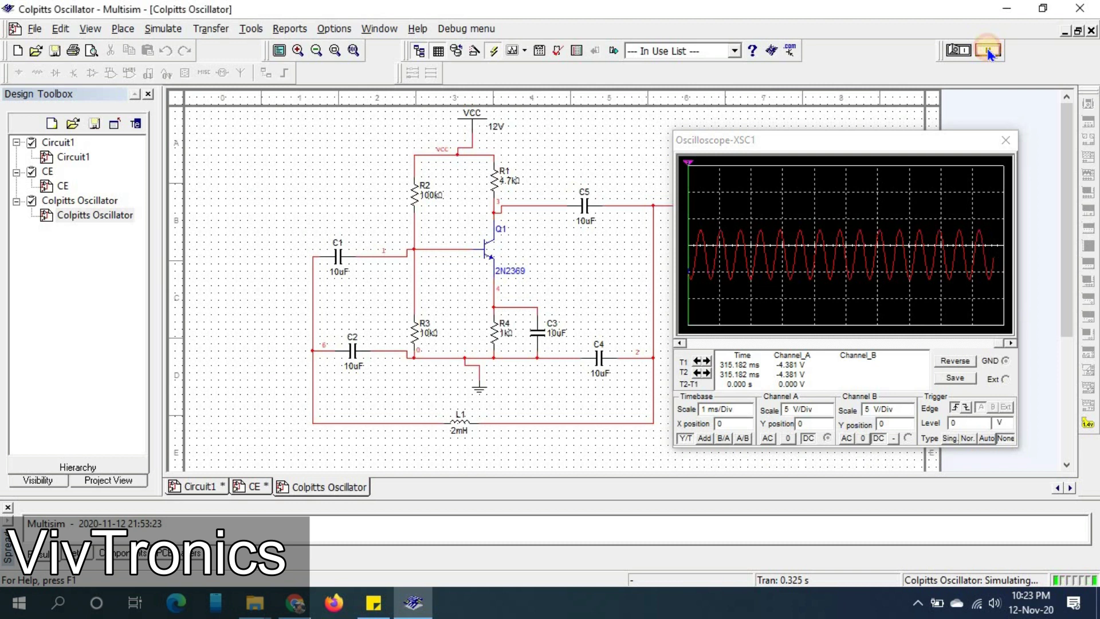
Step: Measure the oscillation period on channel A with the two cursors on neighbouring crests
left_click_drag(691, 165, 760, 163)
mouse_move(689, 163)
left_mouse_down()
mouse_move(781, 177)
mouse_move(772, 182)
left_mouse_up()
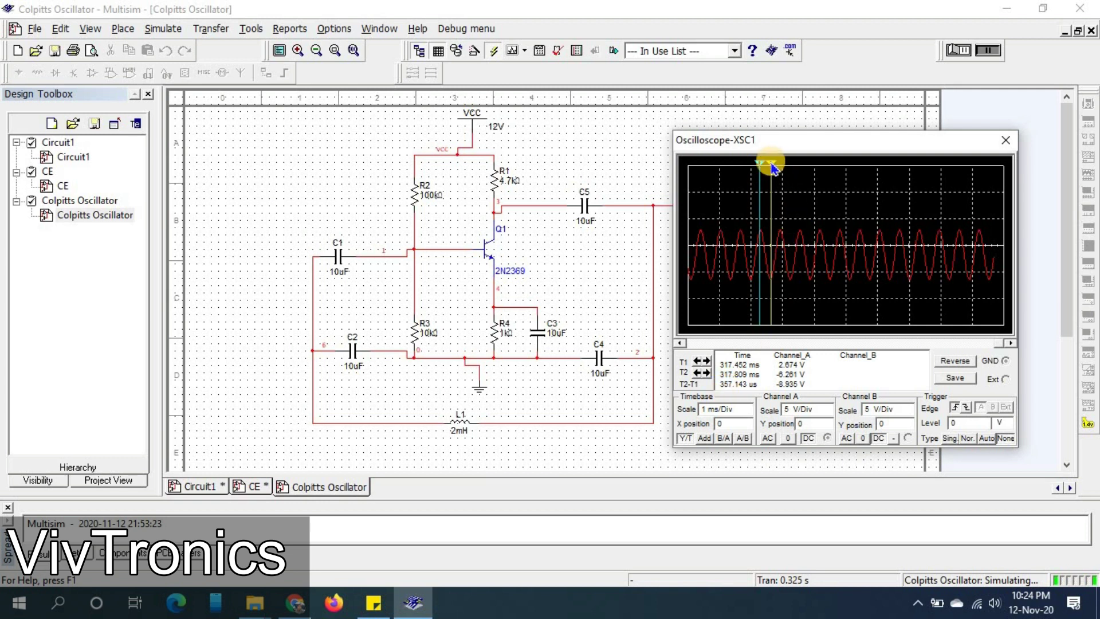
left_click_drag(772, 164, 781, 168)
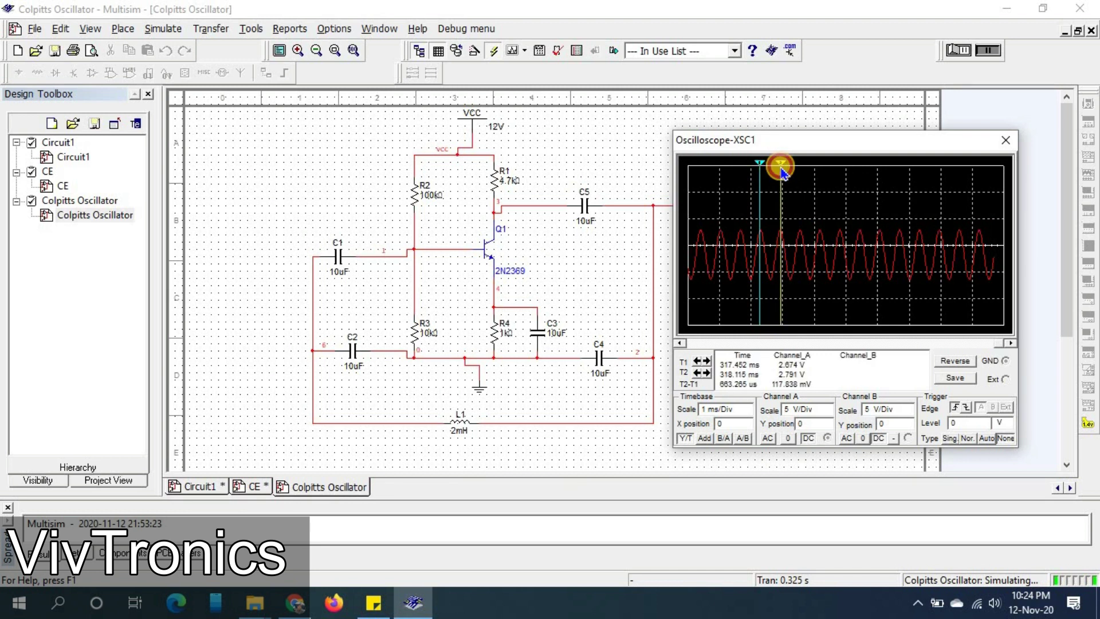